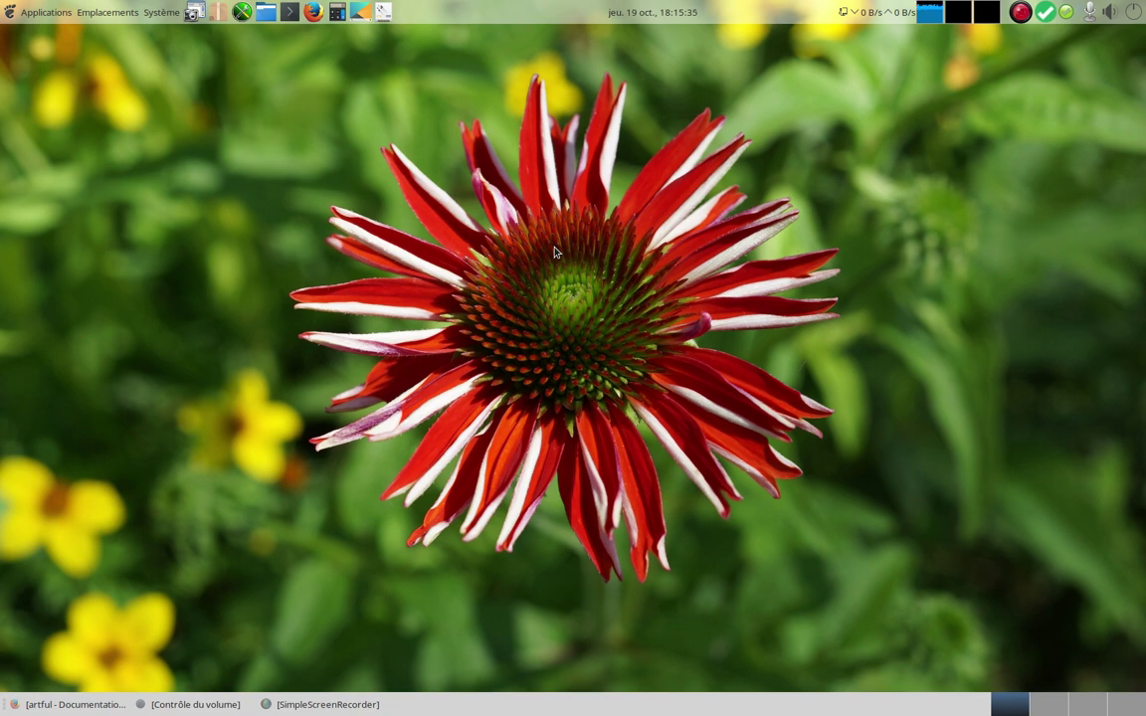
Step: Bring up the Firefox window, read the Ubuntu 17.10 page's introduction, and view the two open aardvark photos
click(61, 705)
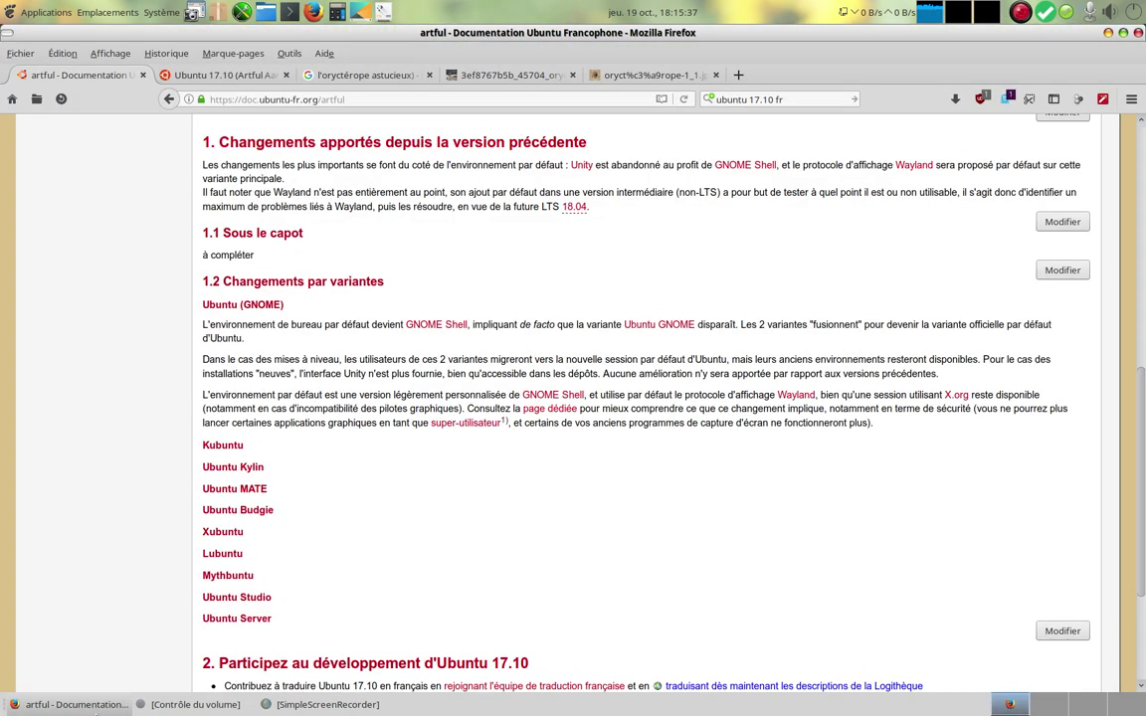
scroll(341, 399, up, 10)
scroll(372, 450, down, 1)
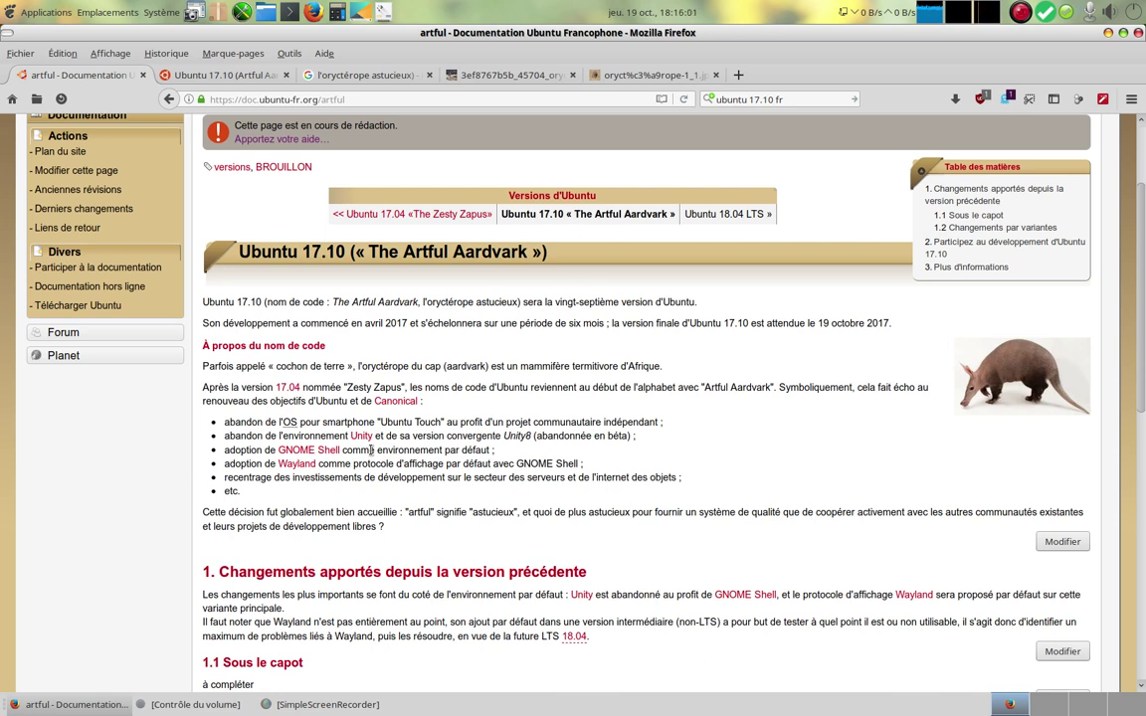
click(505, 76)
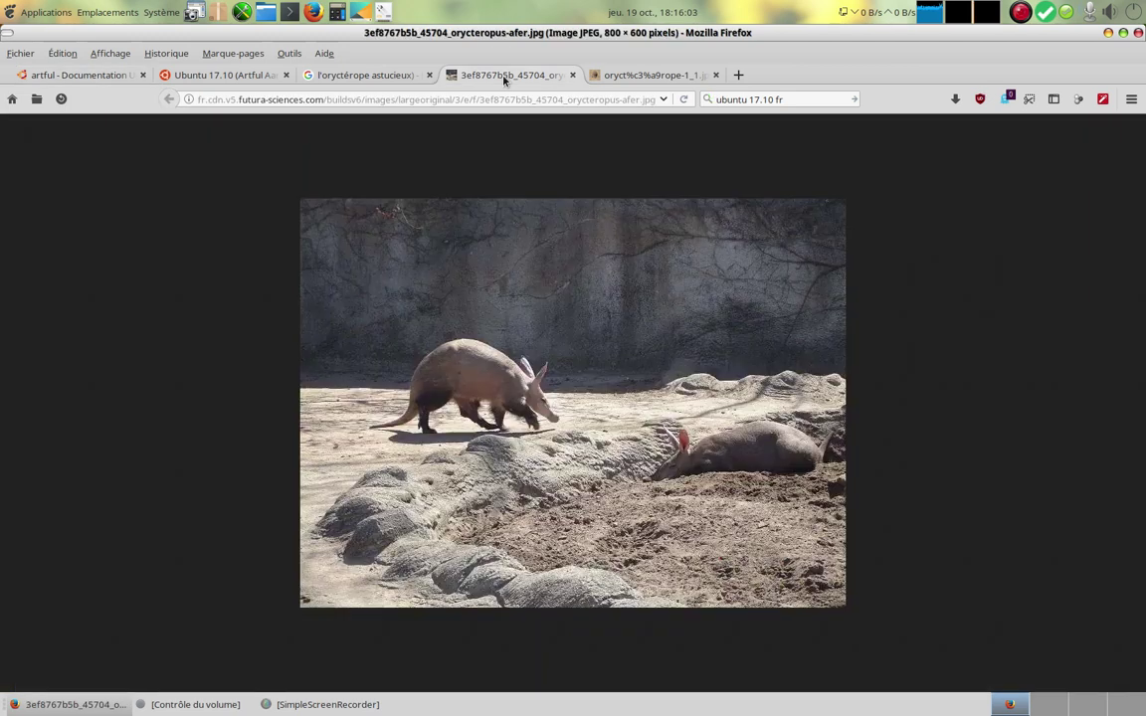
click(665, 80)
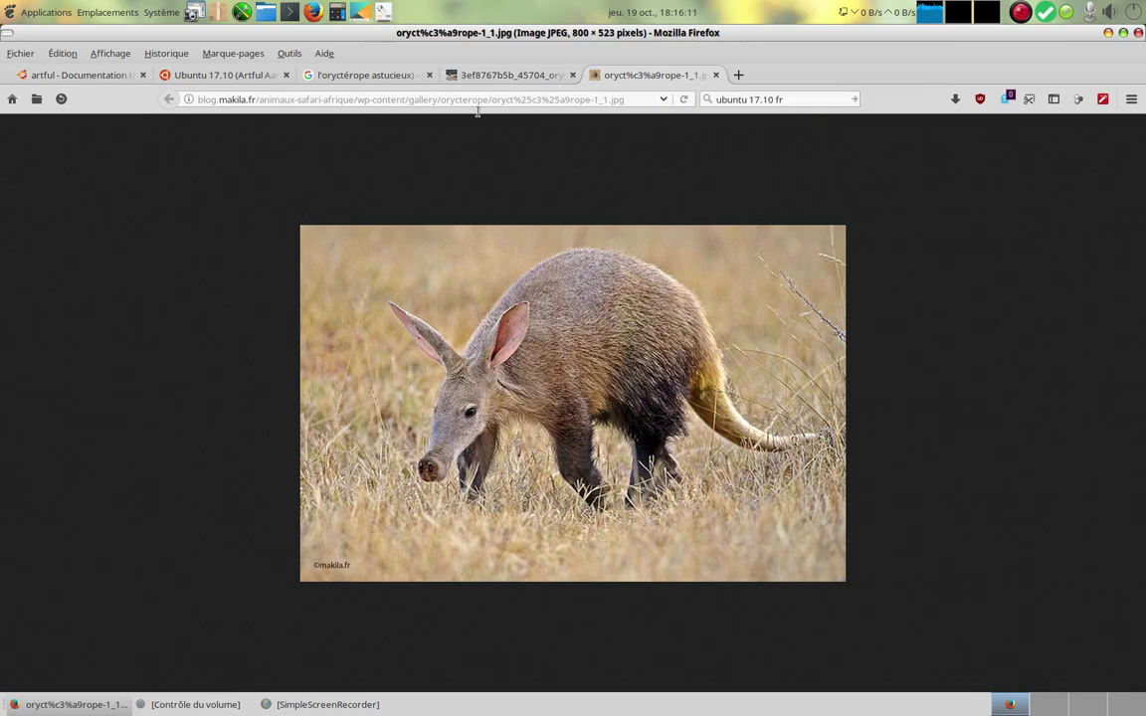
Step: Return to the artful documentation page and read the code name explanation and the changes since the previous version
click(79, 77)
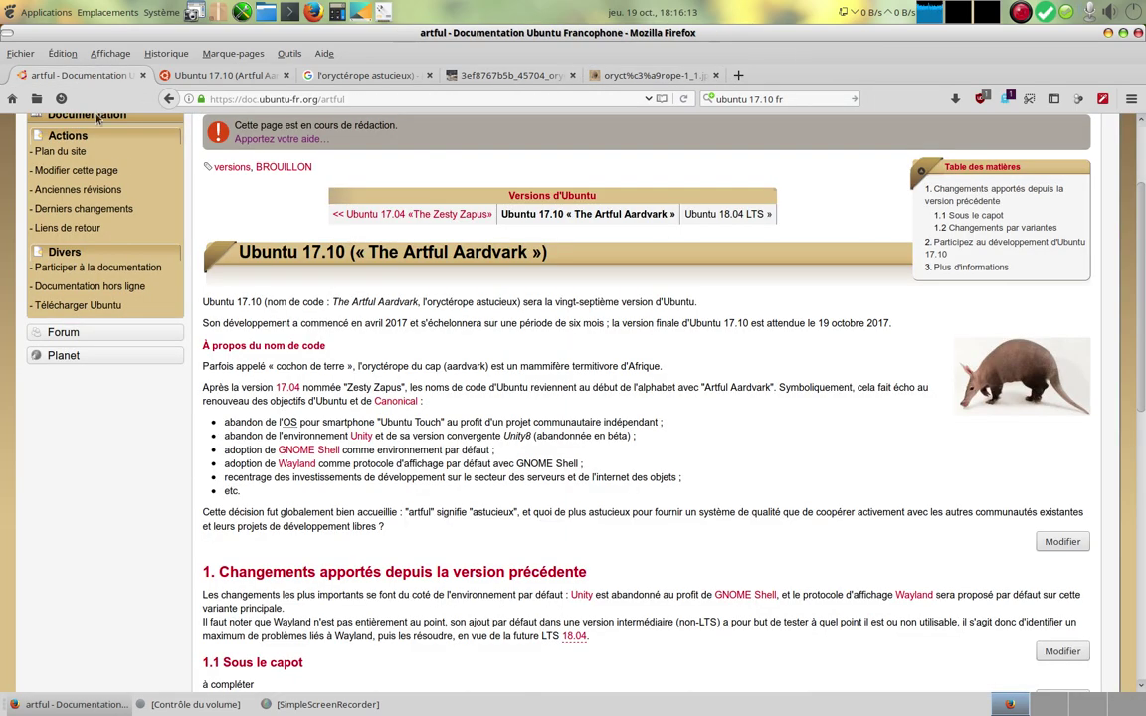
scroll(480, 407, down, 3)
scroll(479, 407, up, 3)
scroll(412, 398, down, 2)
scroll(413, 398, down, 4)
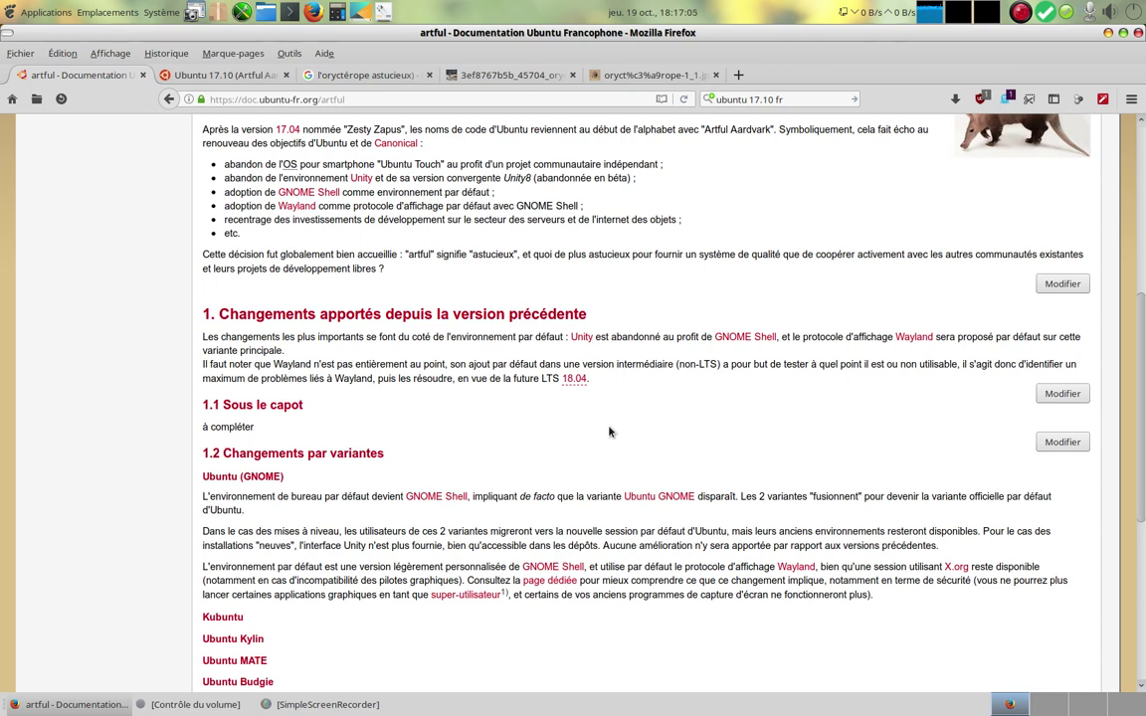
scroll(611, 432, down, 2)
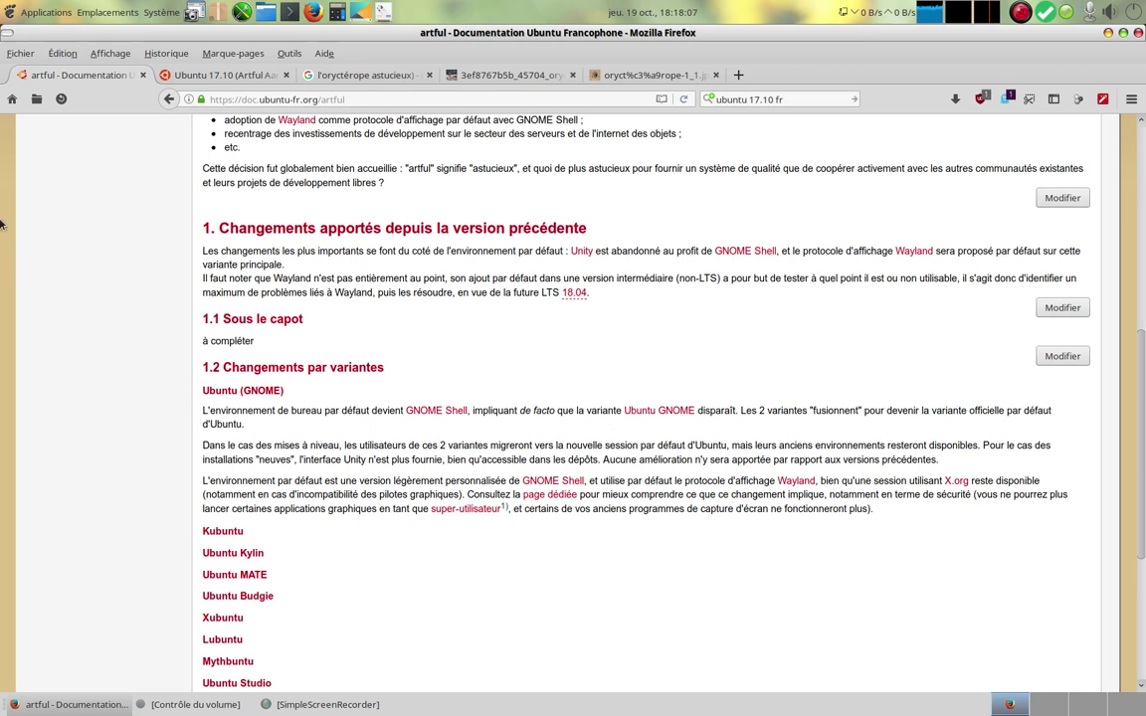
Step: Launch Oracle VM VirtualBox, ignore the inaccessible media warning, and start the Ubuntu 17.10 virtual machine
click(35, 12)
mouse_move(44, 33)
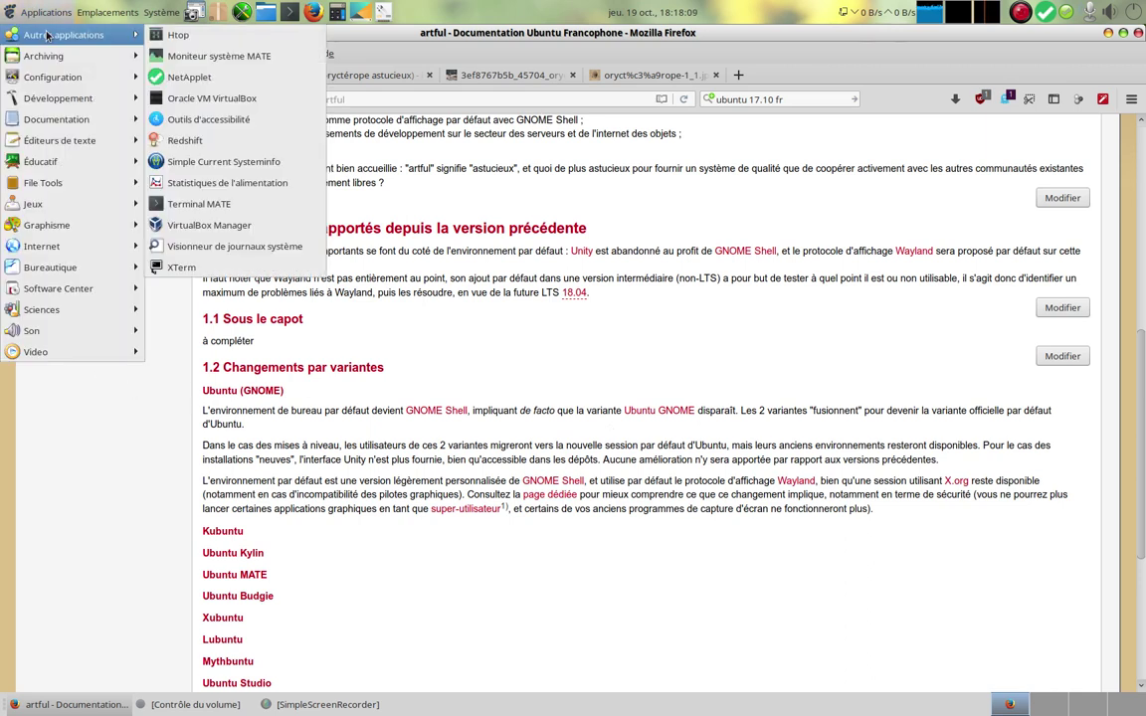
click(269, 98)
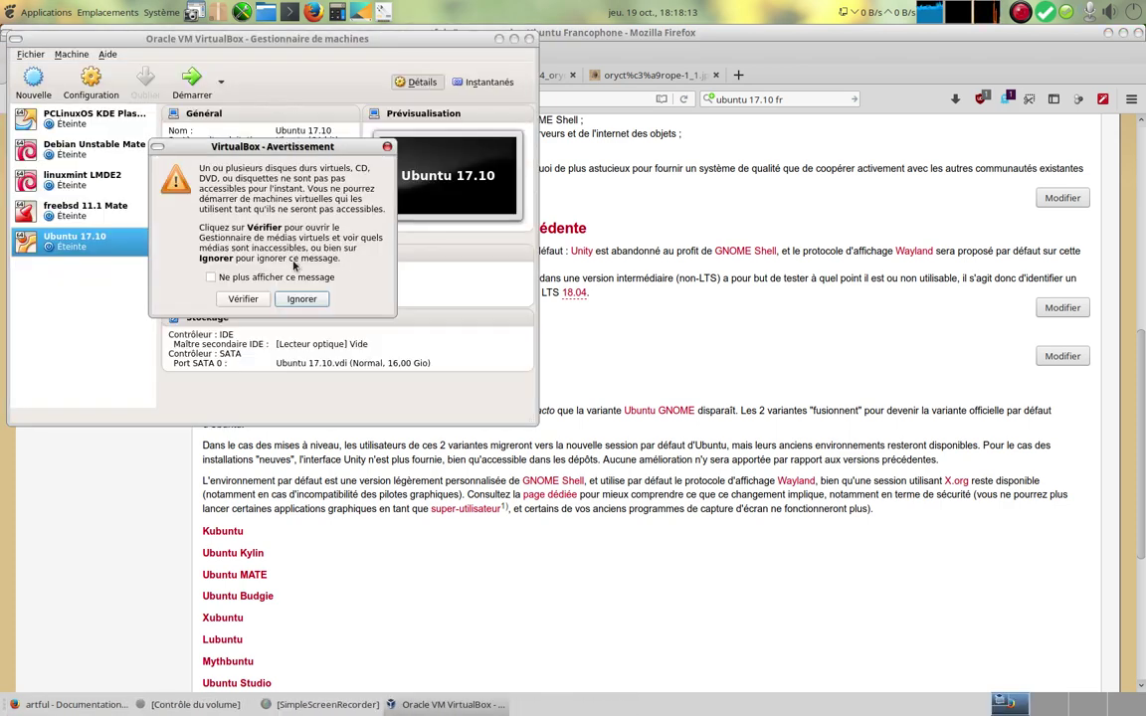
click(301, 299)
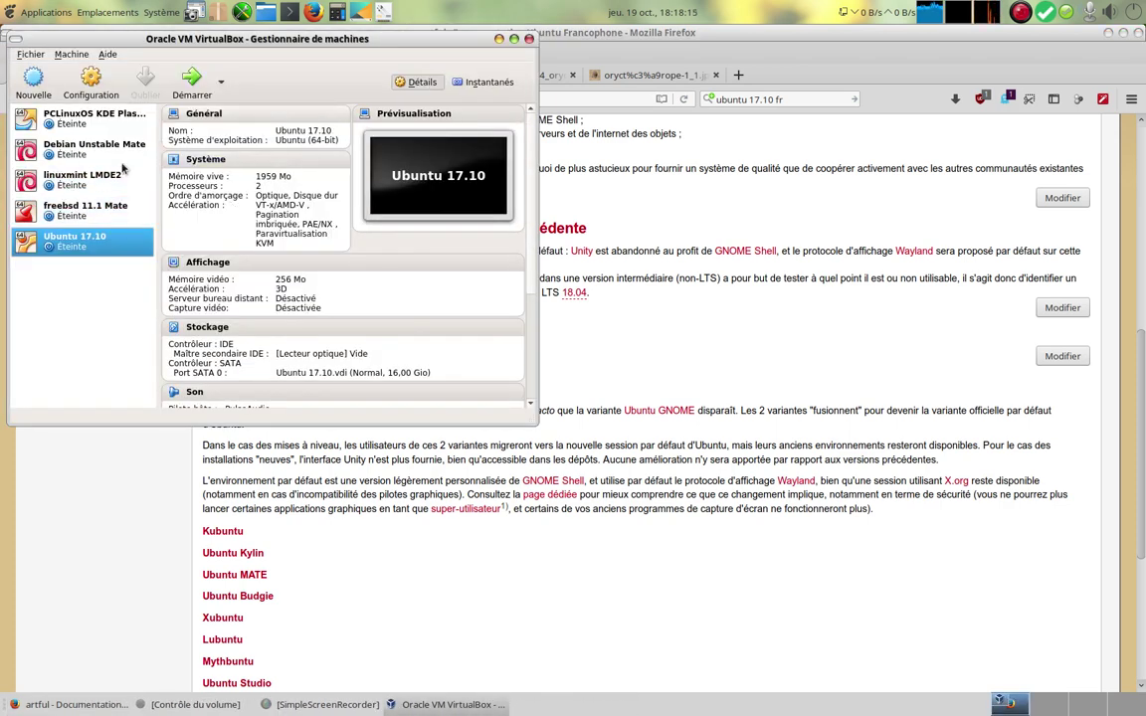
click(181, 88)
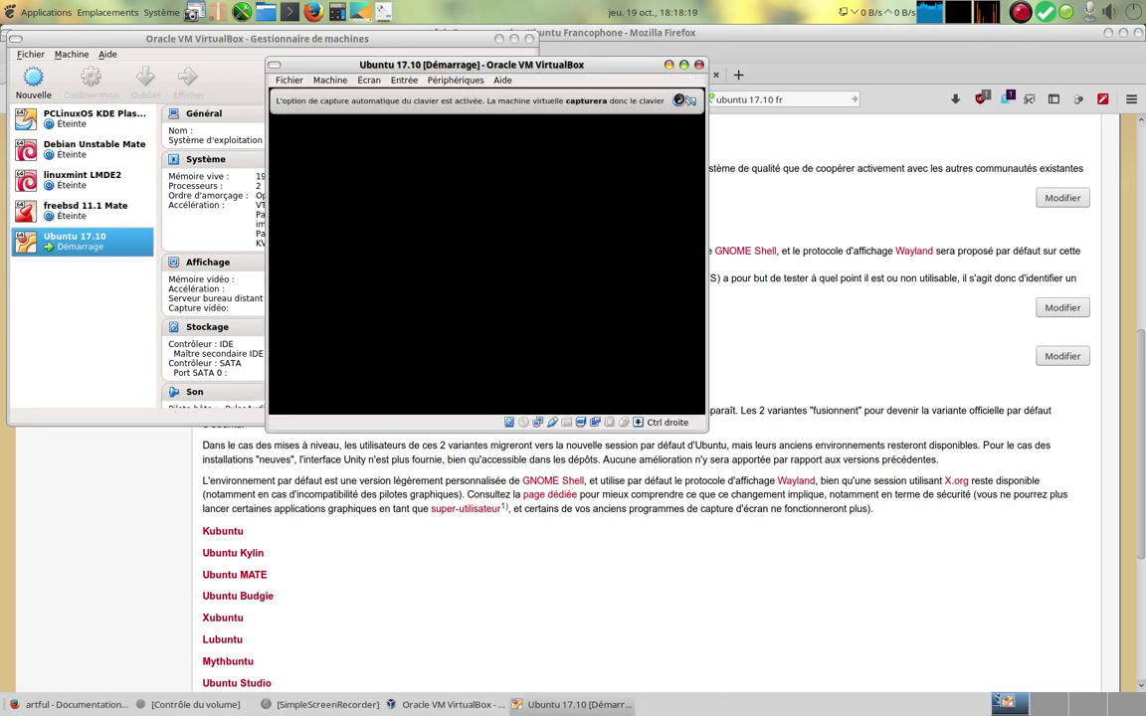
key(F12)
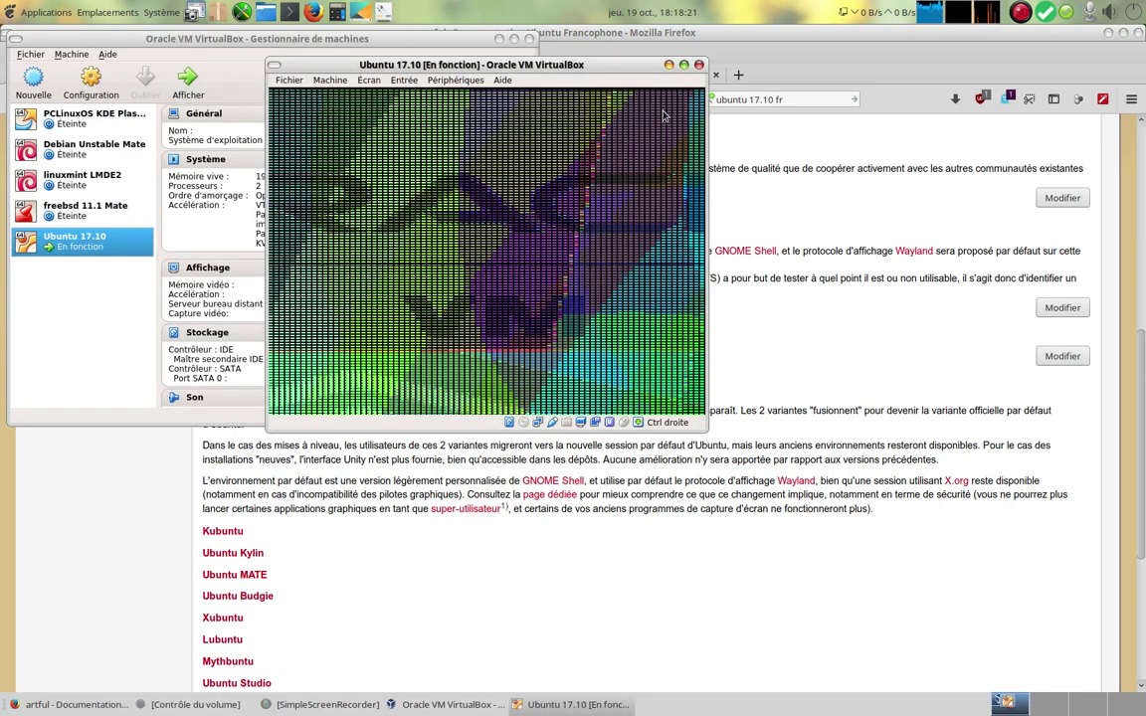
key(c)
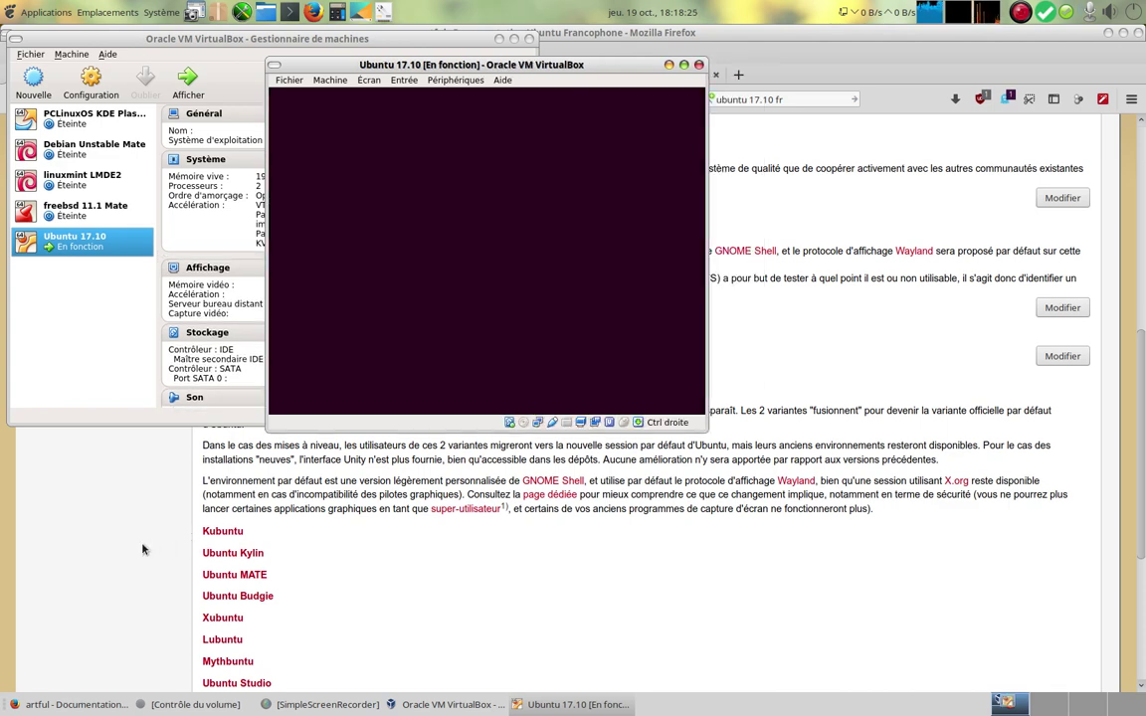
Step: Switch back to Firefox, read the rest of the artful page through "Plus d'informations", and minimize the browser
click(143, 547)
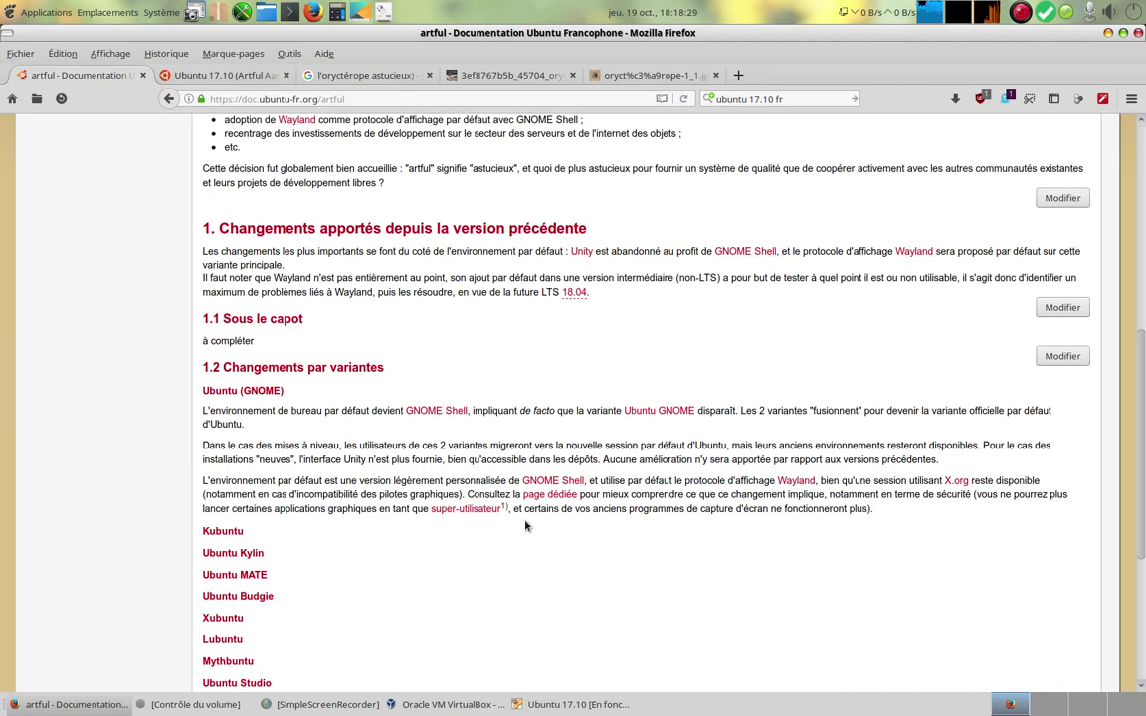
scroll(527, 527, down, 3)
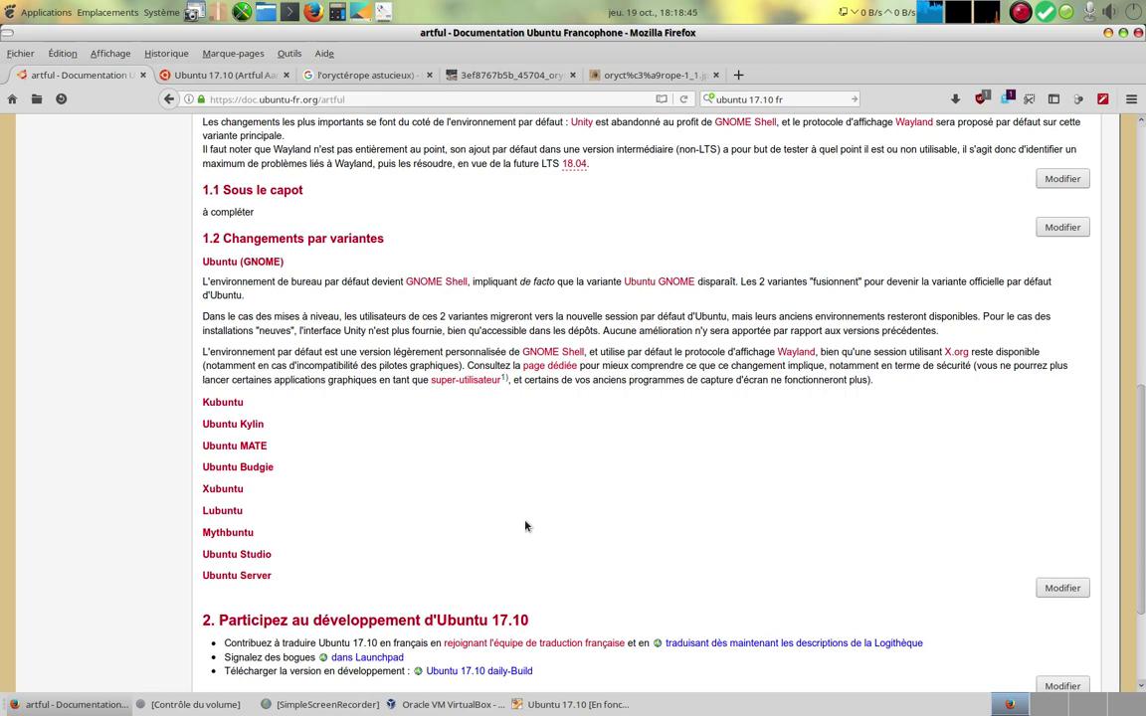
scroll(525, 526, down, 3)
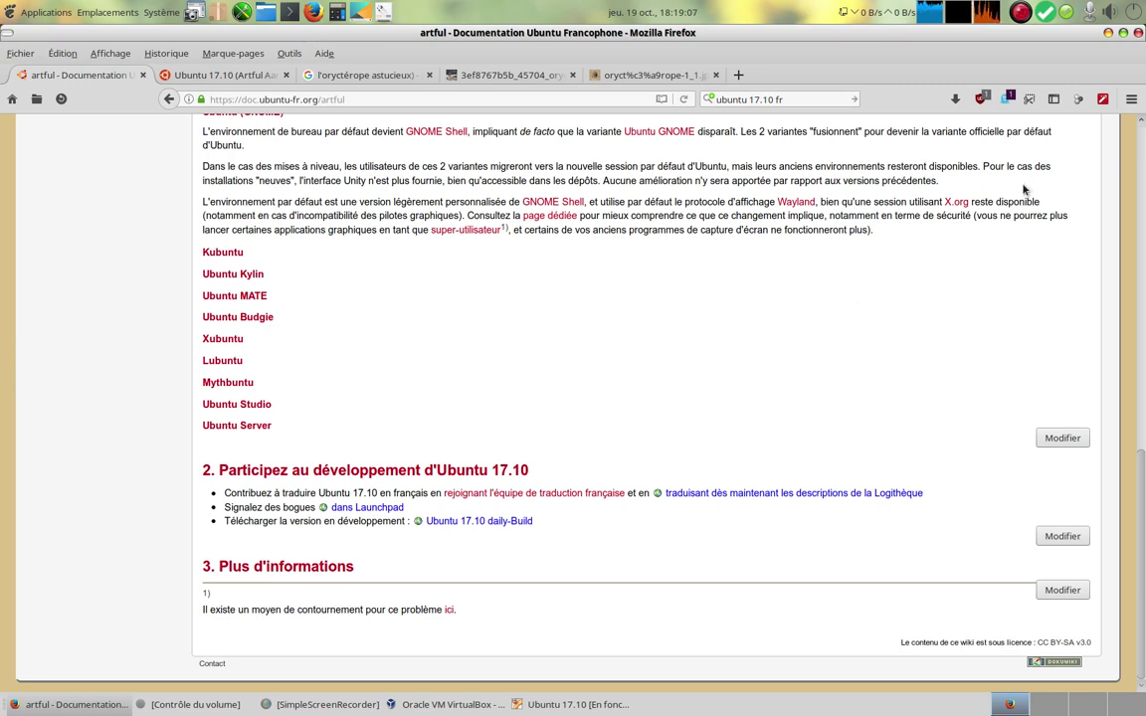
click(1107, 33)
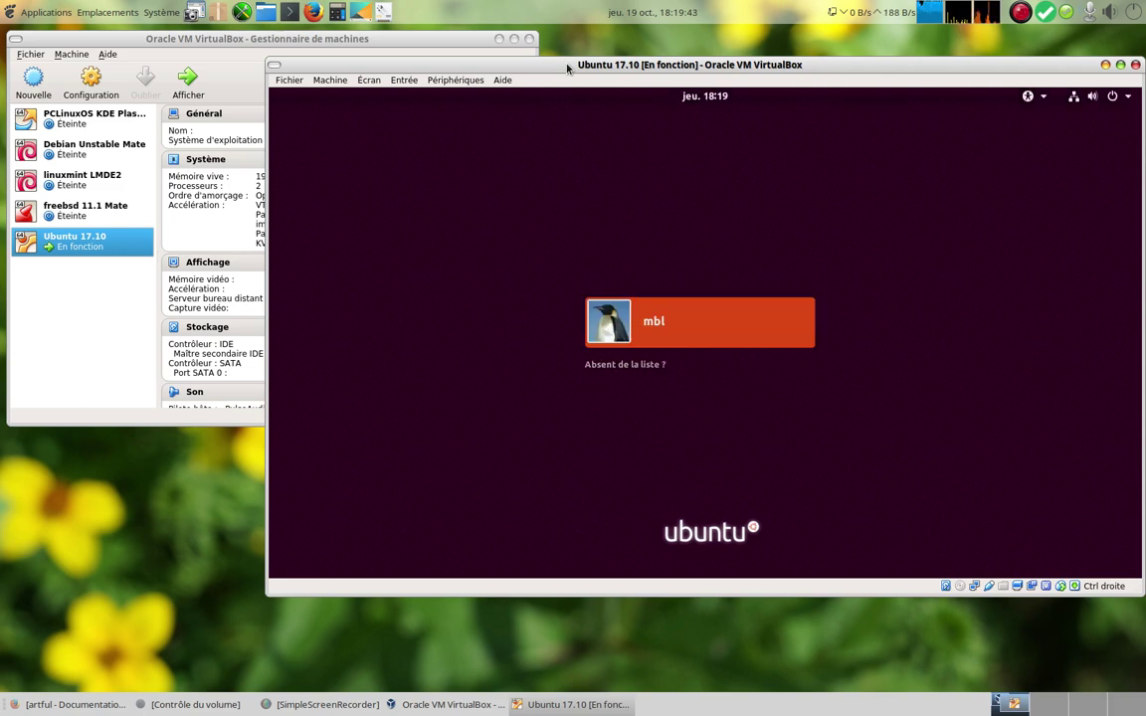
Step: Examine the calendar, accessibility and system menus on the virtual machine's login screen, and close them
click(703, 97)
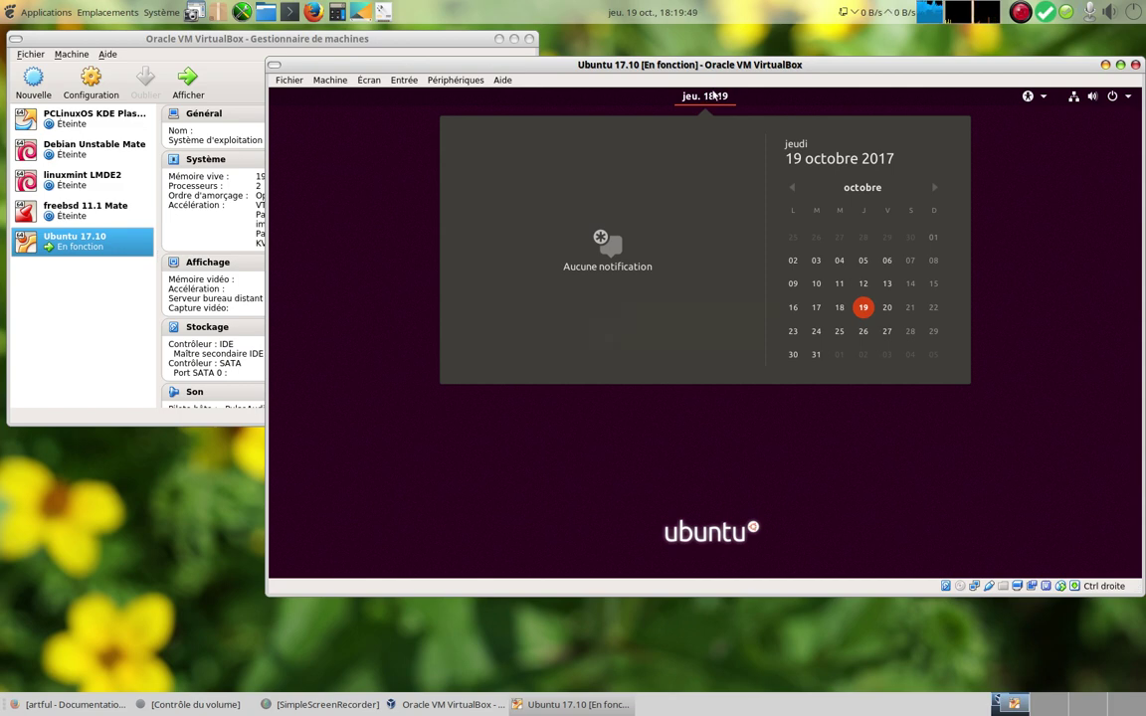
click(643, 90)
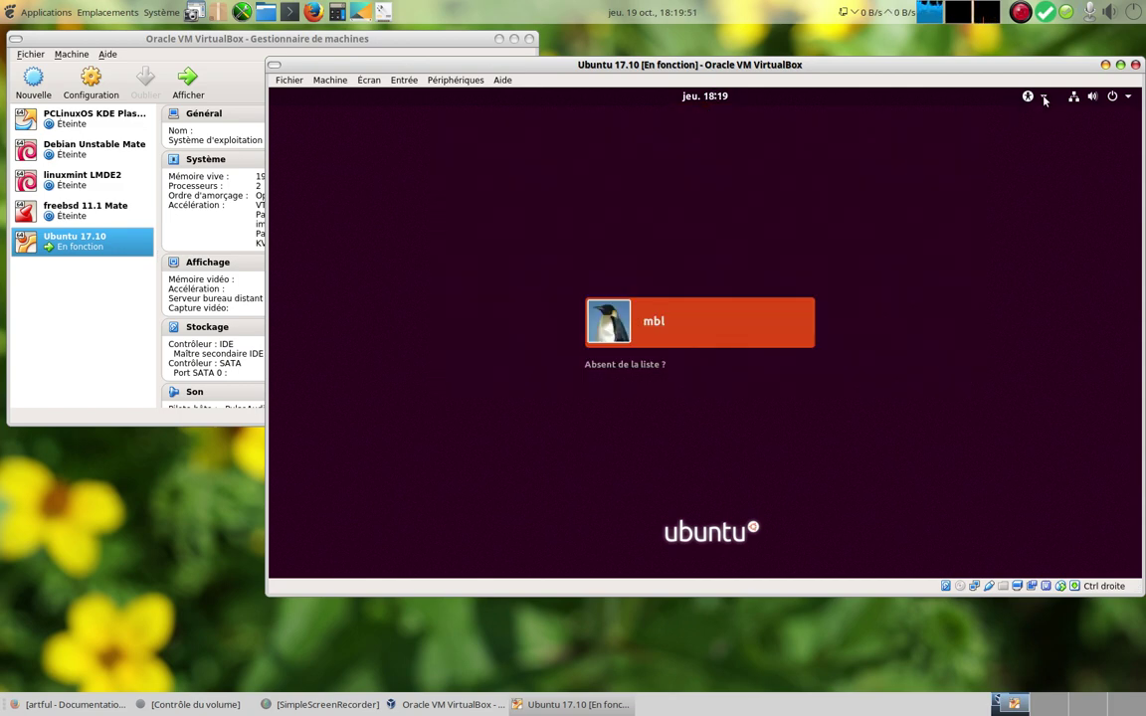
click(1044, 102)
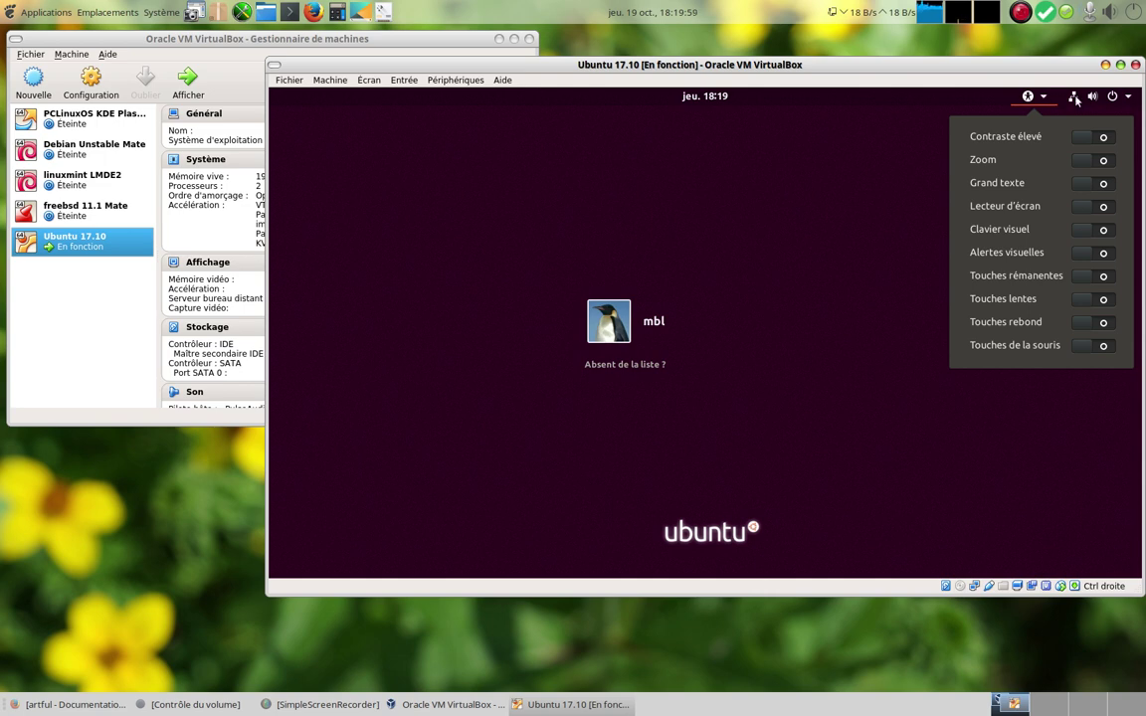
mouse_move(1132, 100)
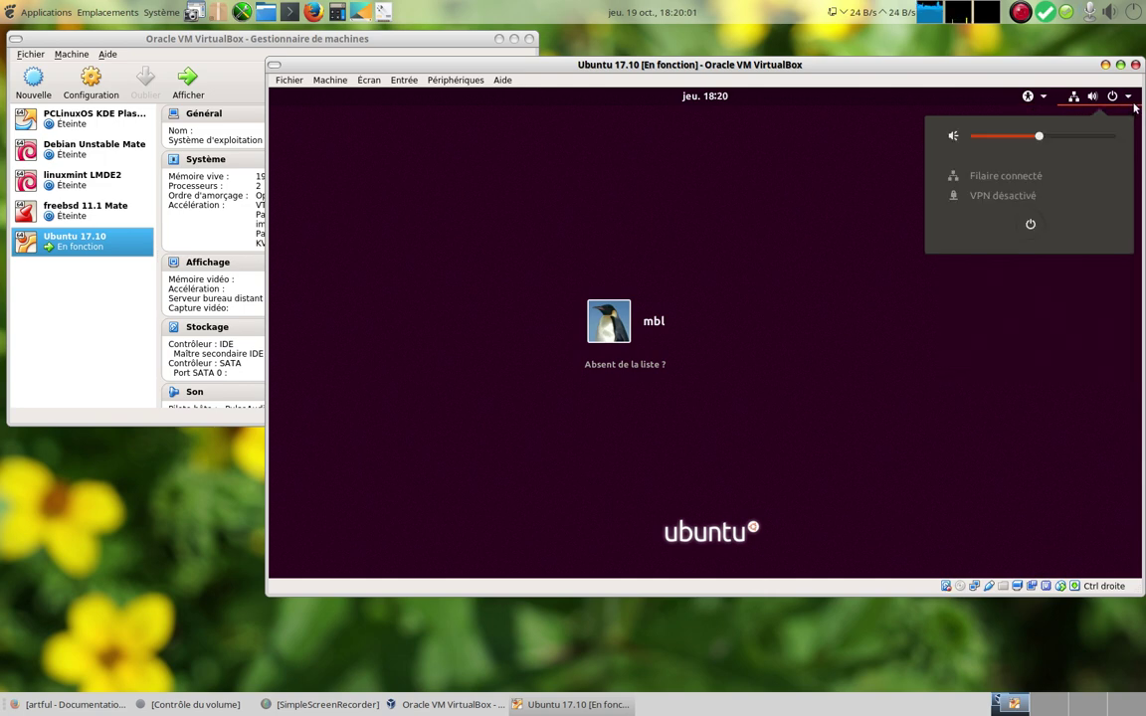
click(612, 332)
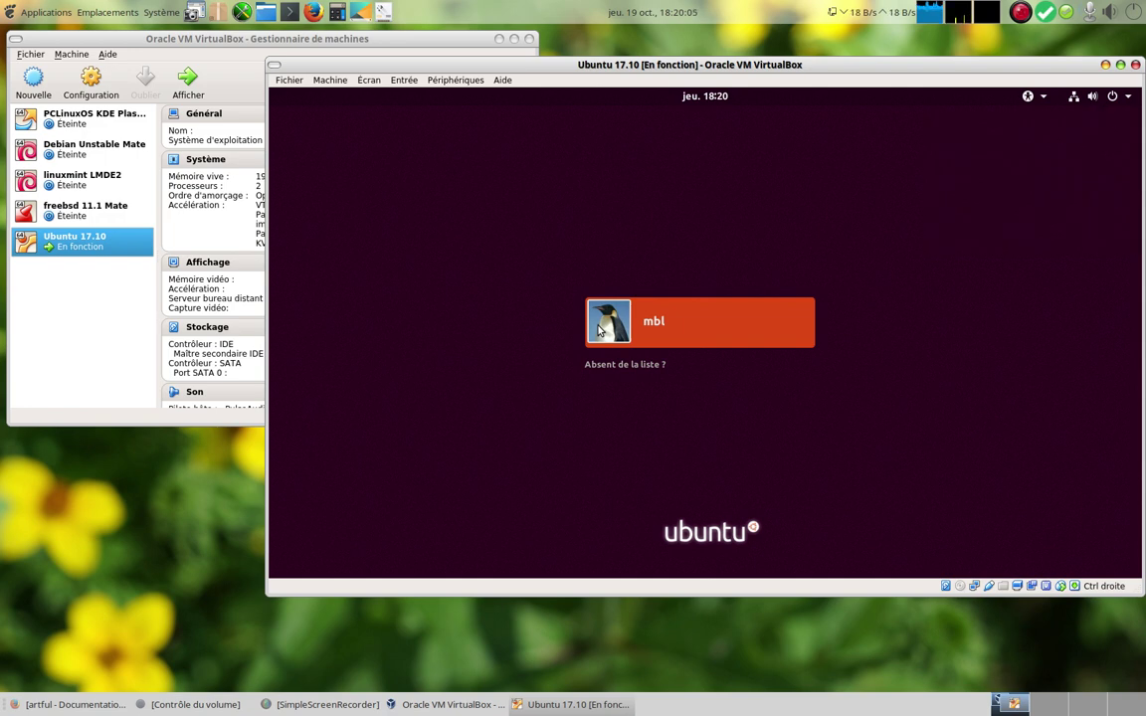
Step: Select the listed user, check the available session types, enter the account password, and log in to the Ubuntu session
click(603, 325)
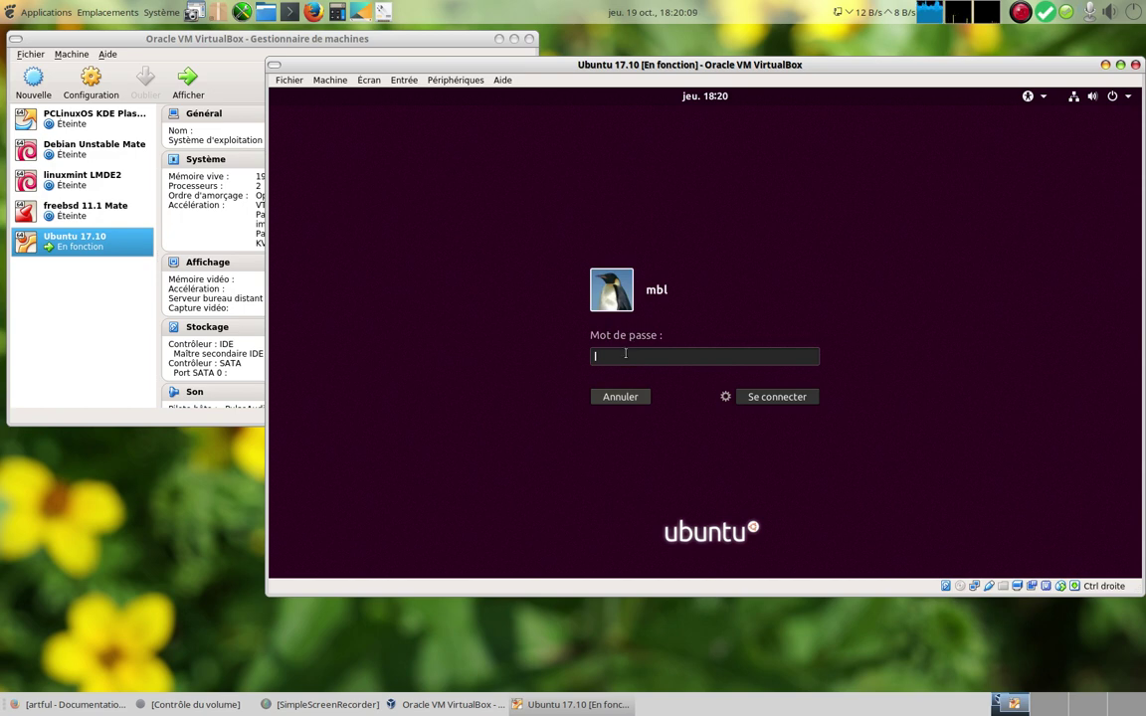
click(725, 397)
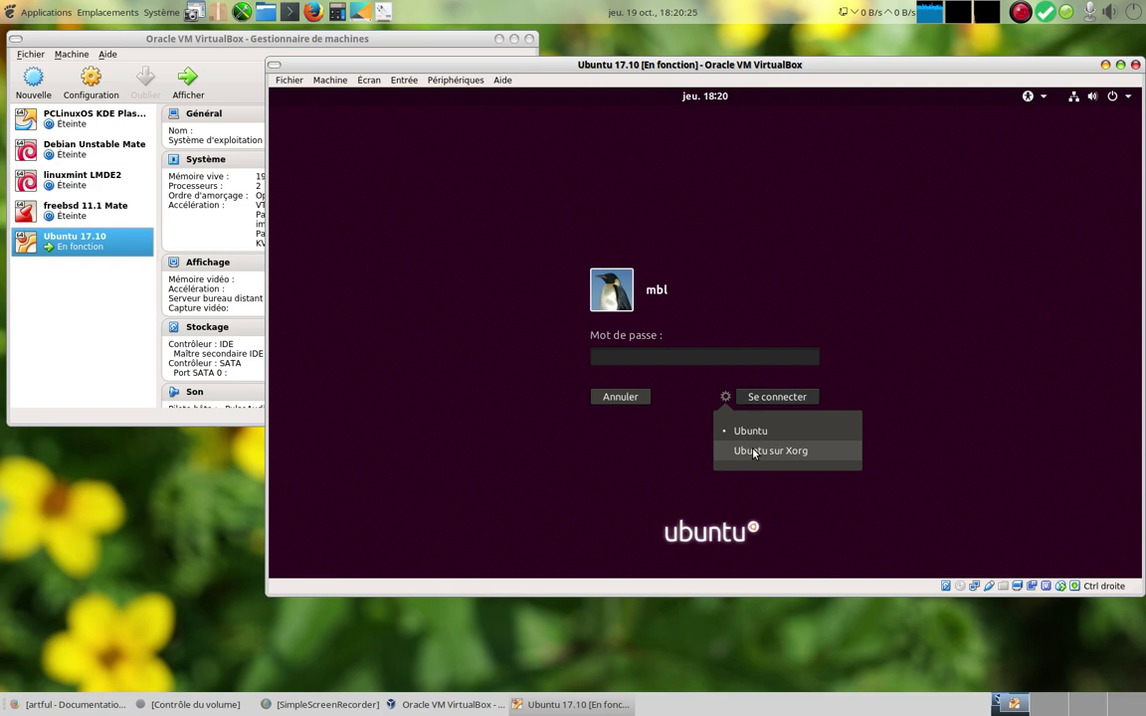
click(653, 357)
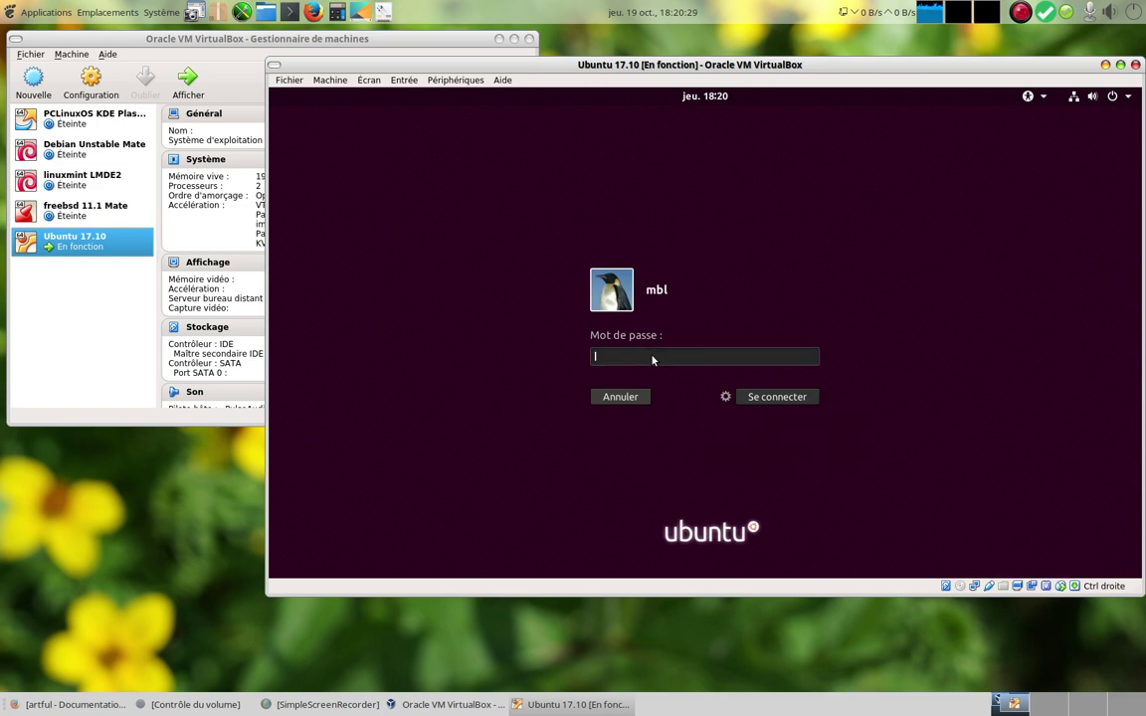
text(•••••••)
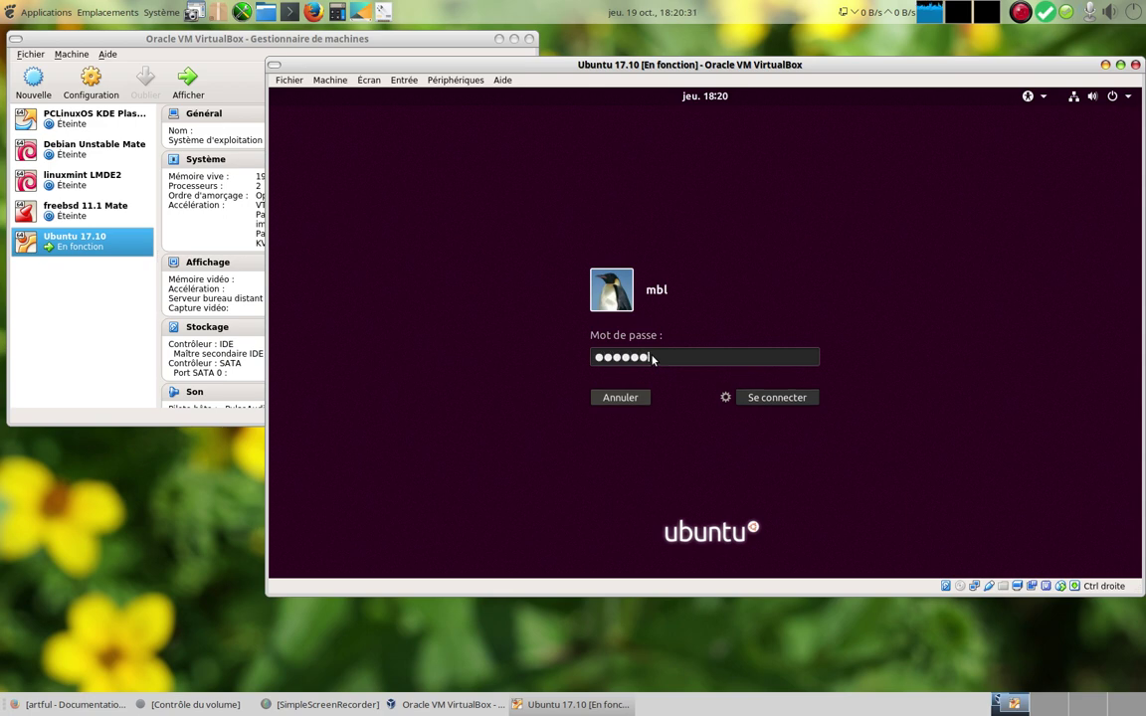
key(Return)
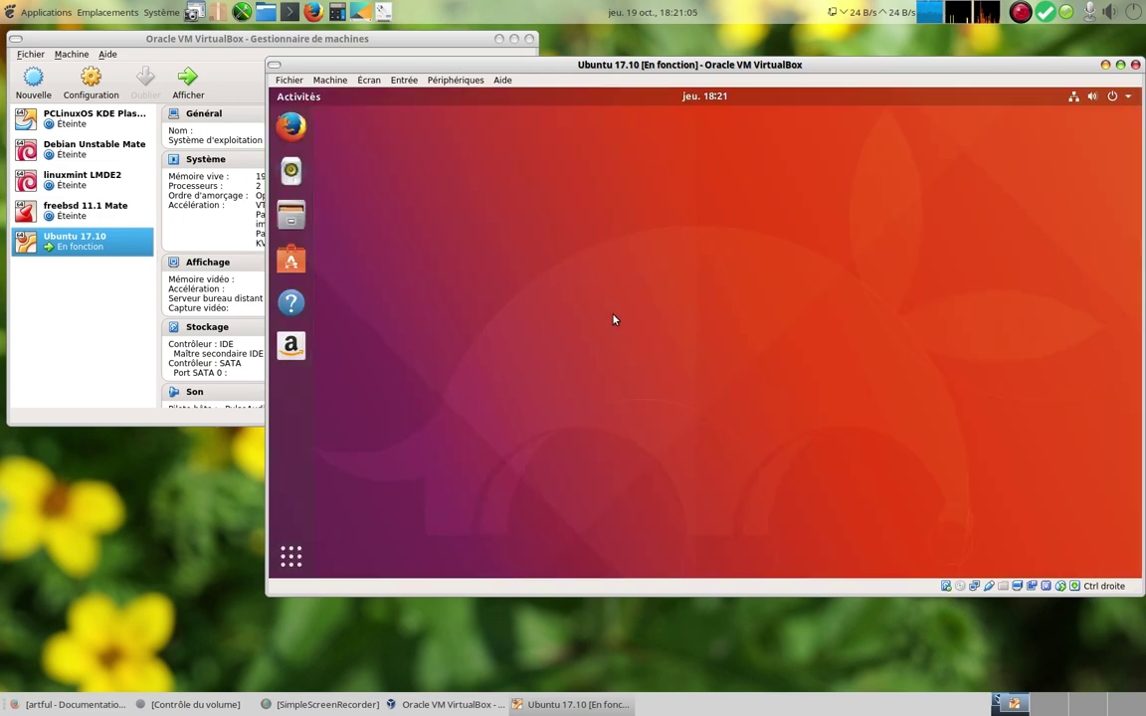
Step: Examine the desktop's calendar and the system menu's wired network, VPN and user account entries, and close the menu
click(714, 97)
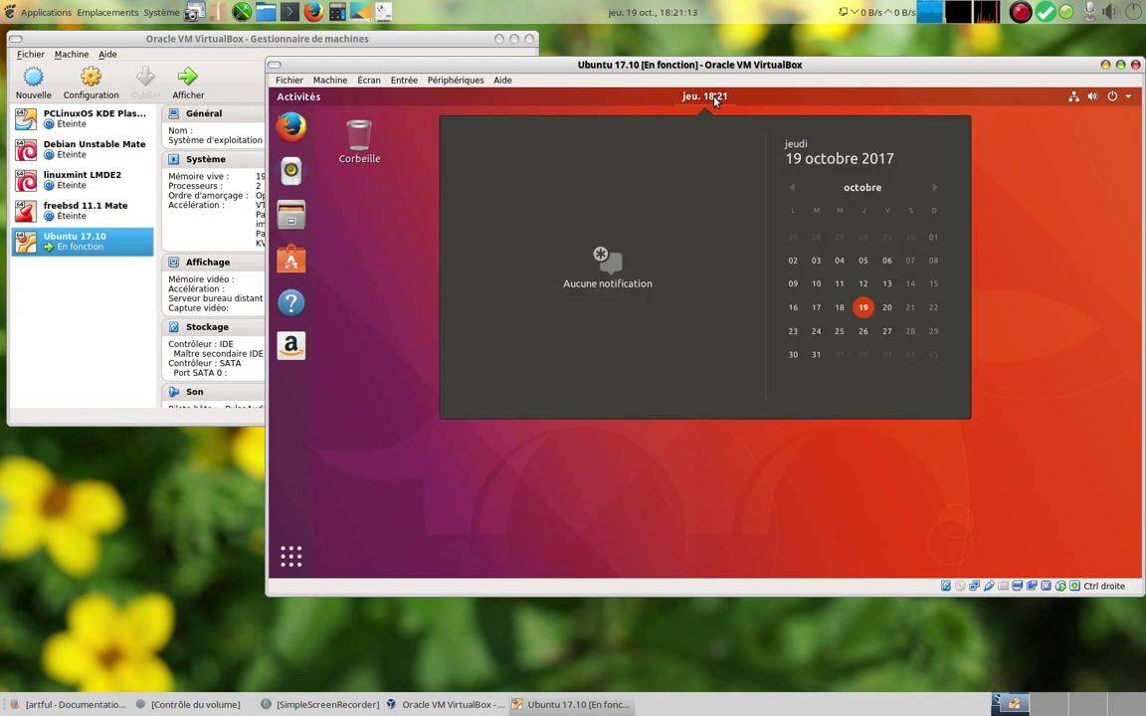
click(1056, 112)
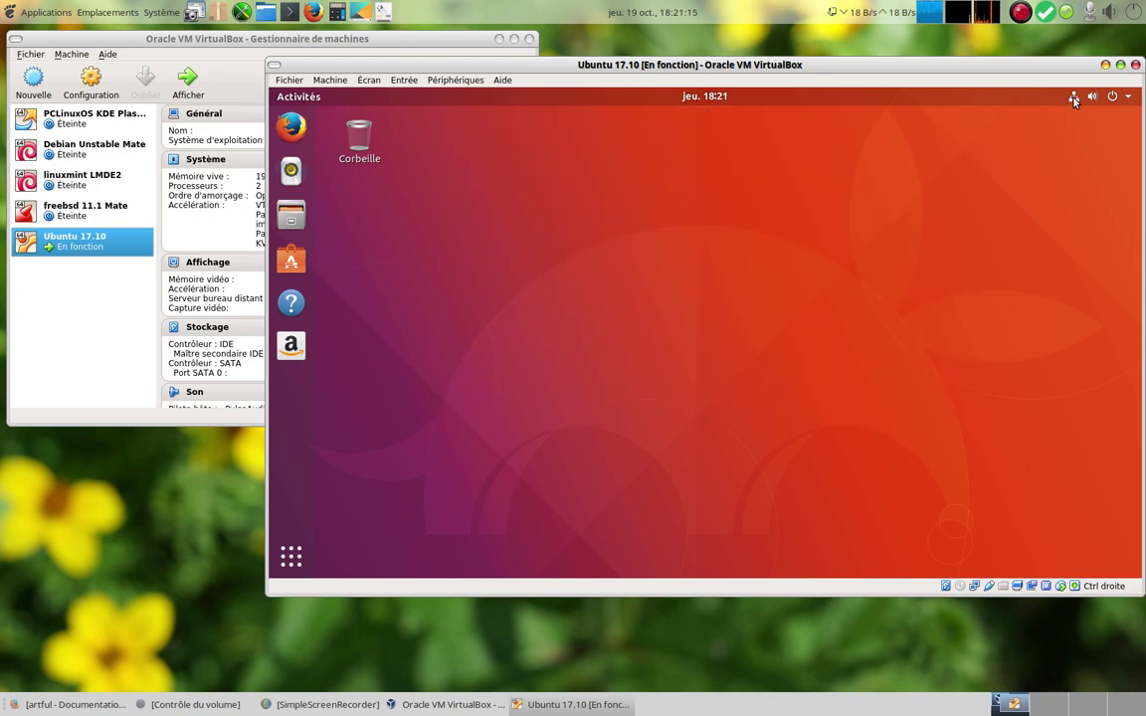
click(1074, 97)
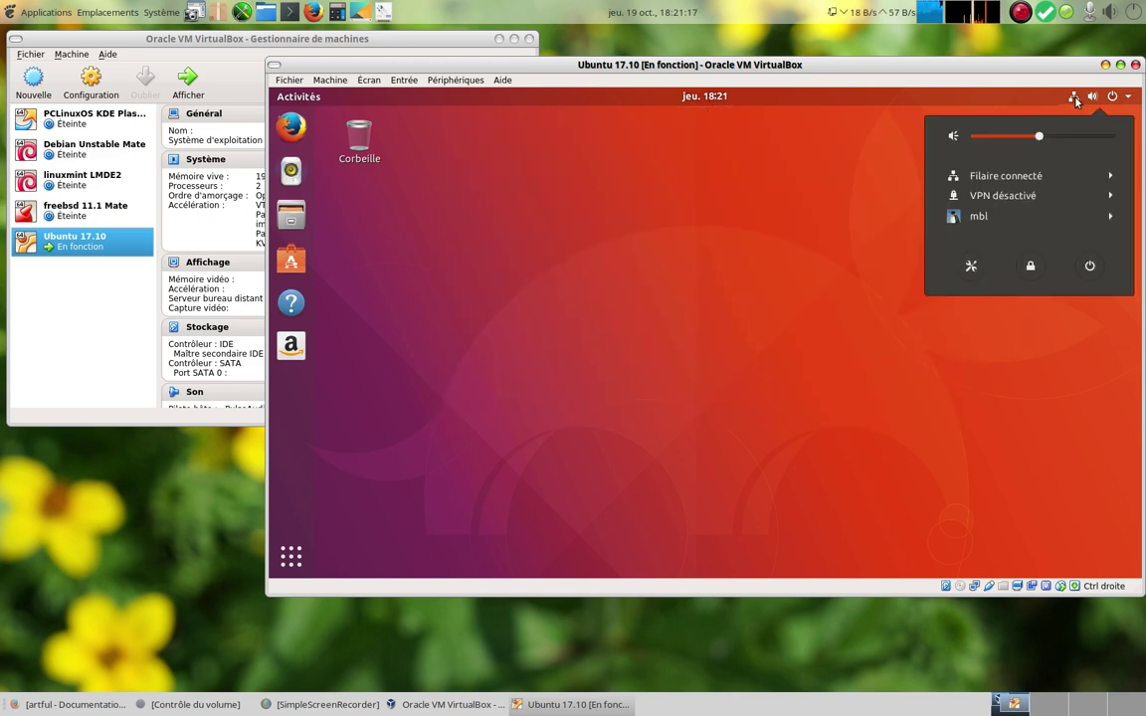
click(1055, 179)
click(1037, 235)
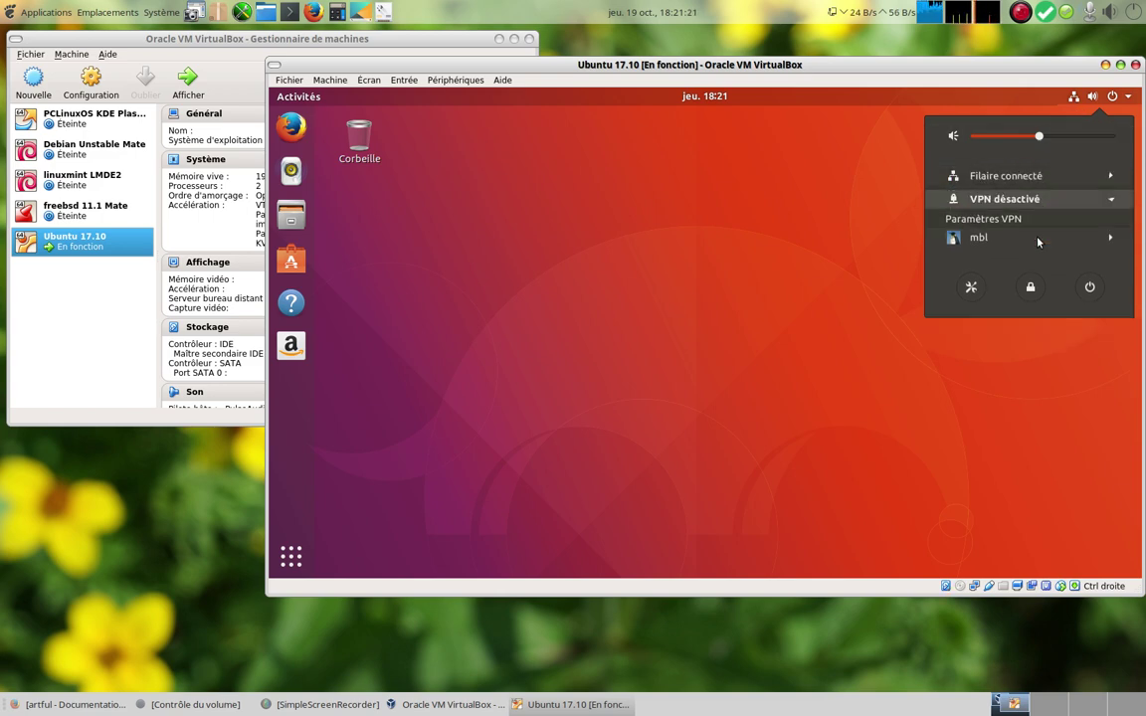
click(1035, 236)
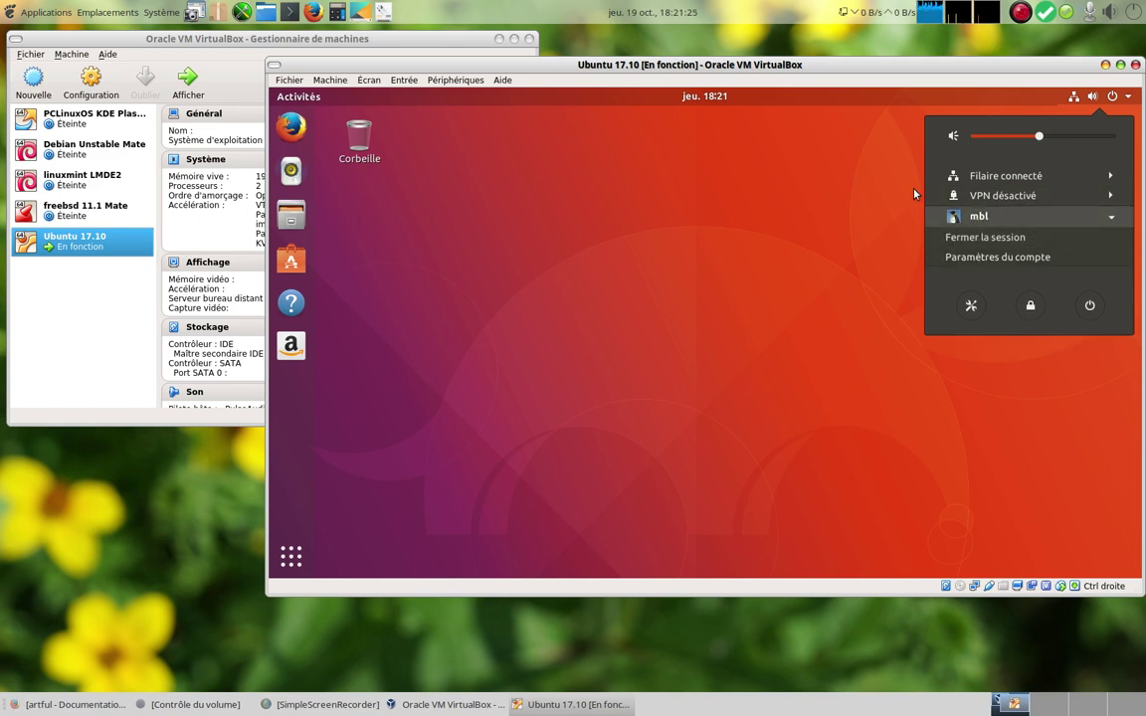
click(856, 173)
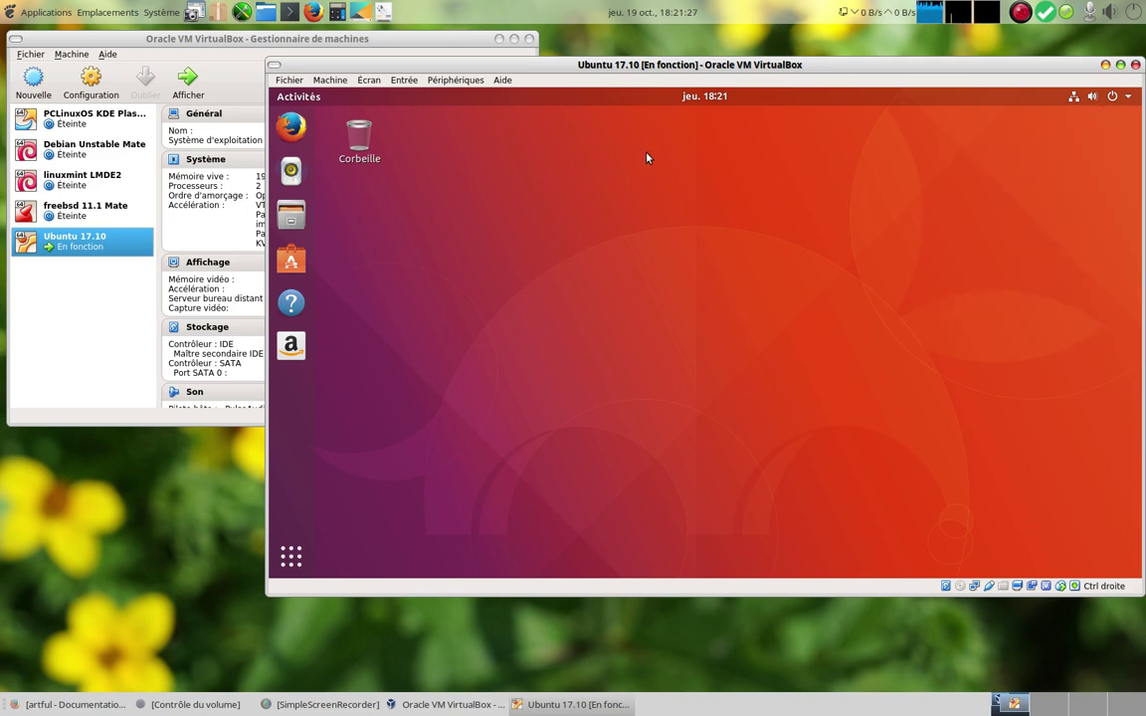
Step: Show all installed applications and look through both pages of the application grid
click(290, 560)
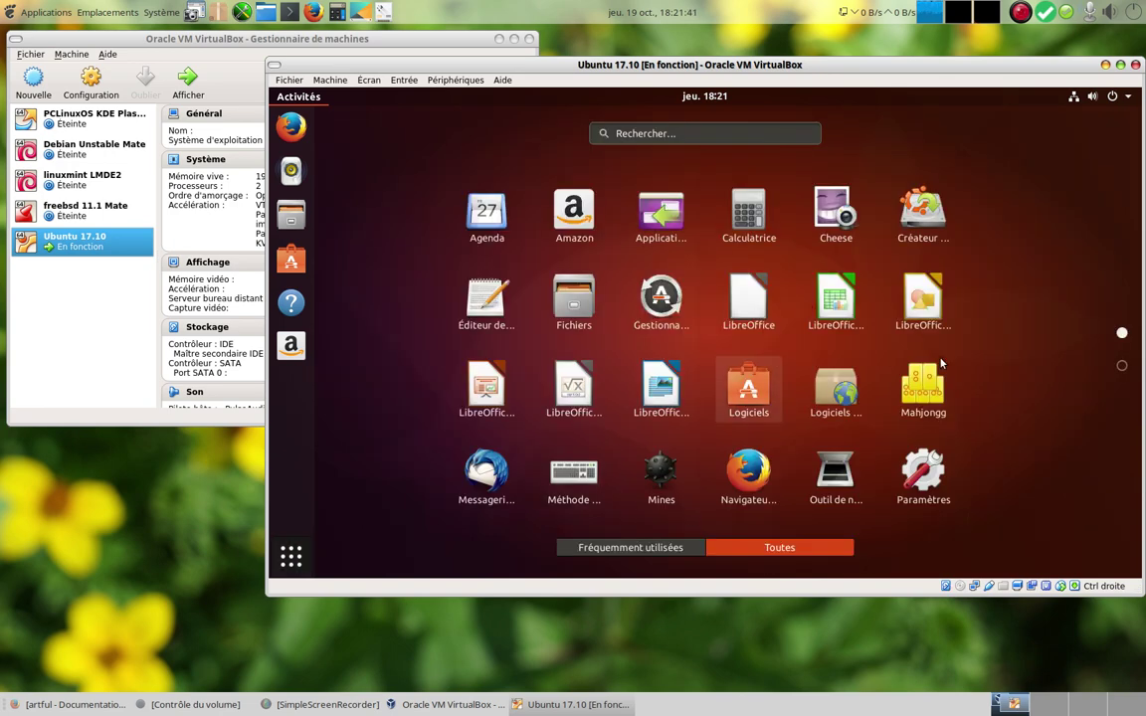
scroll(1083, 388, down, 1)
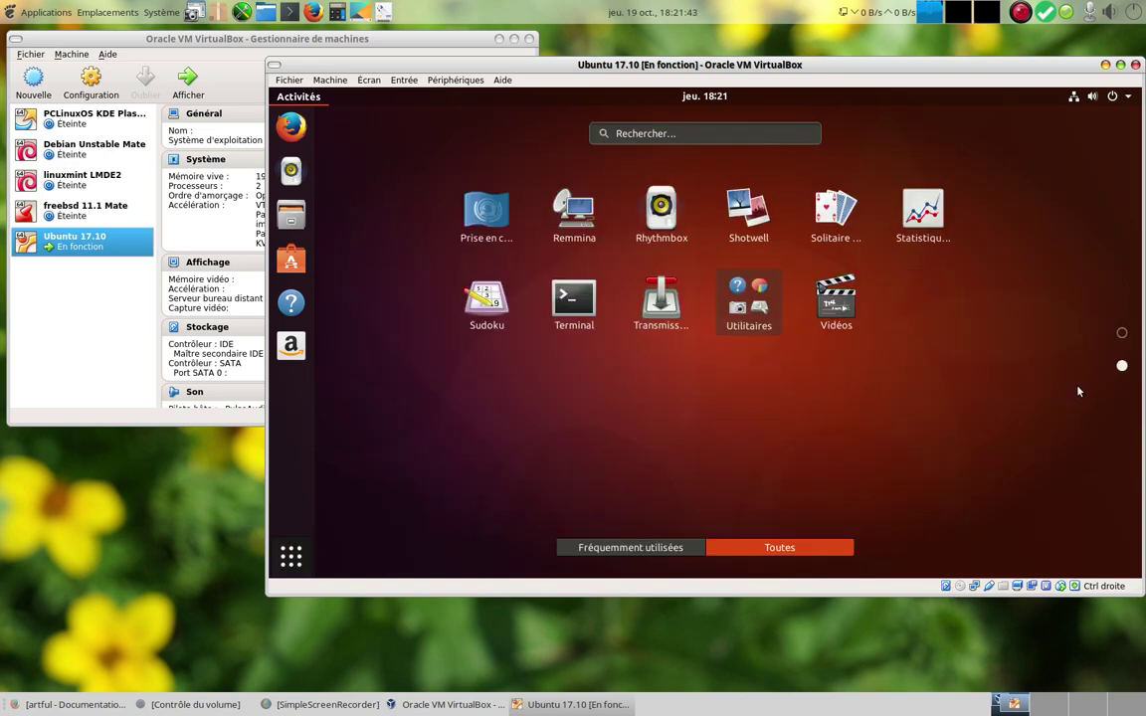
scroll(1078, 391, up, 1)
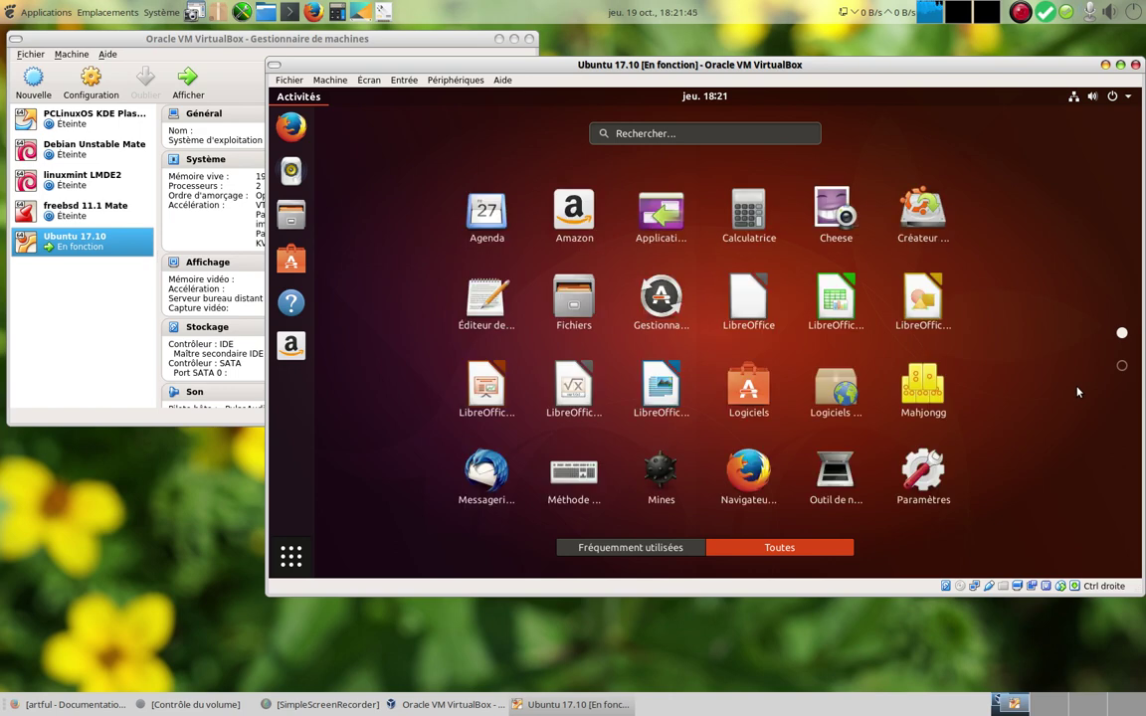
scroll(1078, 392, down, 1)
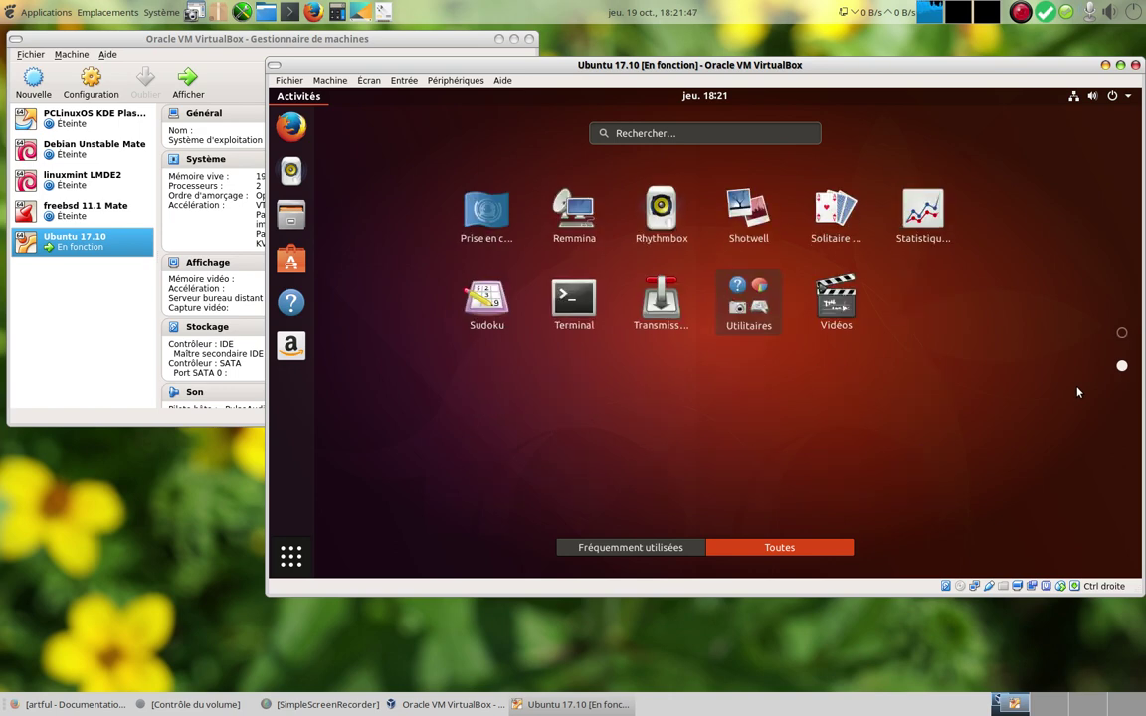
scroll(1077, 392, up, 1)
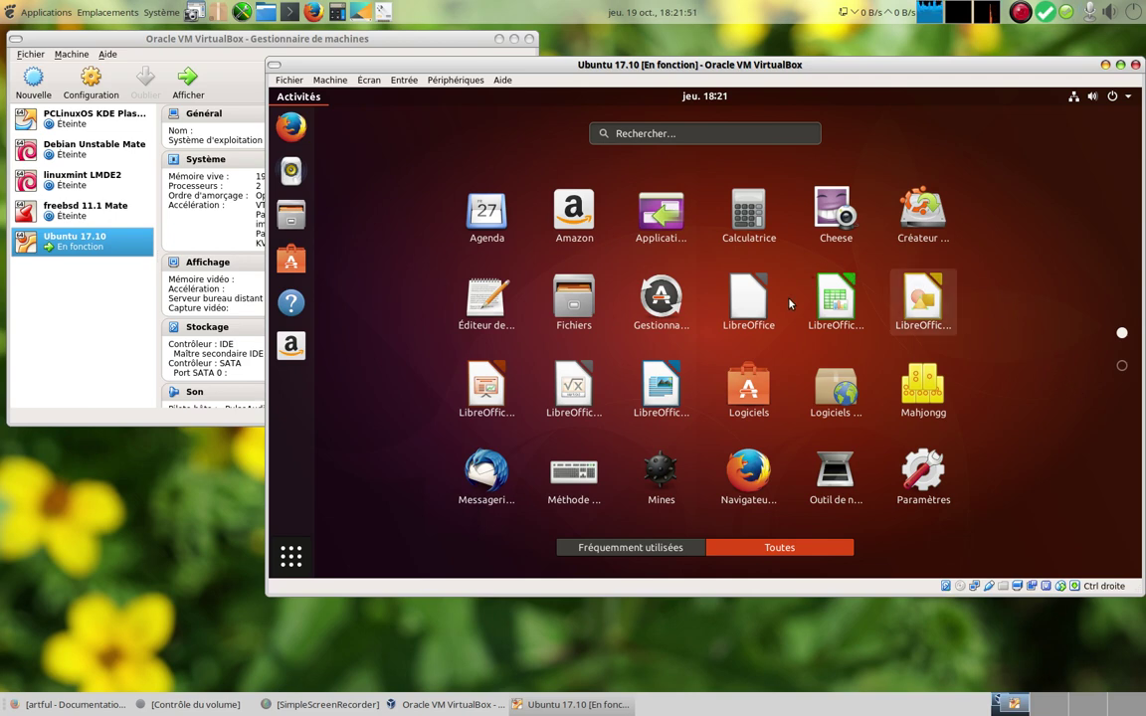
Step: Launch LibreOffice Writer, check its version in the À propos de LibreOffice window, and close Writer
click(671, 396)
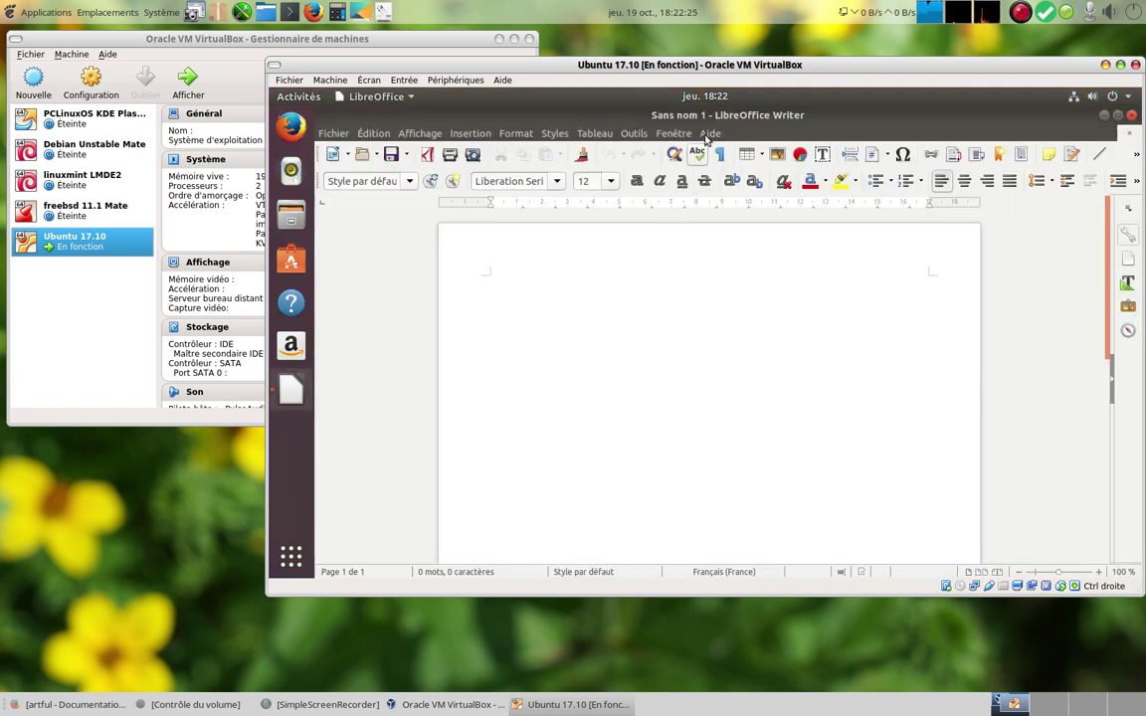
click(709, 135)
click(742, 262)
click(712, 135)
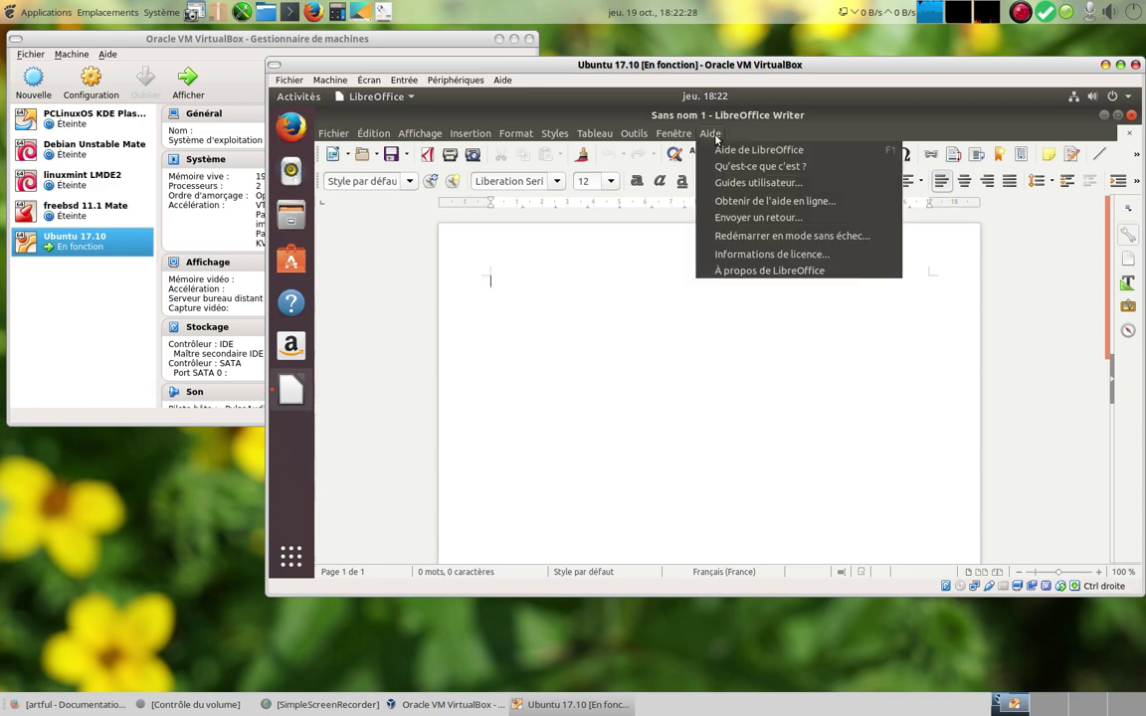
click(749, 272)
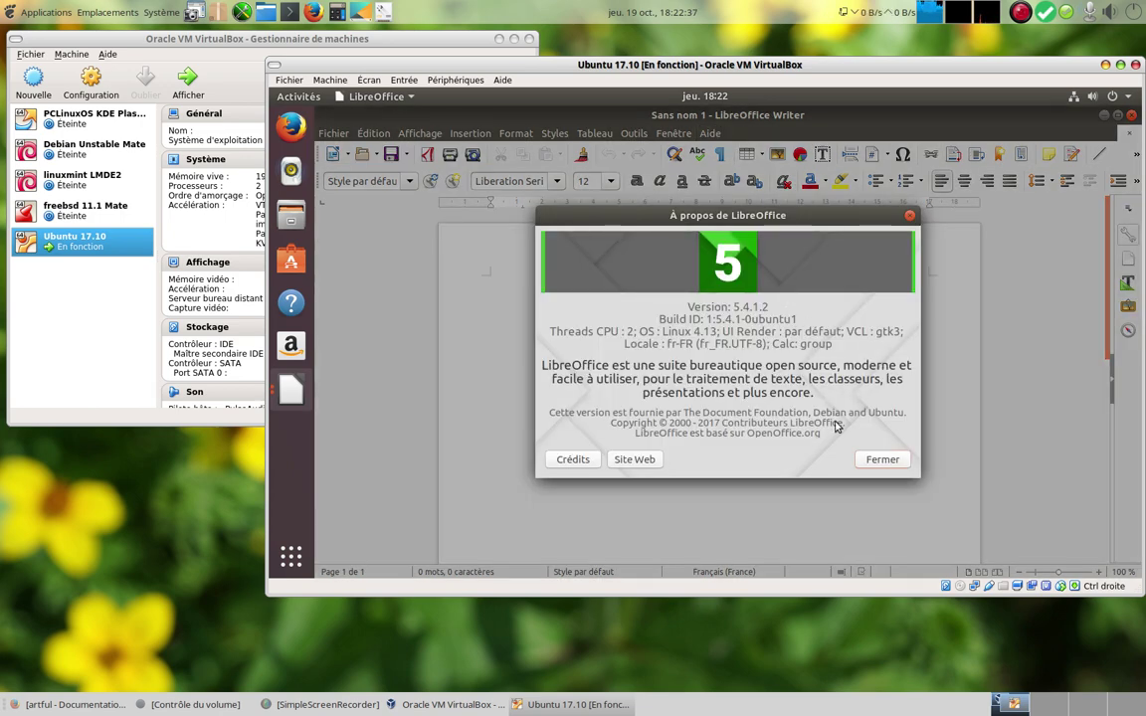
click(882, 458)
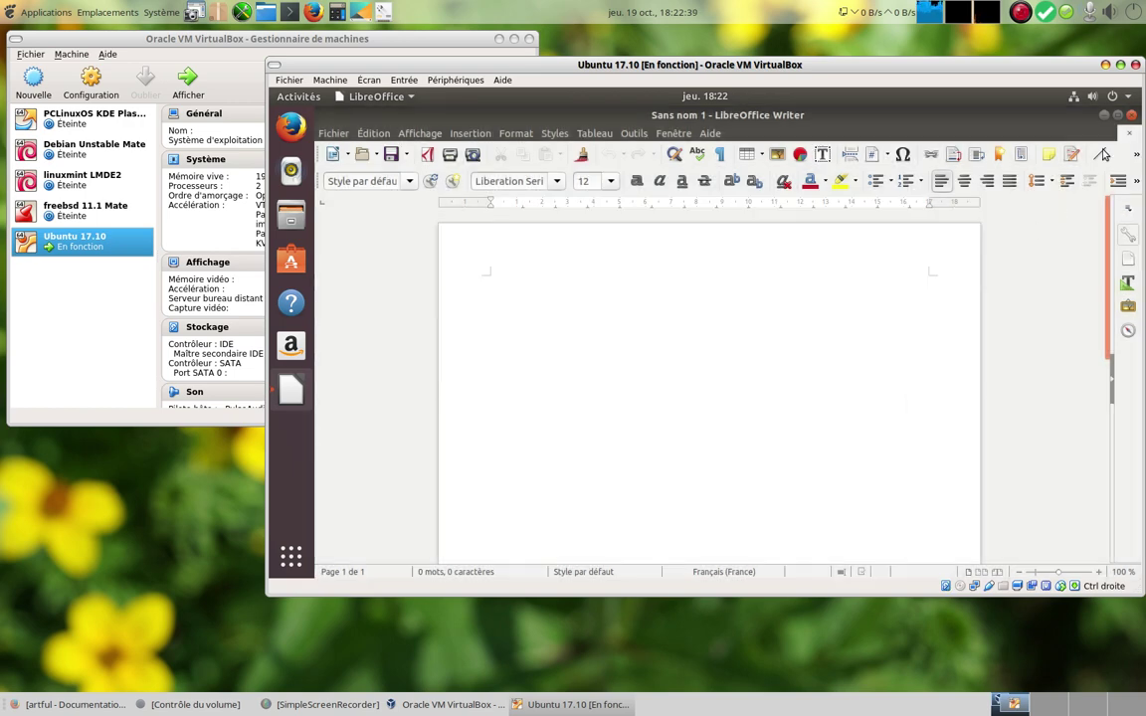
click(1132, 116)
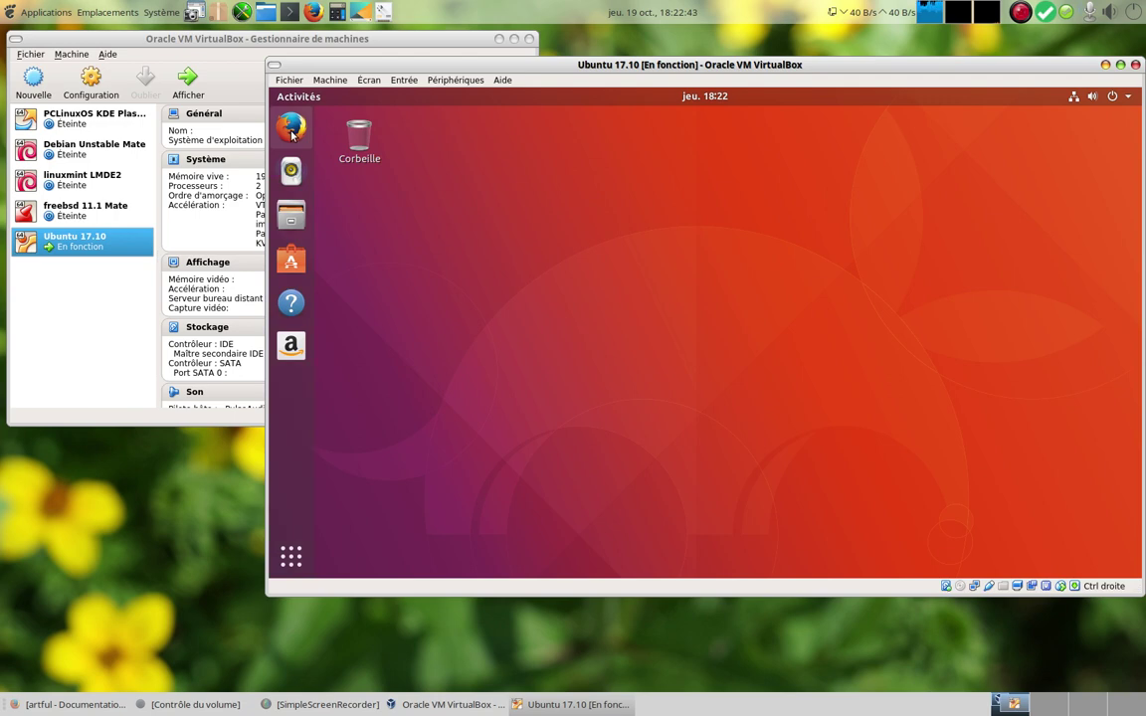
Step: Launch Firefox in the virtual machine, check its version in À propos de Firefox, close the browser, and dismiss the Close Firefox alert
click(290, 127)
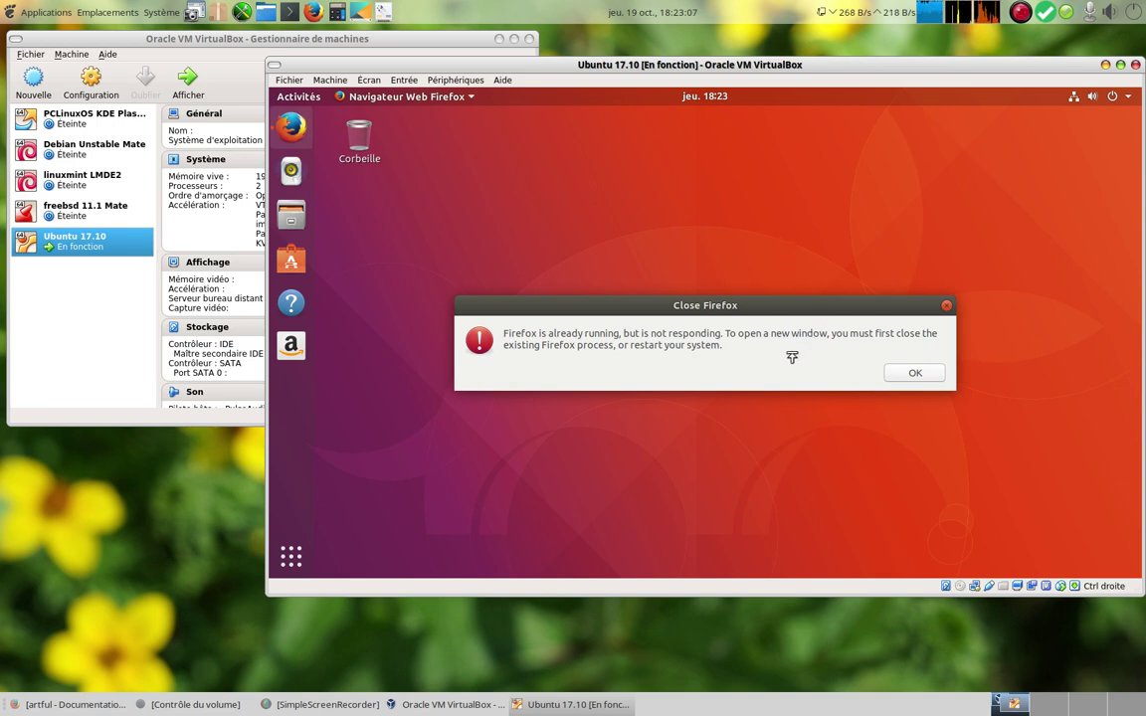
click(913, 374)
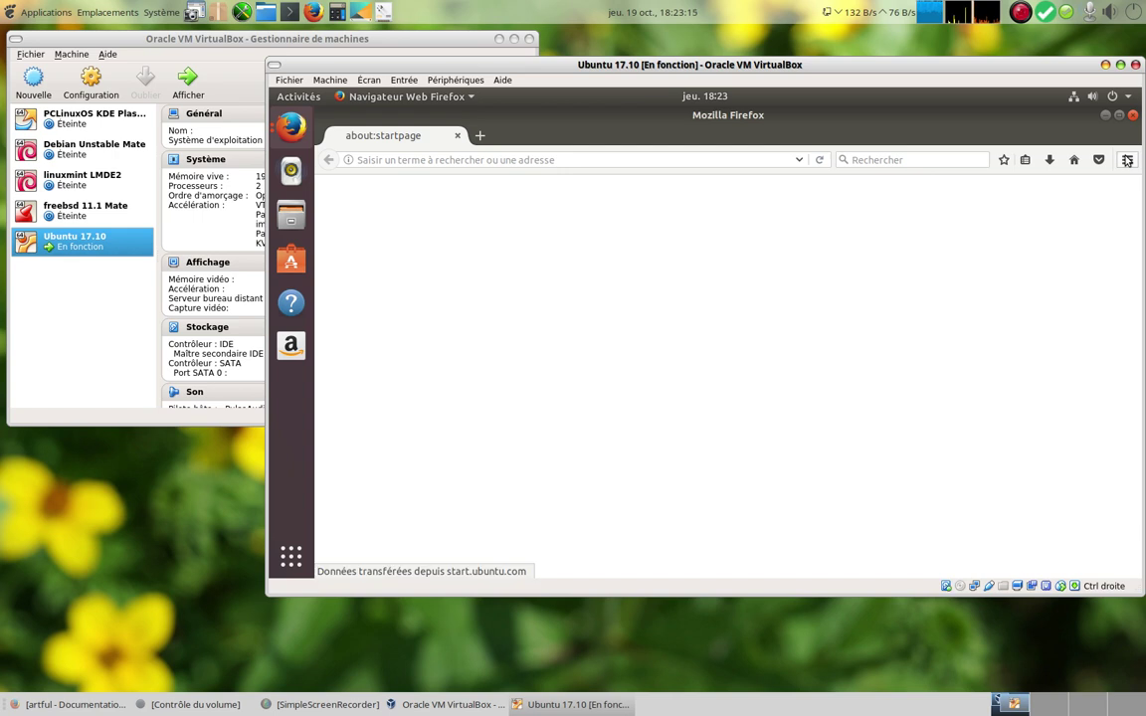
click(1127, 160)
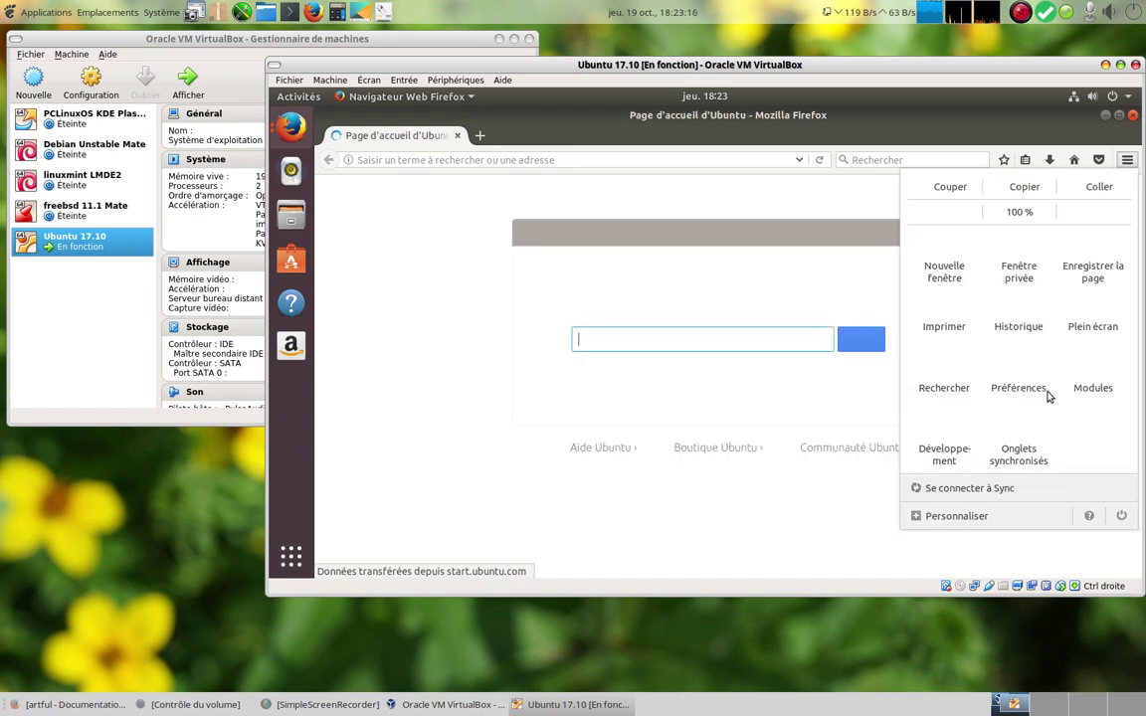
click(1085, 516)
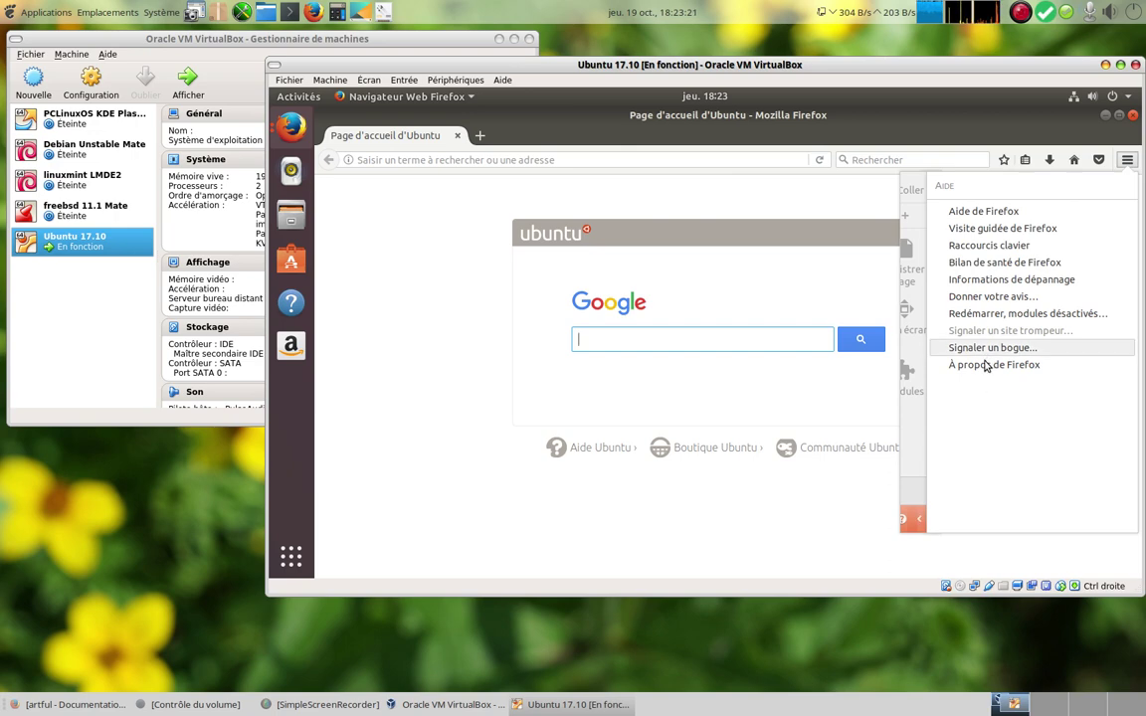
click(985, 365)
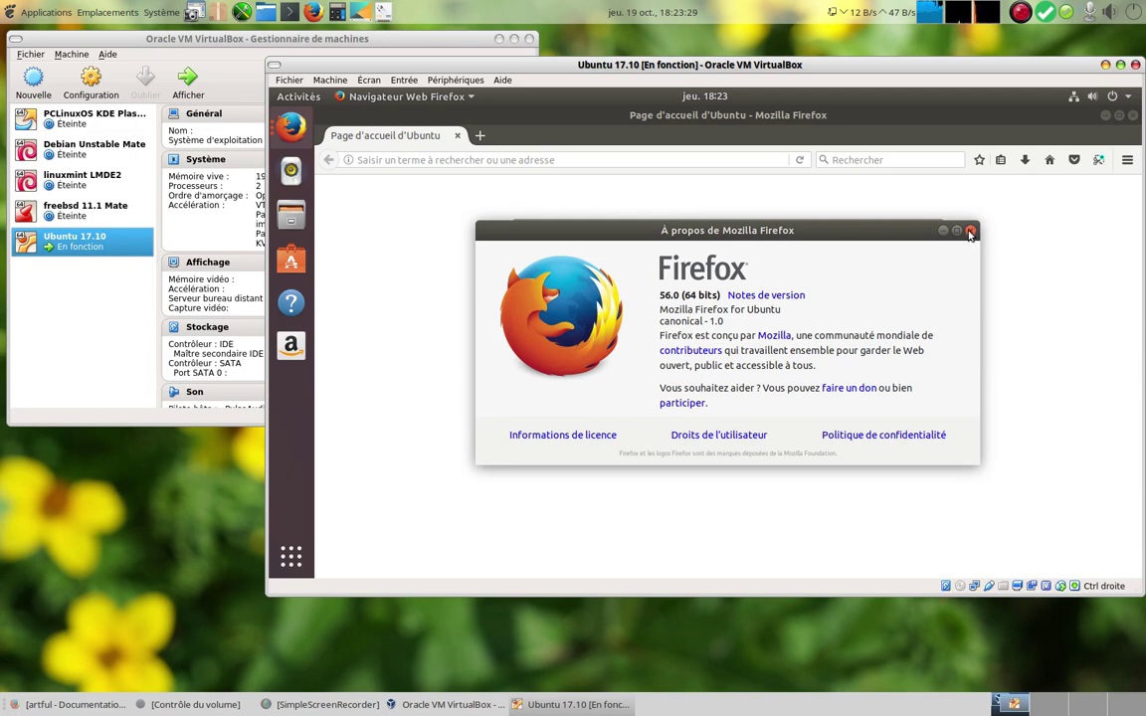
click(970, 232)
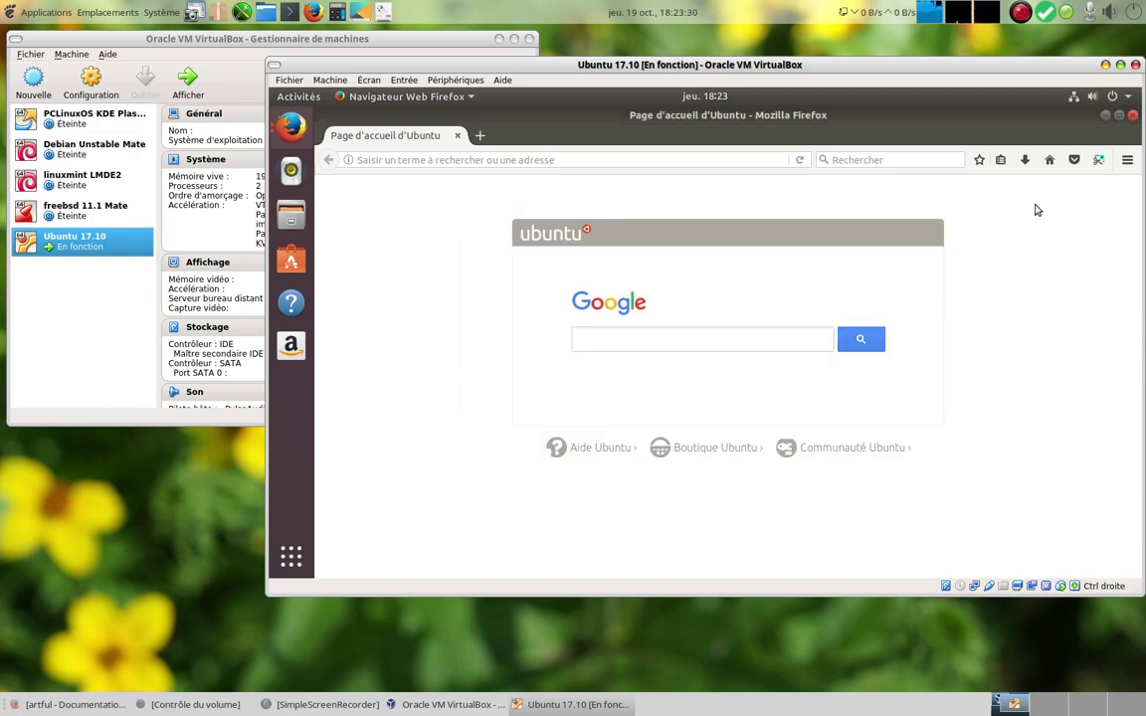
click(1132, 117)
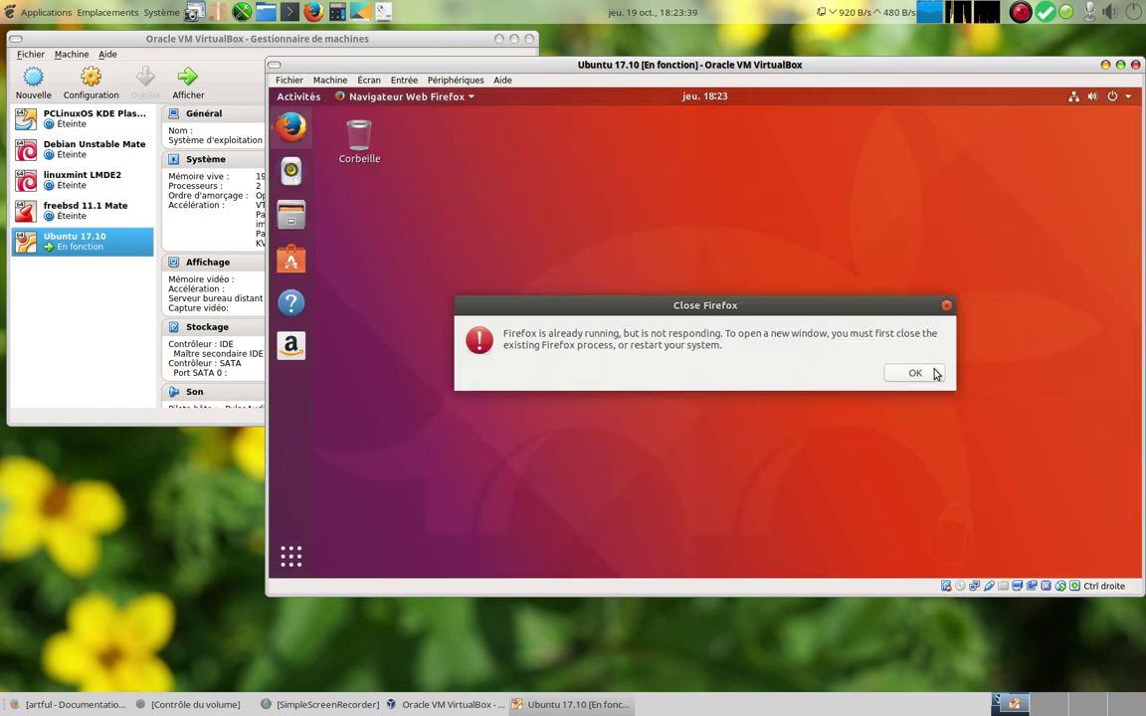
click(916, 375)
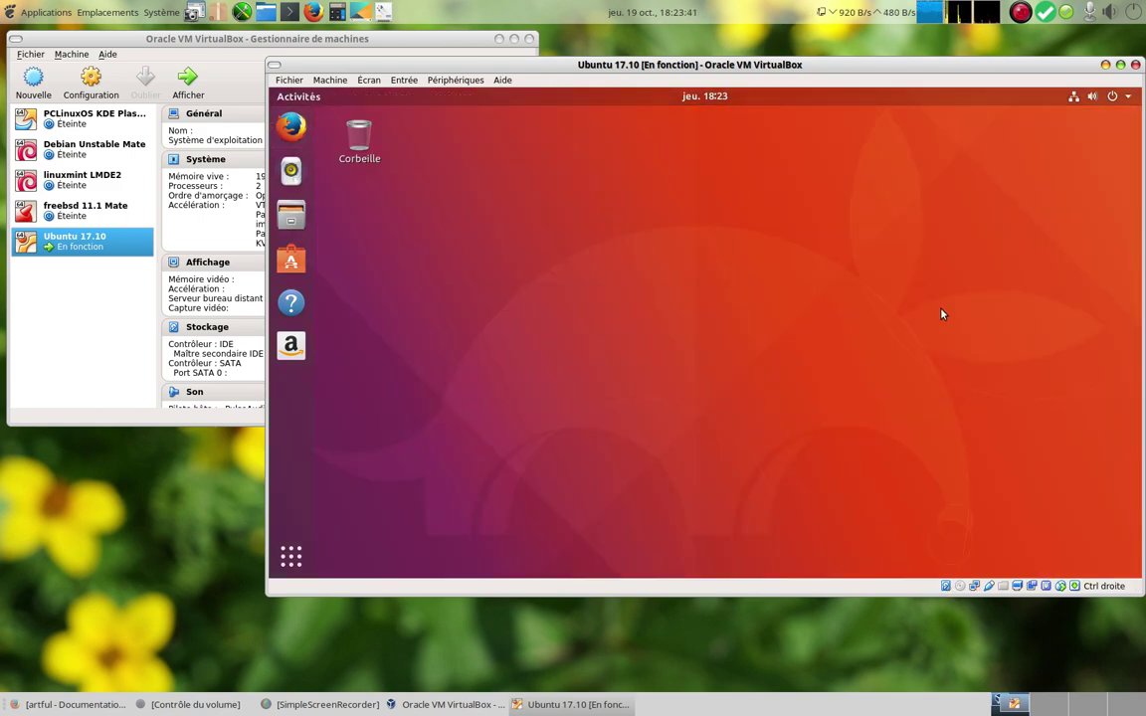
Step: Launch Fichiers, show its details in Logiciels, and examine the Nautilus description page
click(295, 217)
right_click(295, 217)
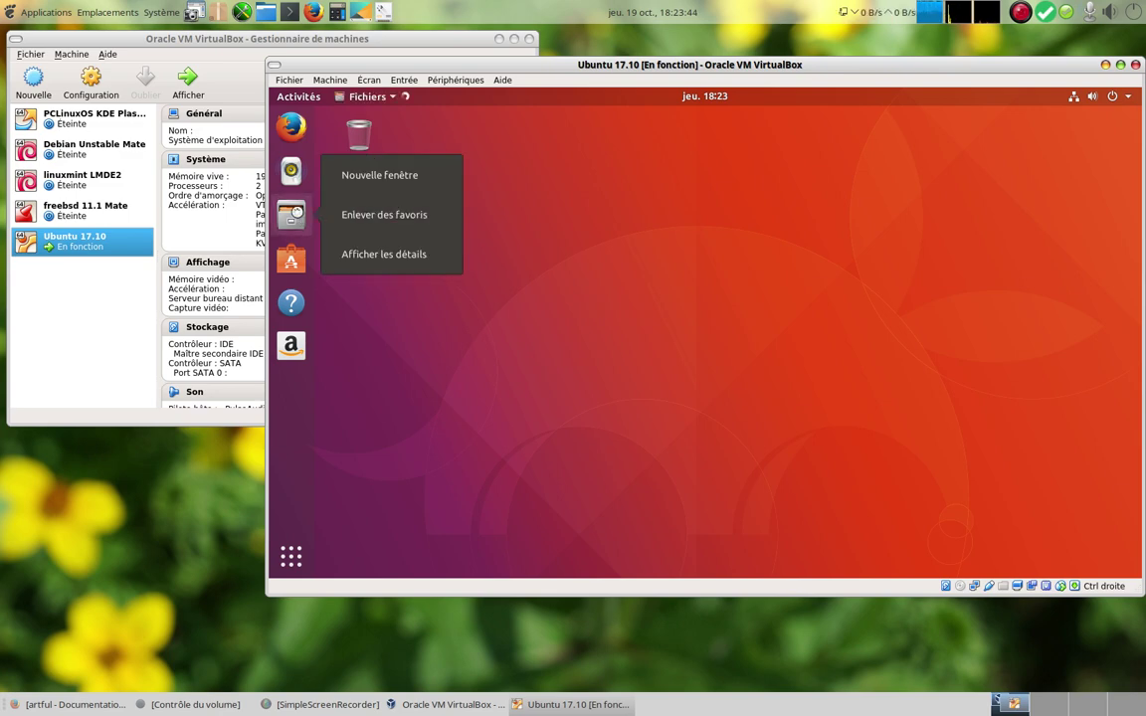
click(388, 253)
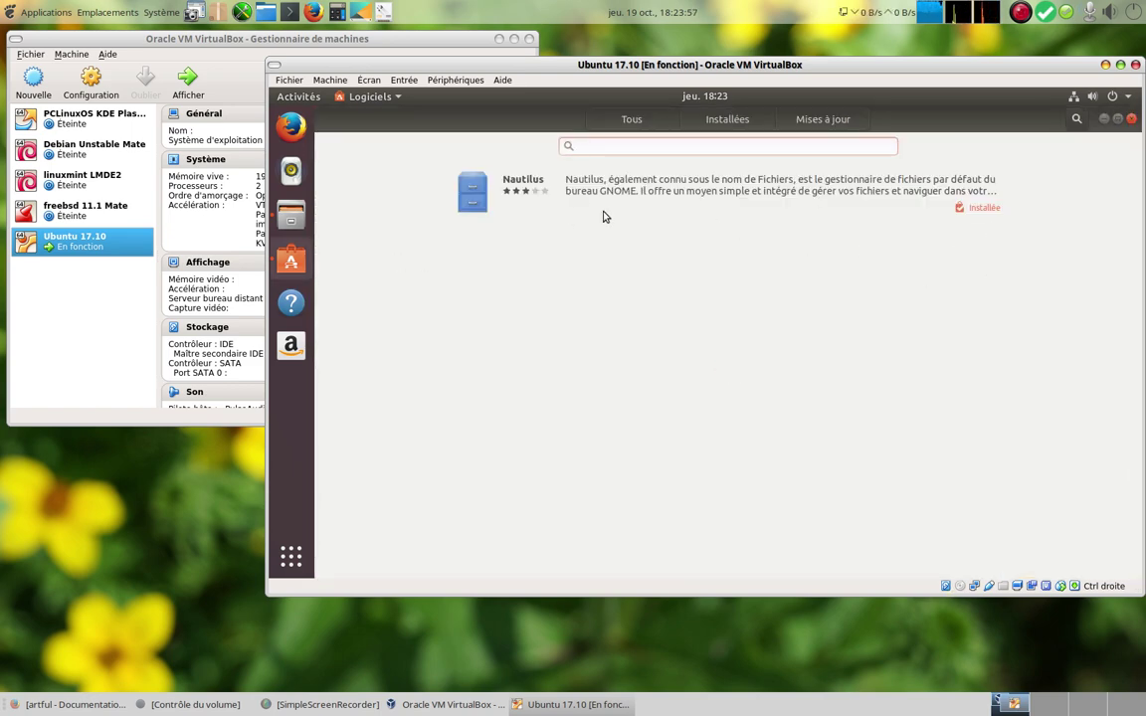
click(467, 179)
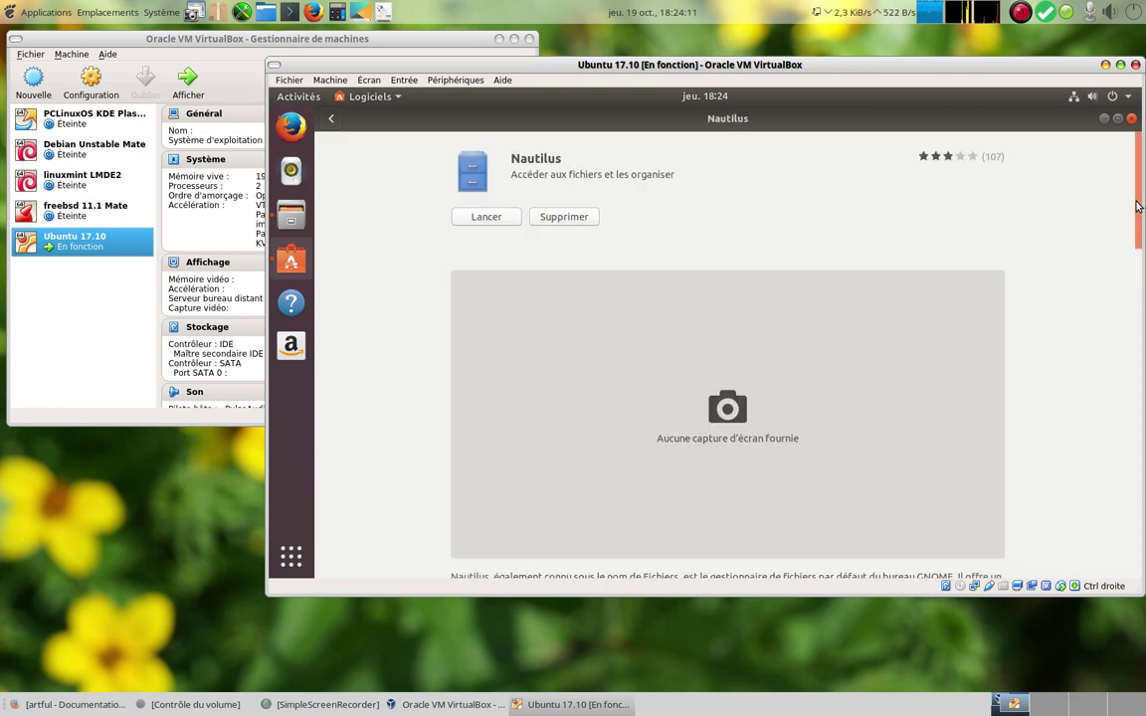
drag(1138, 205, 1107, 166)
scroll(1138, 435, up, 2)
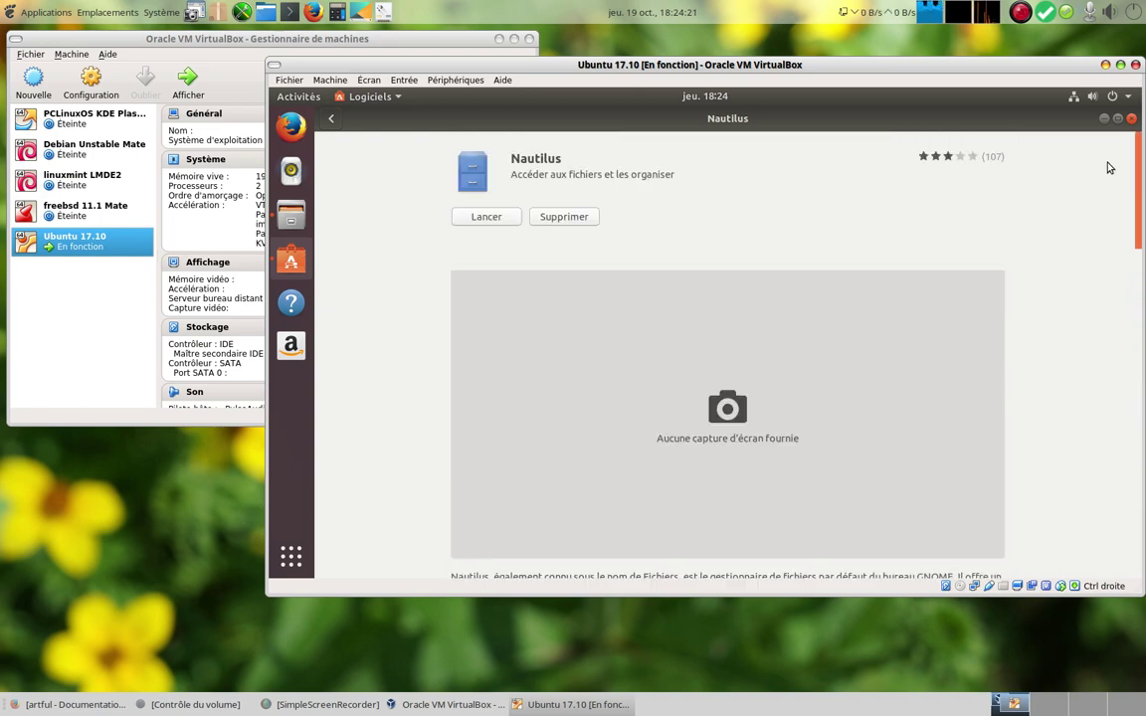
scroll(1108, 236, down, 5)
scroll(1095, 158, up, 5)
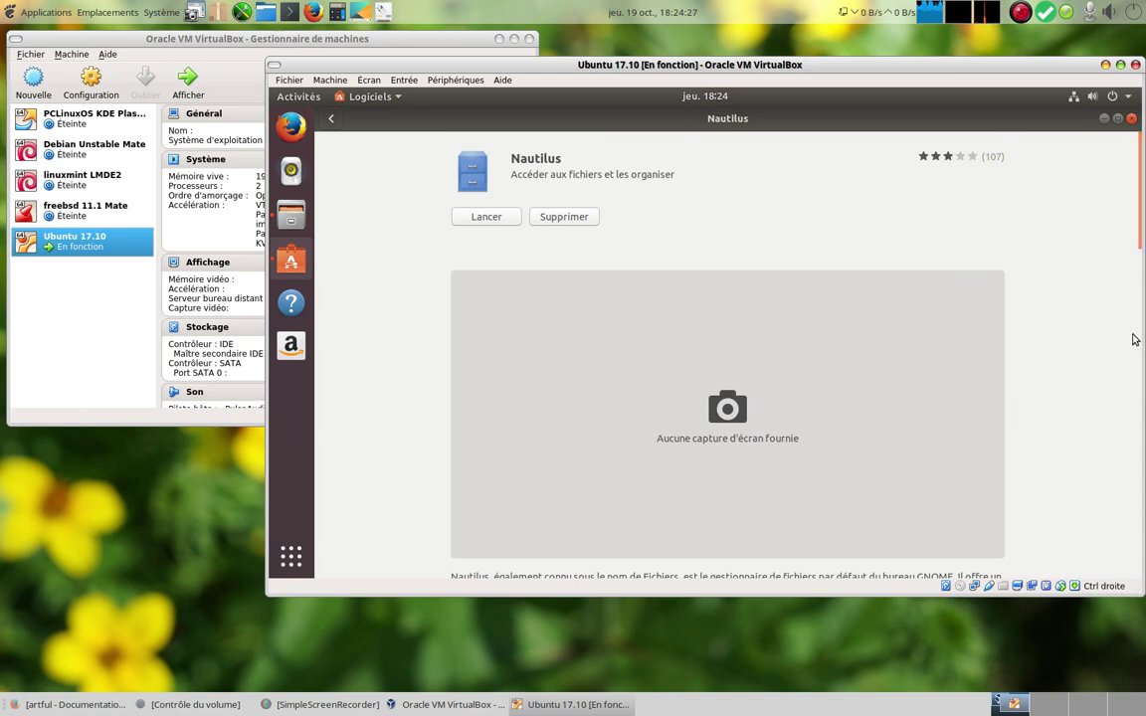
drag(1138, 256, 1140, 224)
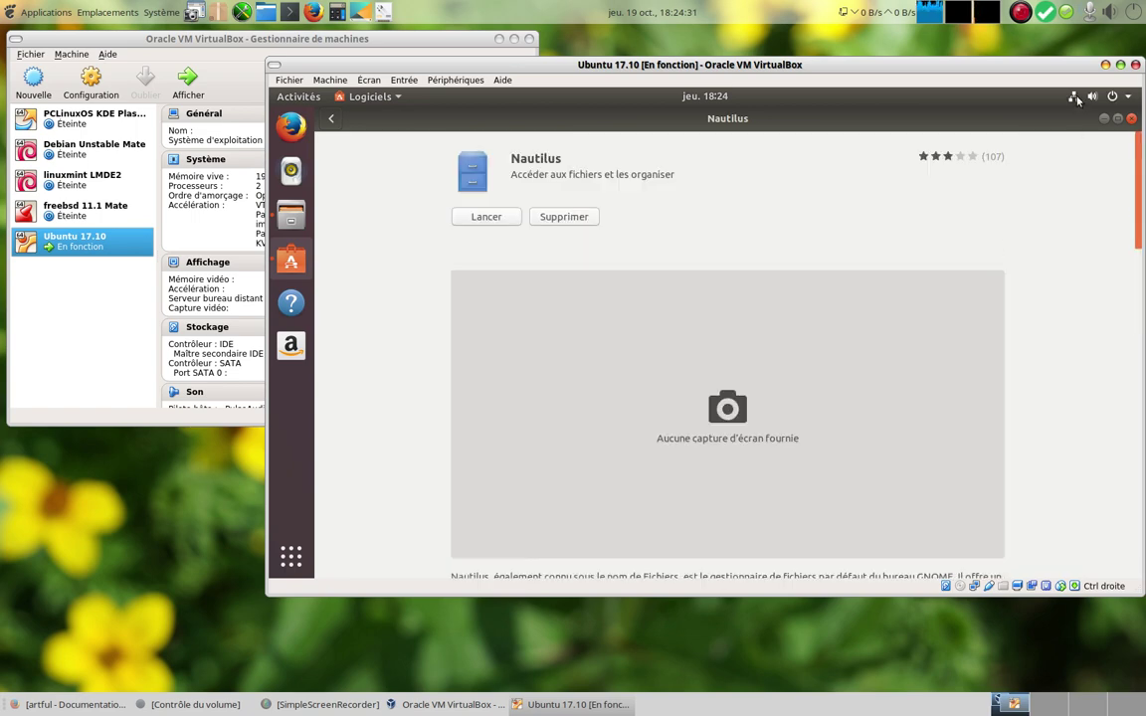
Step: Return from the Nautilus page to the full Logiciels catalogue and expand the list of categories
click(331, 119)
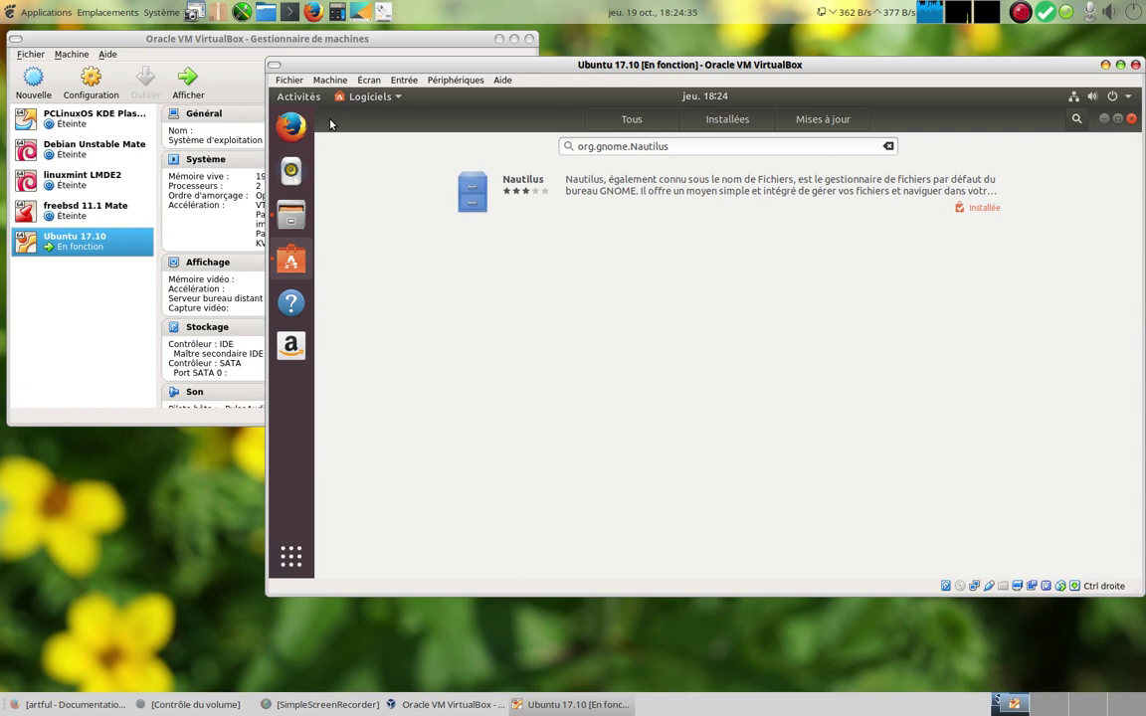
click(657, 130)
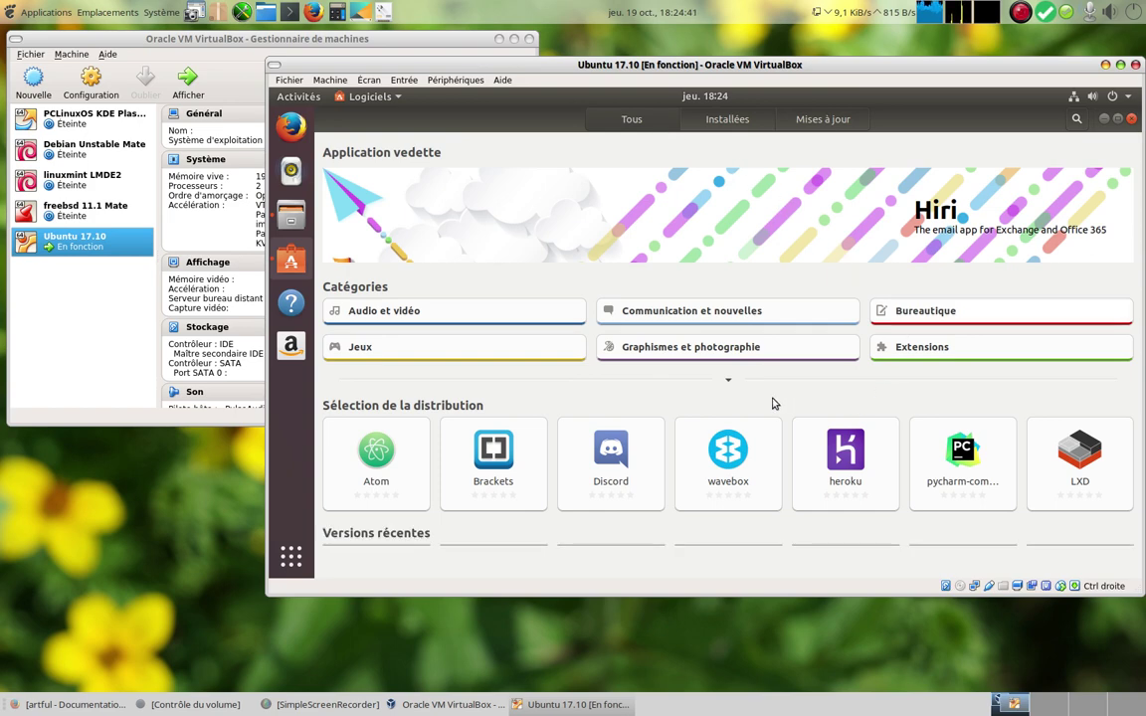
click(728, 382)
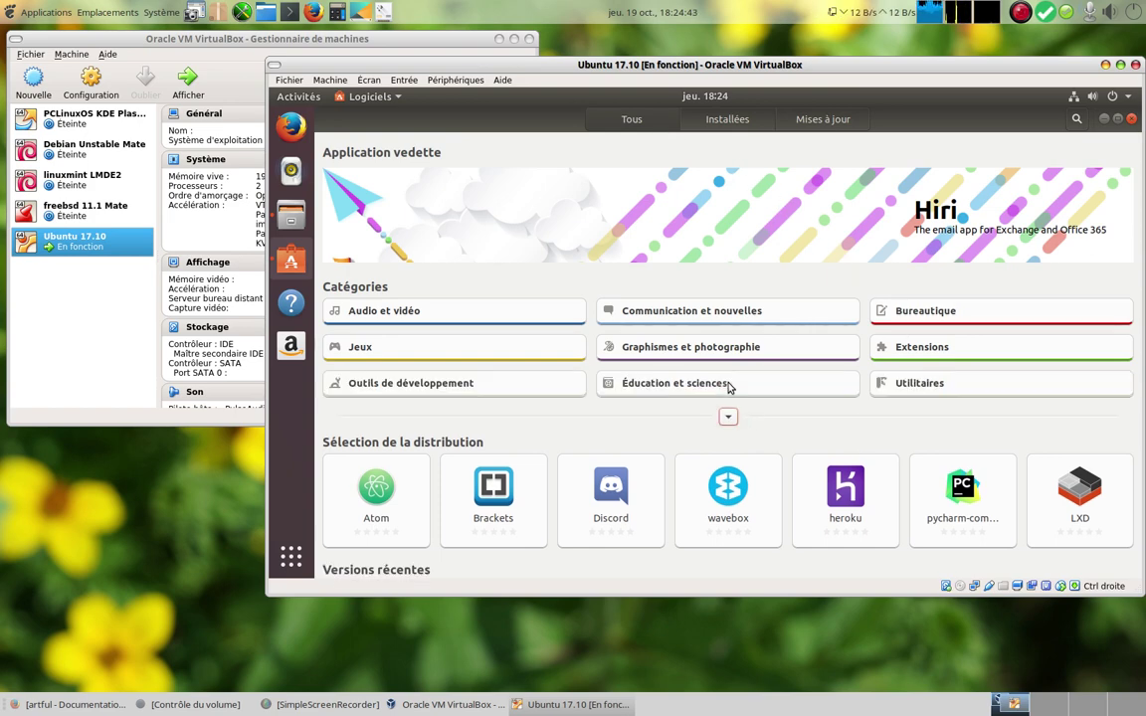
Step: Search Logiciels for "gimp", open the GIMP entry, and review its description, version, source and download size
click(1075, 121)
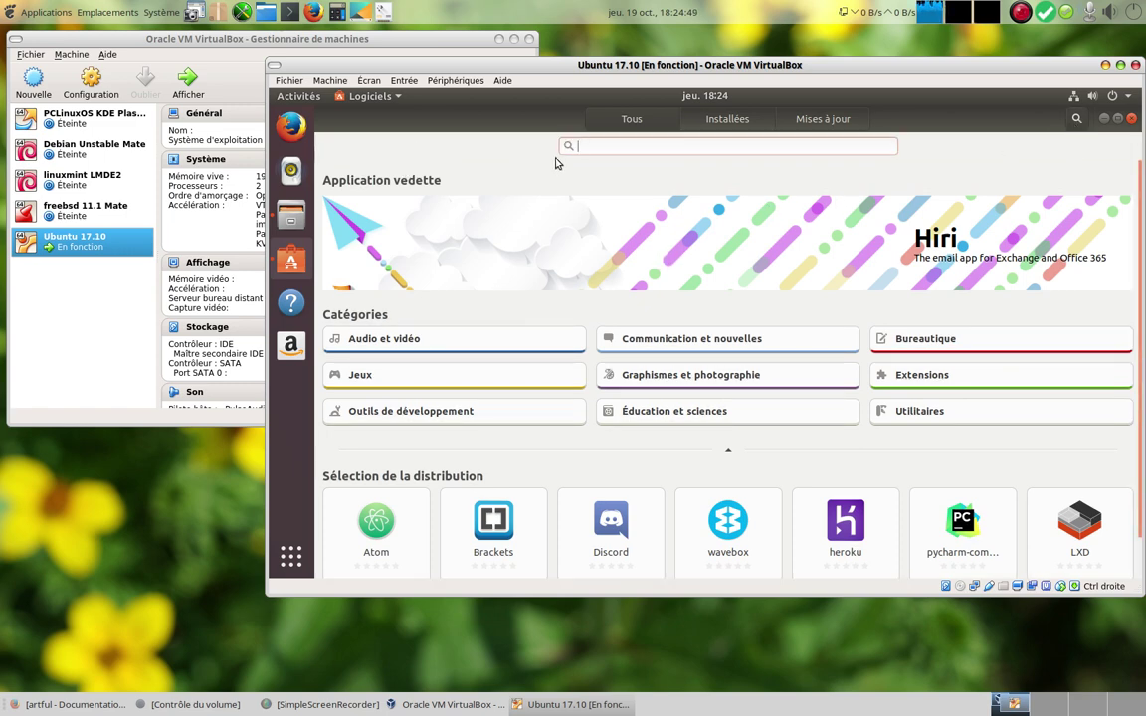
text(gi)
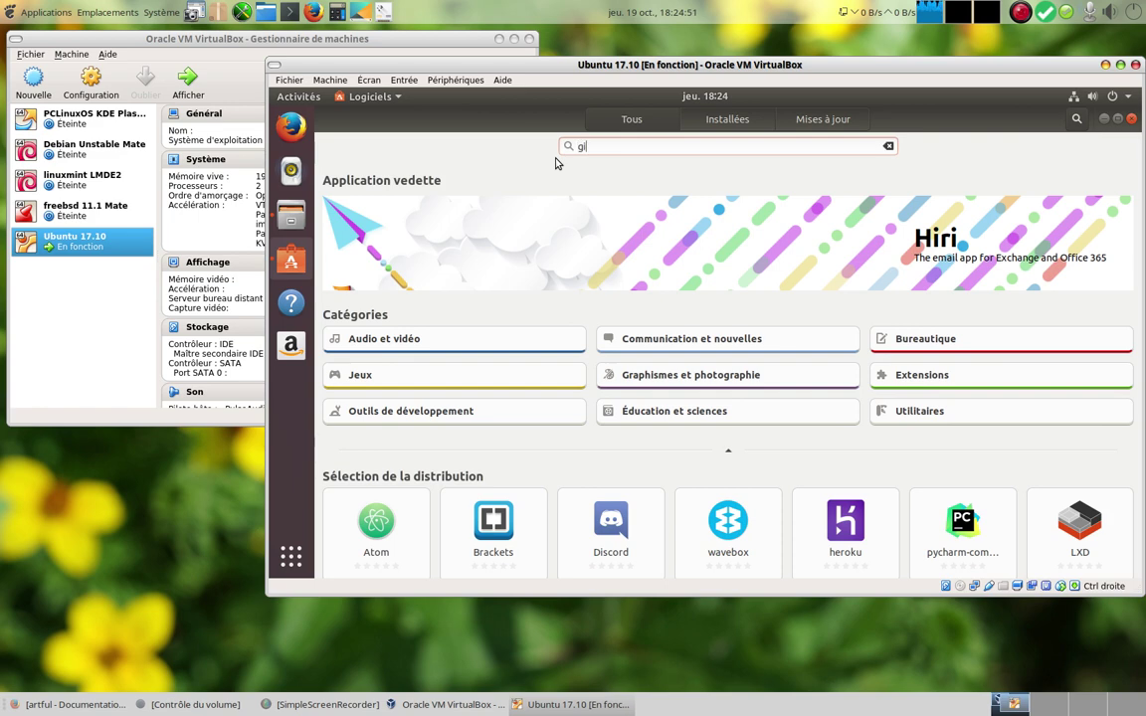
text(mp)
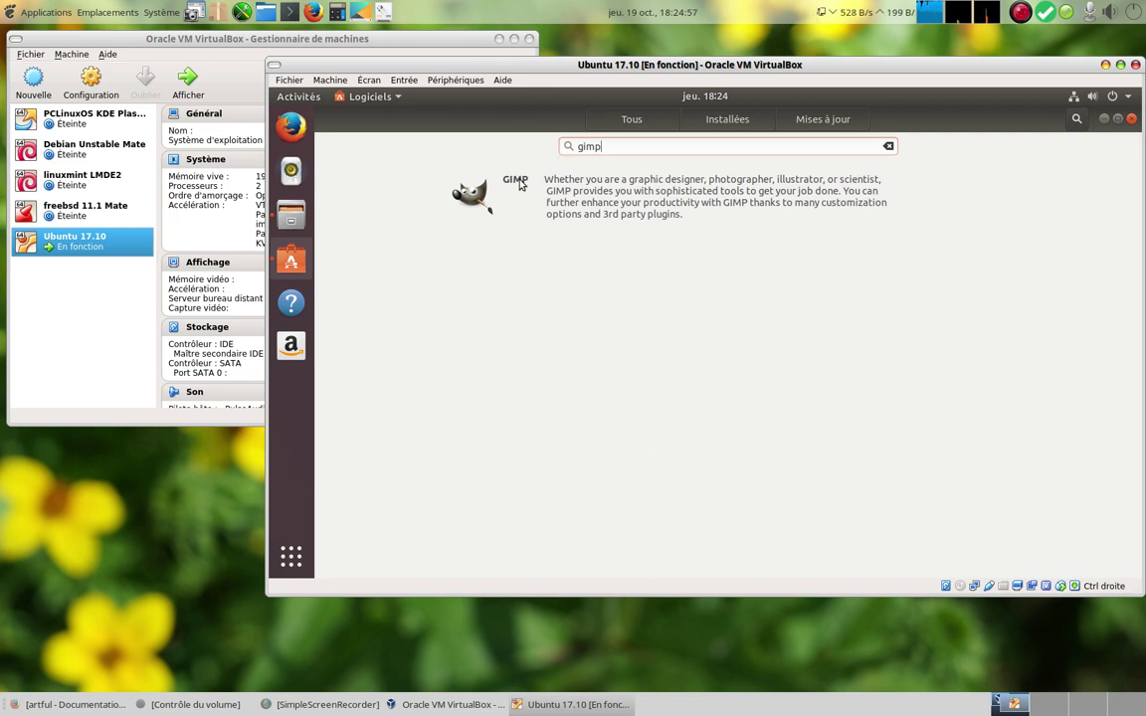
click(519, 182)
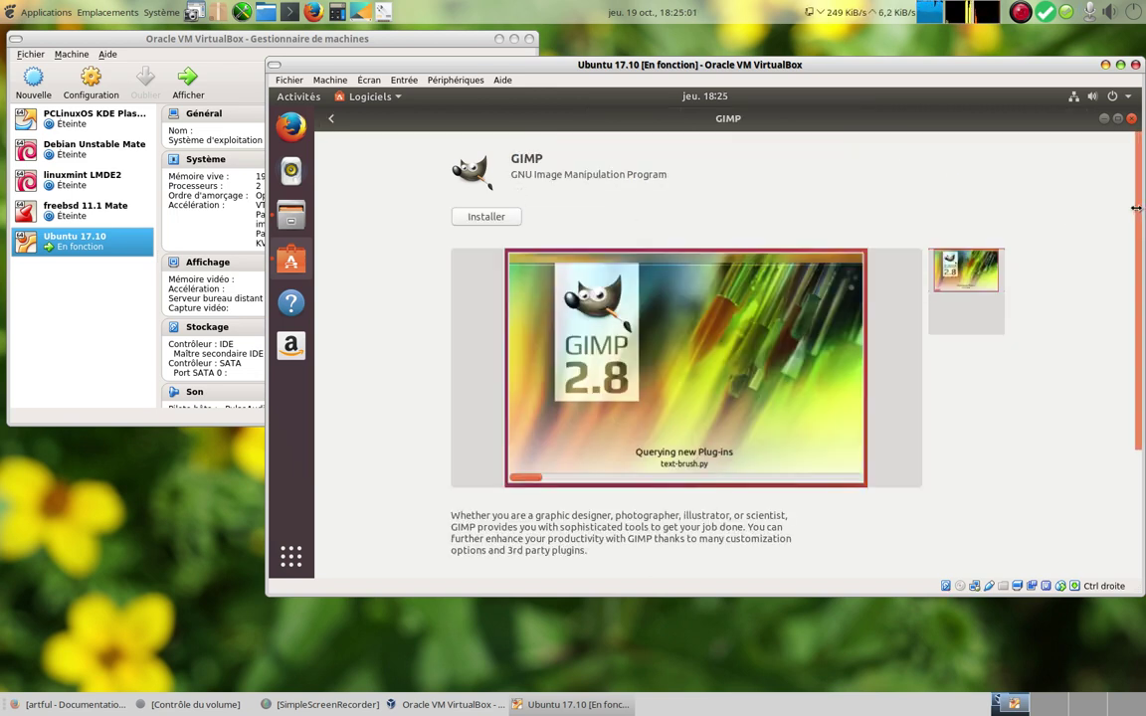
scroll(1143, 391, down, 3)
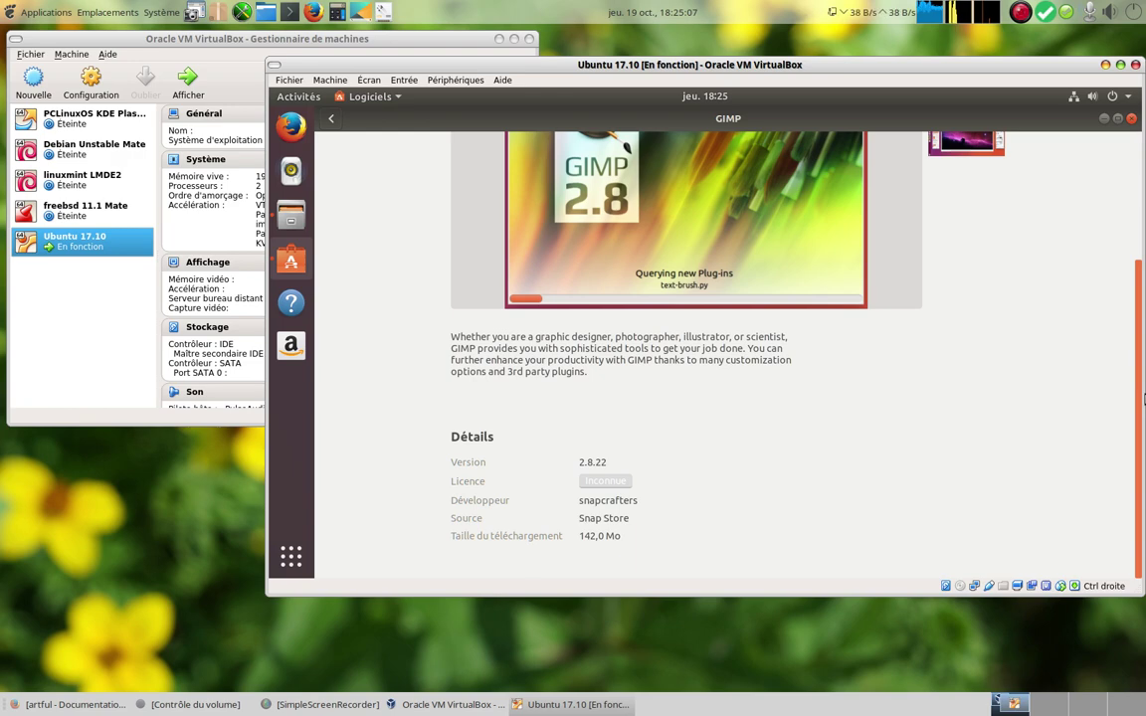
scroll(1143, 381, up, 3)
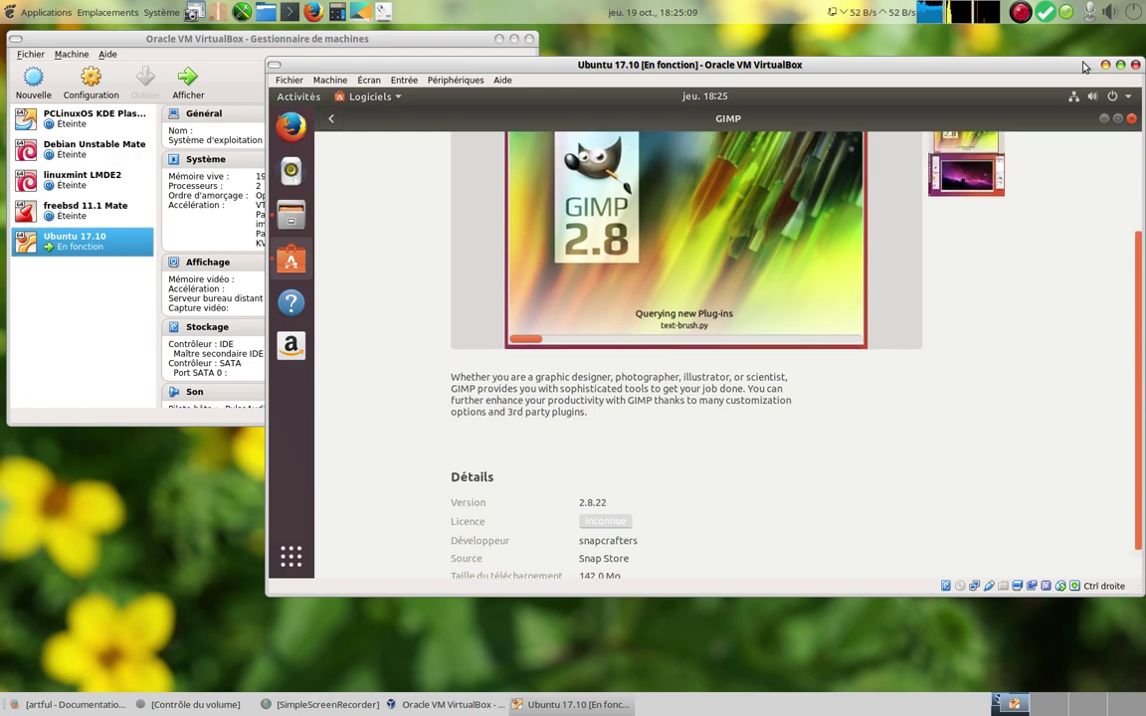
scroll(1143, 388, down, 4)
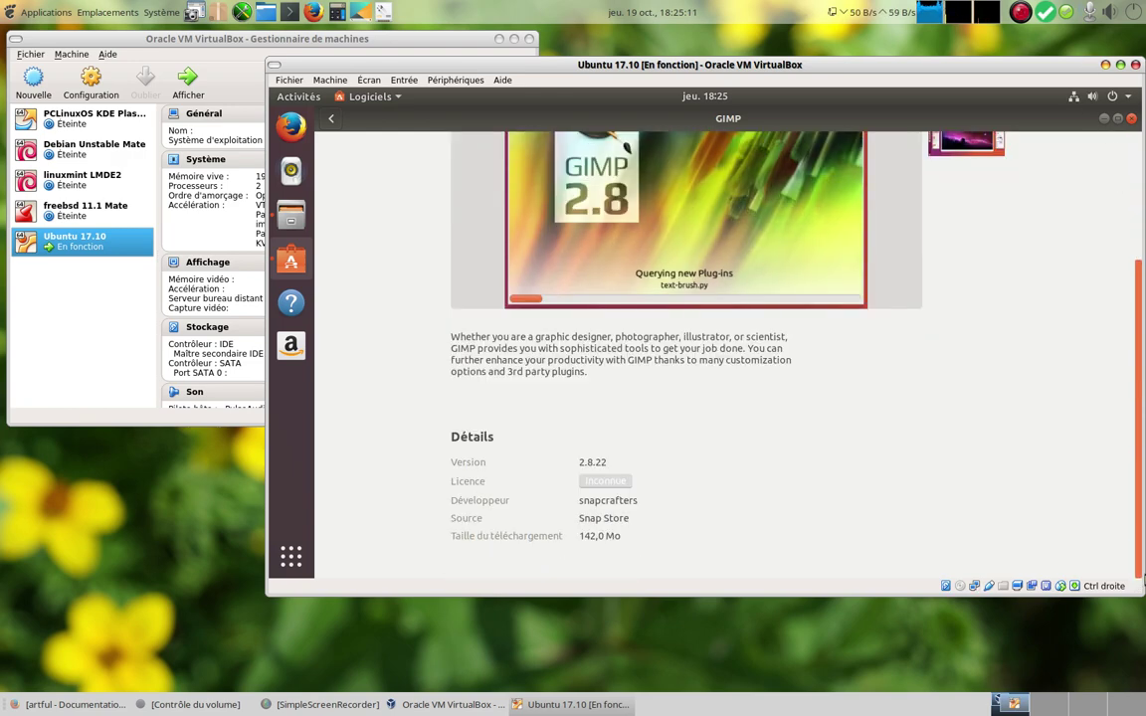
scroll(1143, 388, up, 3)
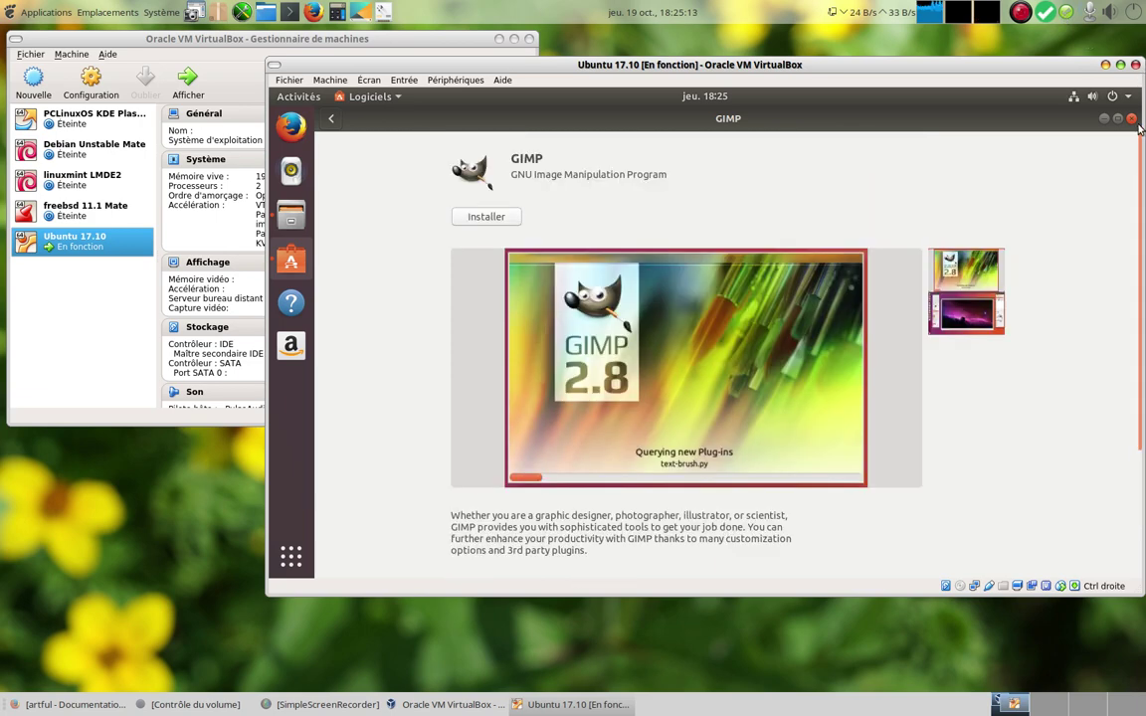
Step: Close Logiciels and compare the list and icon views of Dossier personnel in Fichiers, ending in icon view
click(1133, 121)
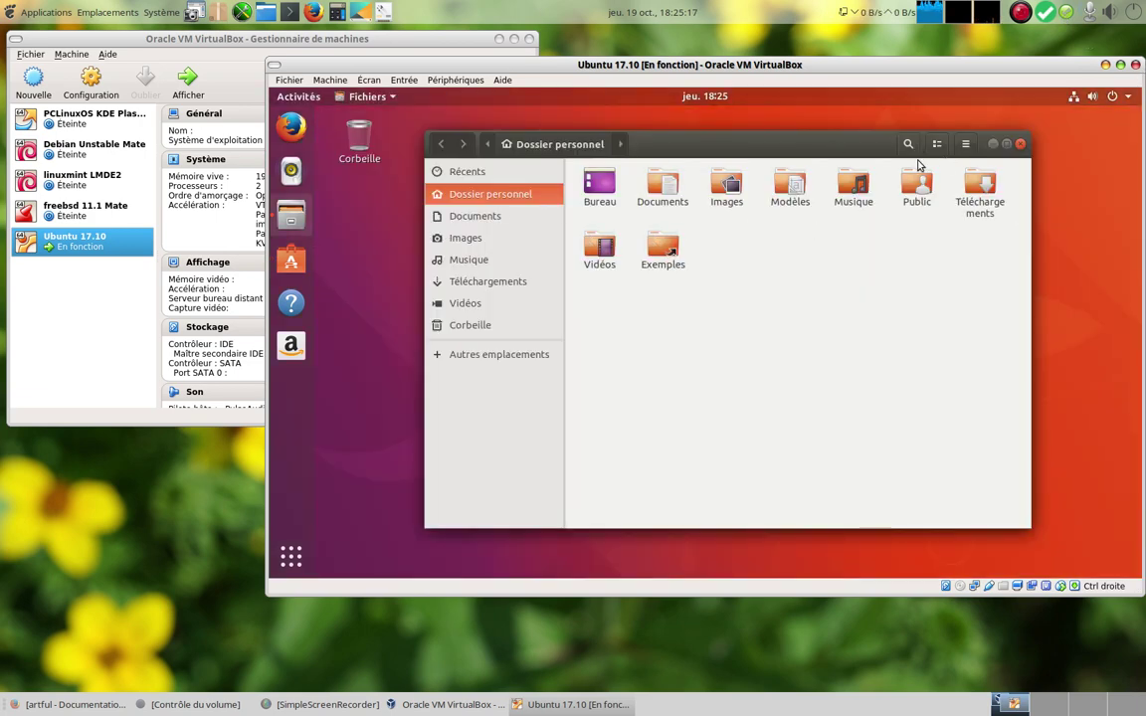
click(937, 145)
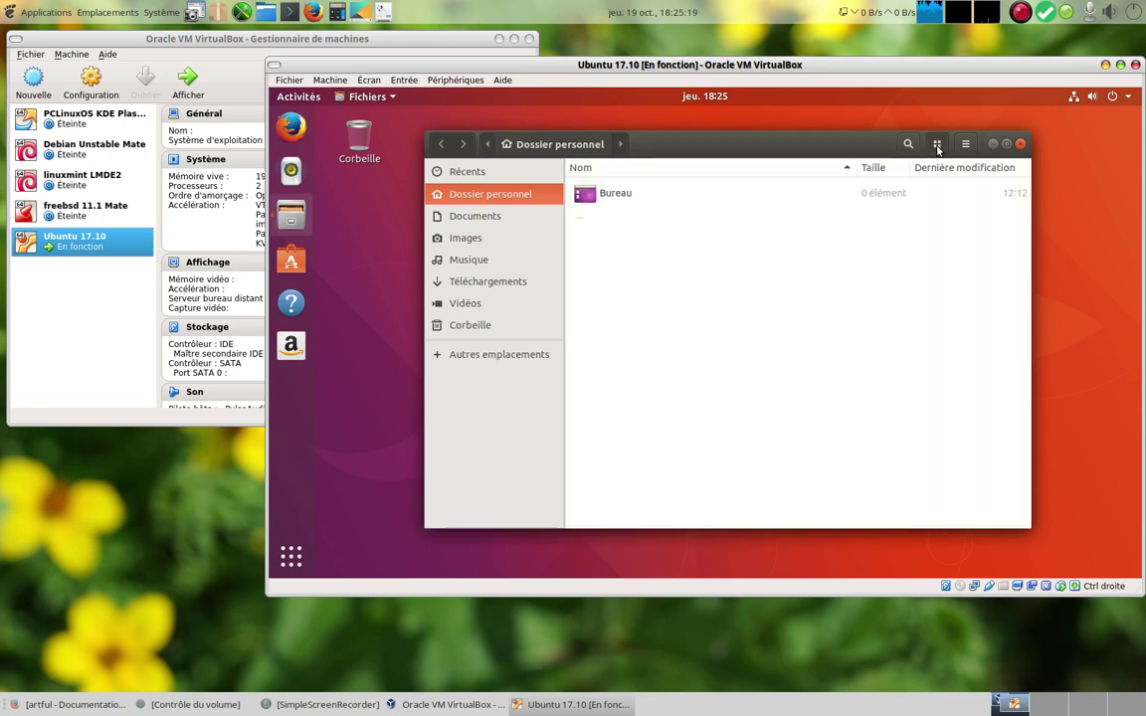
click(937, 145)
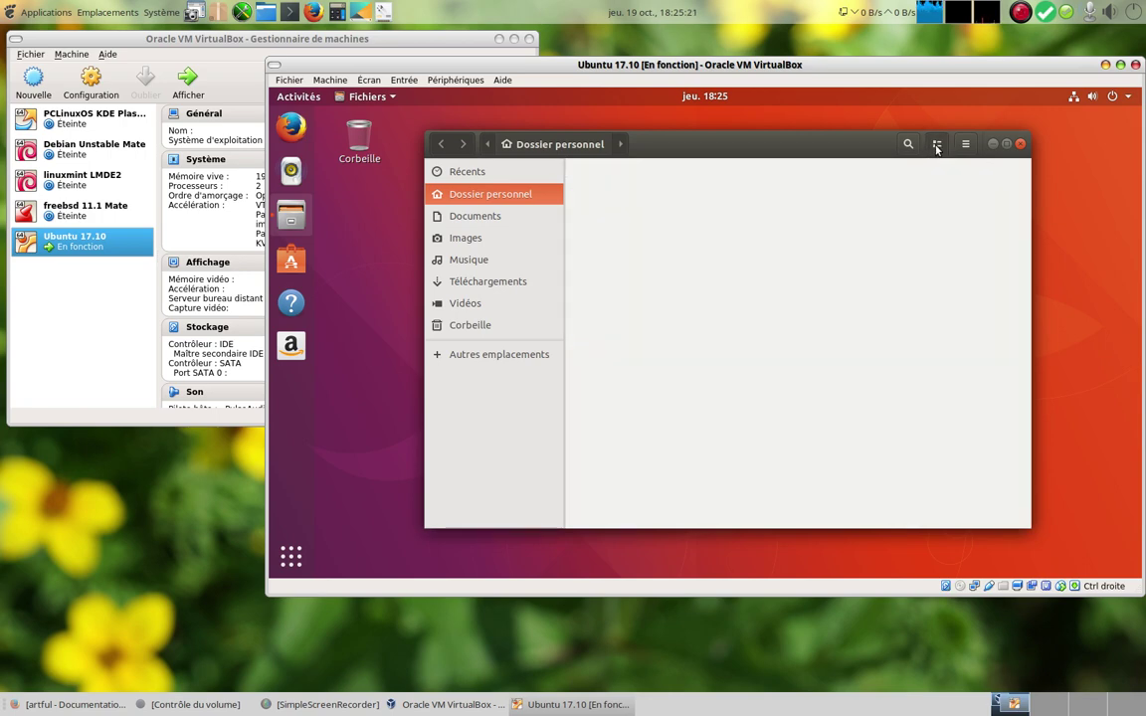
click(937, 146)
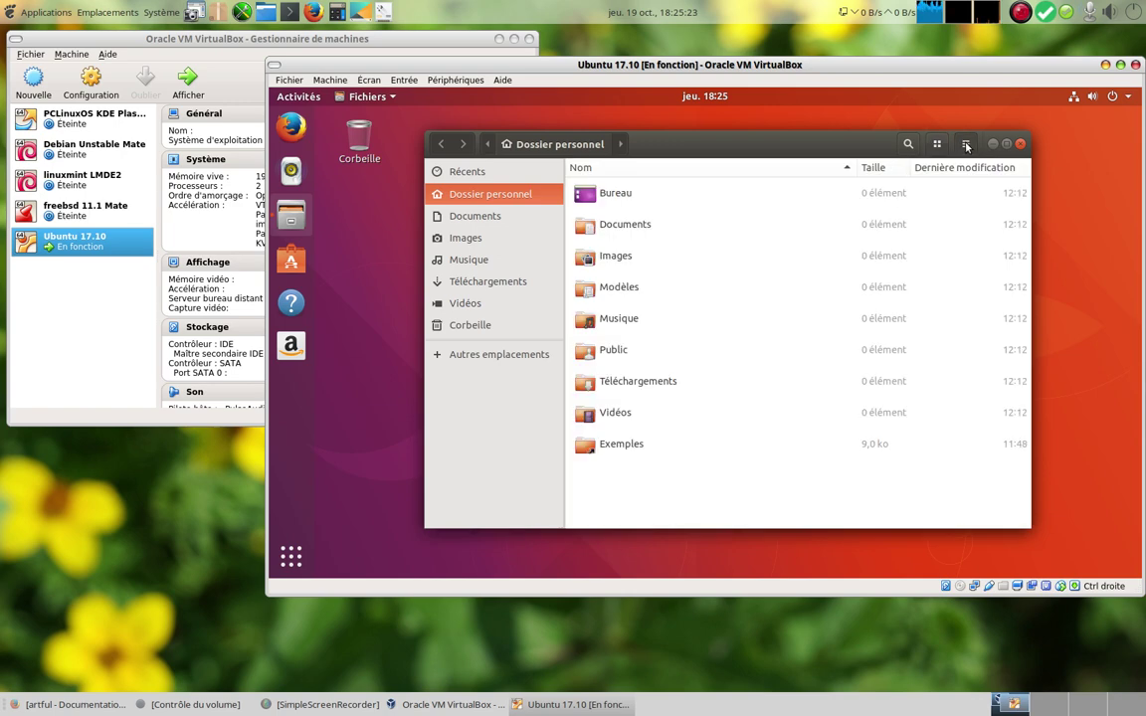
click(937, 146)
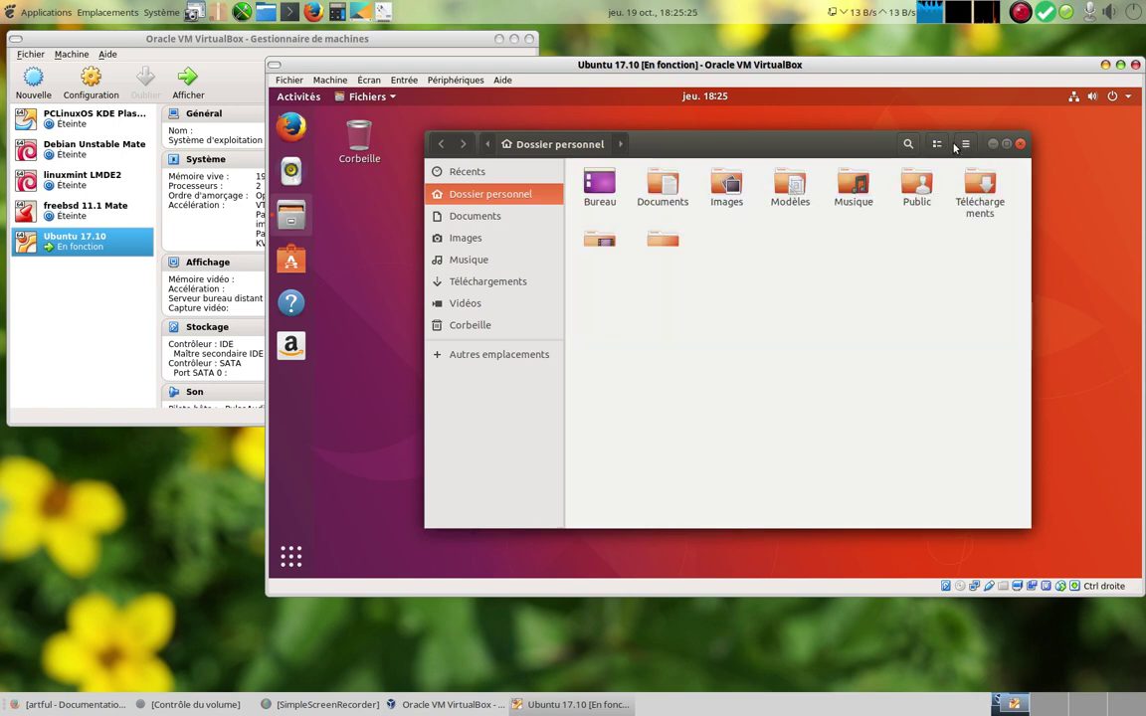
Step: Review the zoom, sorting and hidden-file options of Fichiers and close the file manager
click(965, 145)
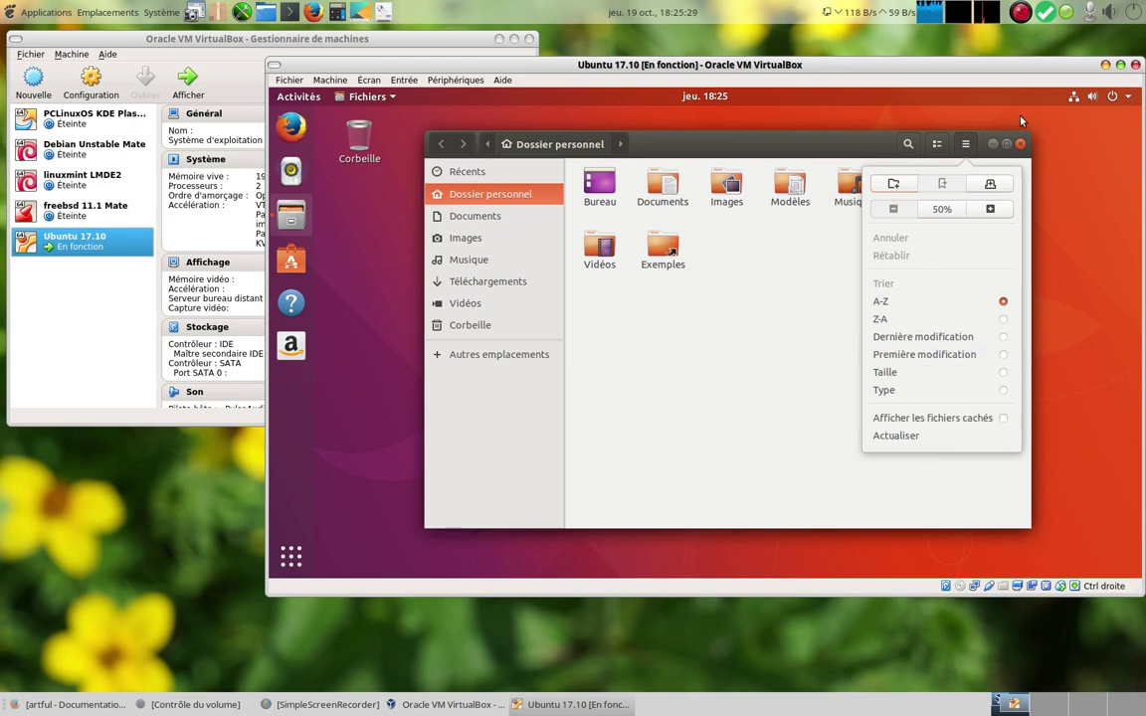
click(1020, 147)
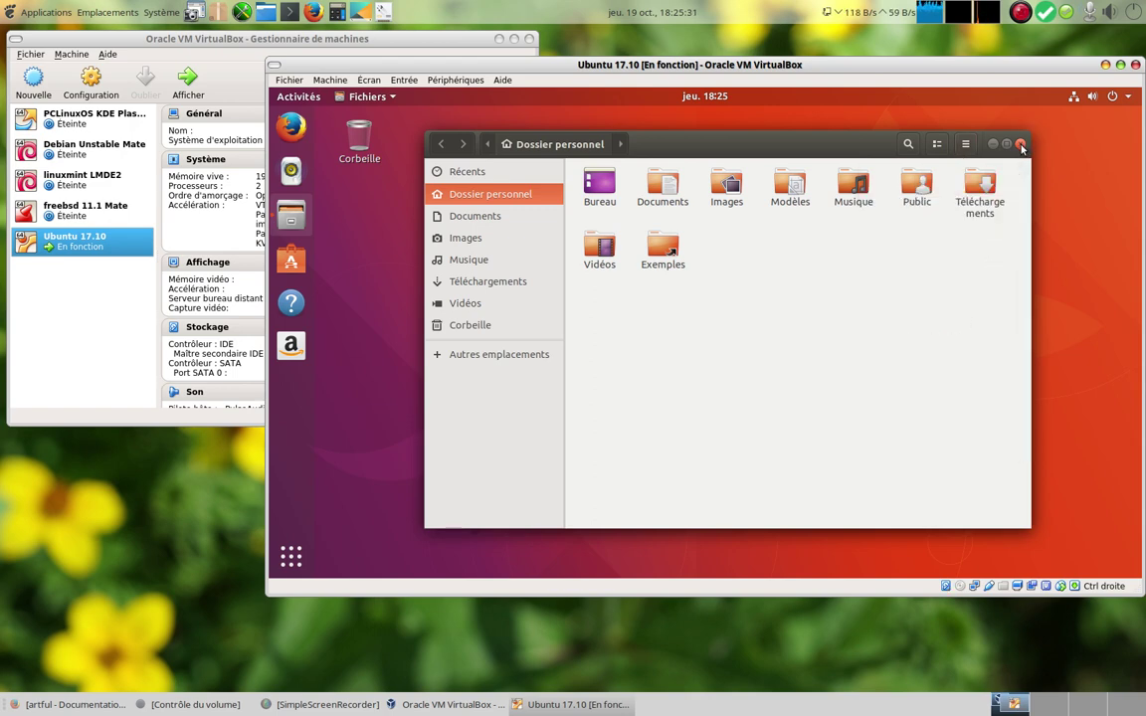
click(1019, 145)
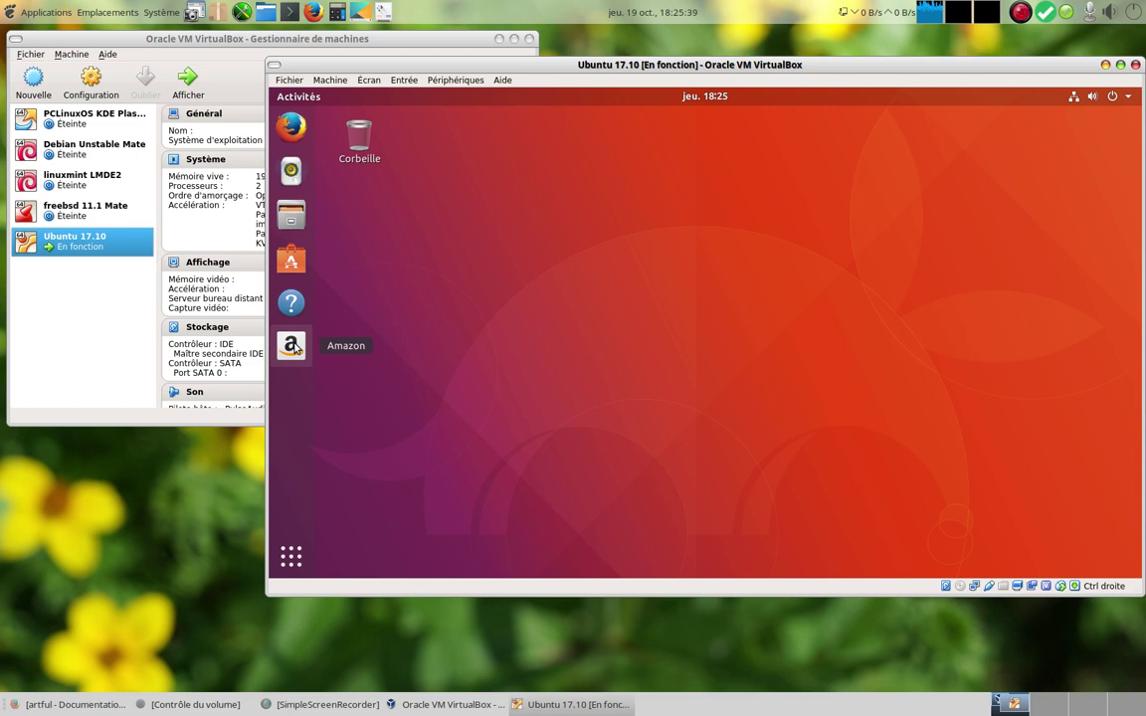
Step: Open Paramètres from the system menu and view the Bluetooth and Arrière-plan pages
click(1128, 96)
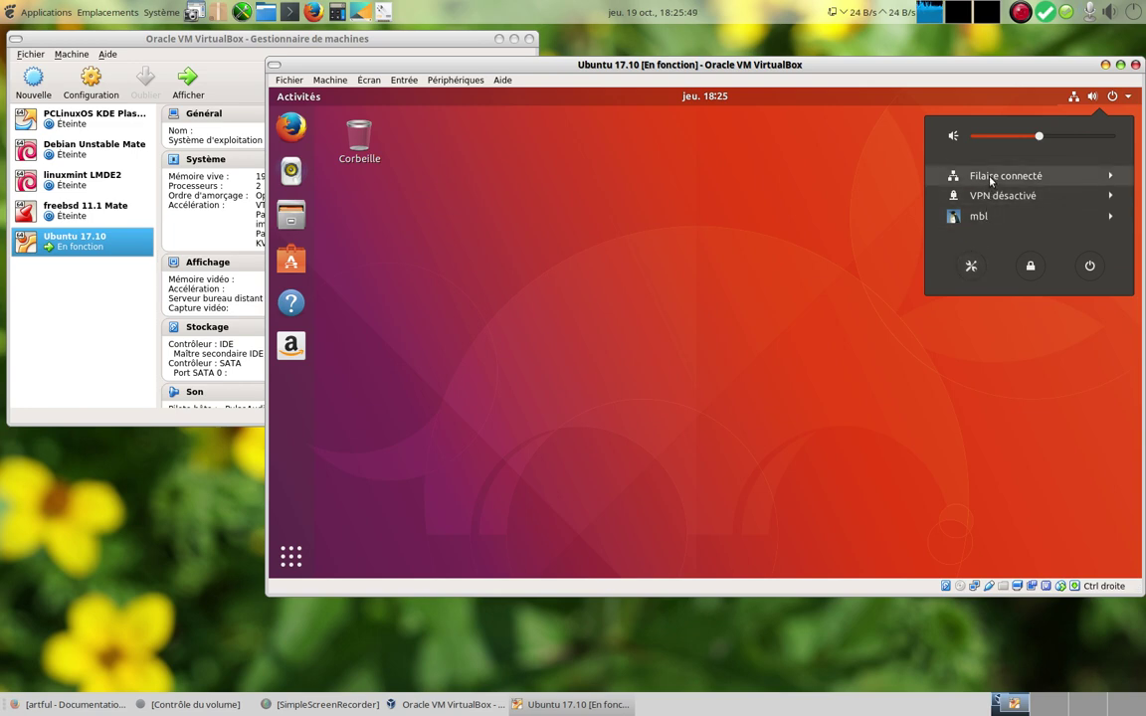
click(970, 266)
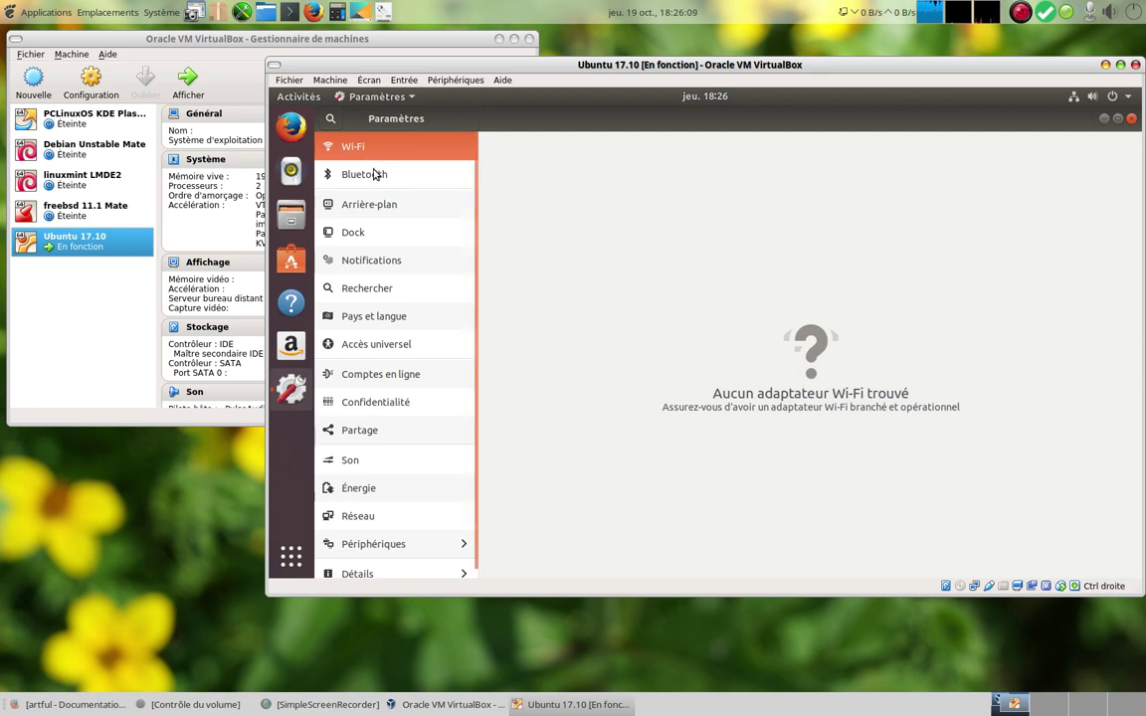
click(376, 174)
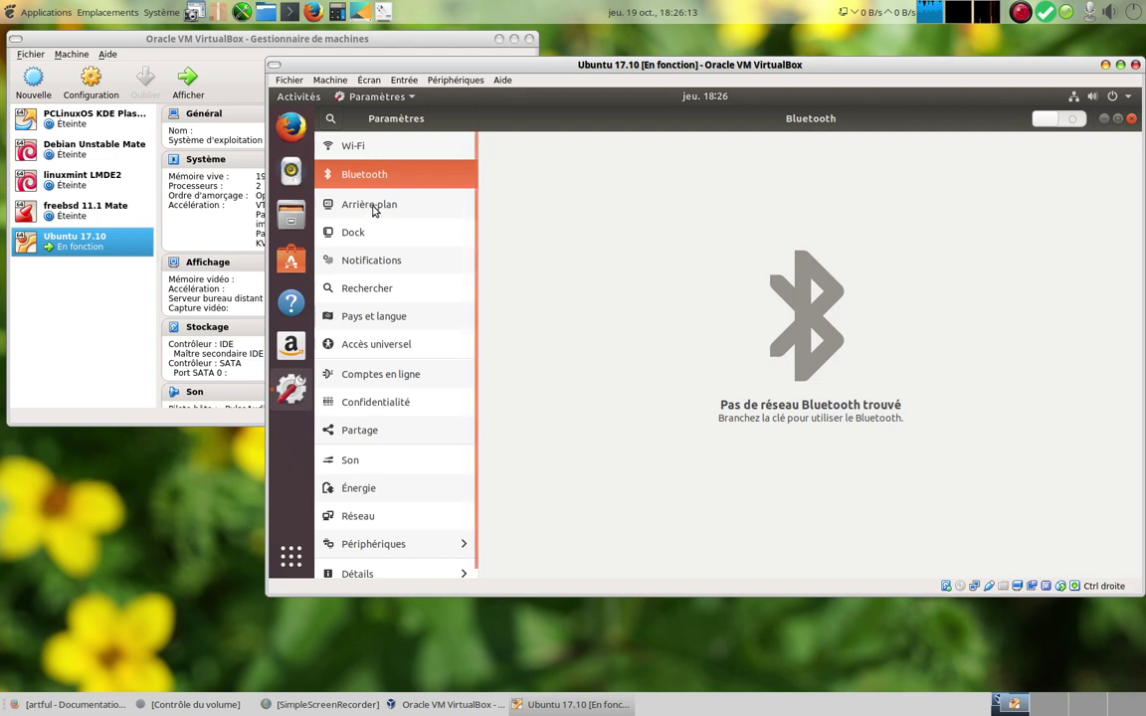
click(374, 206)
Step: Set the Dock's position on screen to Bas and switch it back to Gauche
click(374, 229)
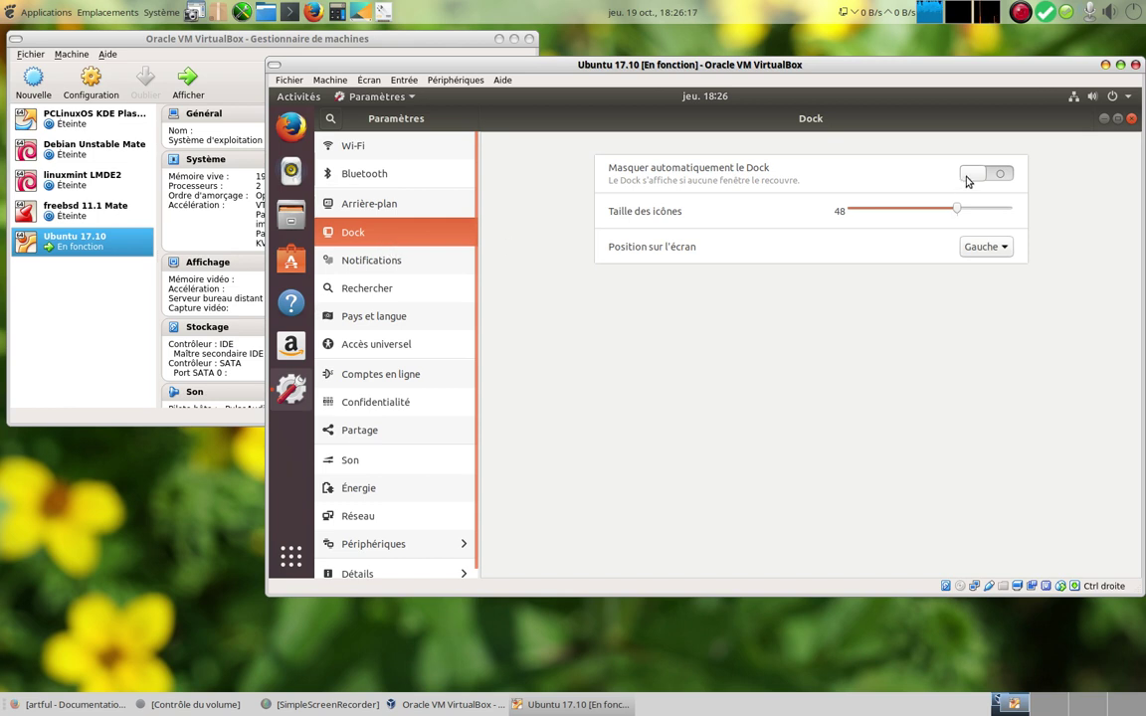
click(984, 248)
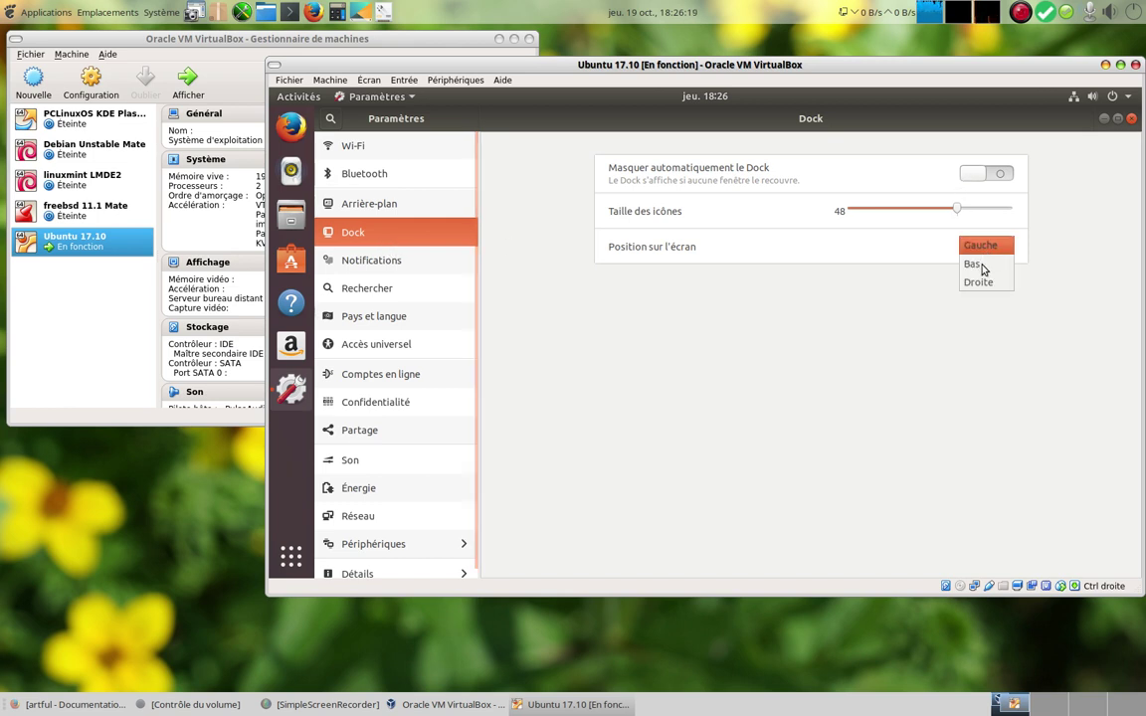
click(975, 265)
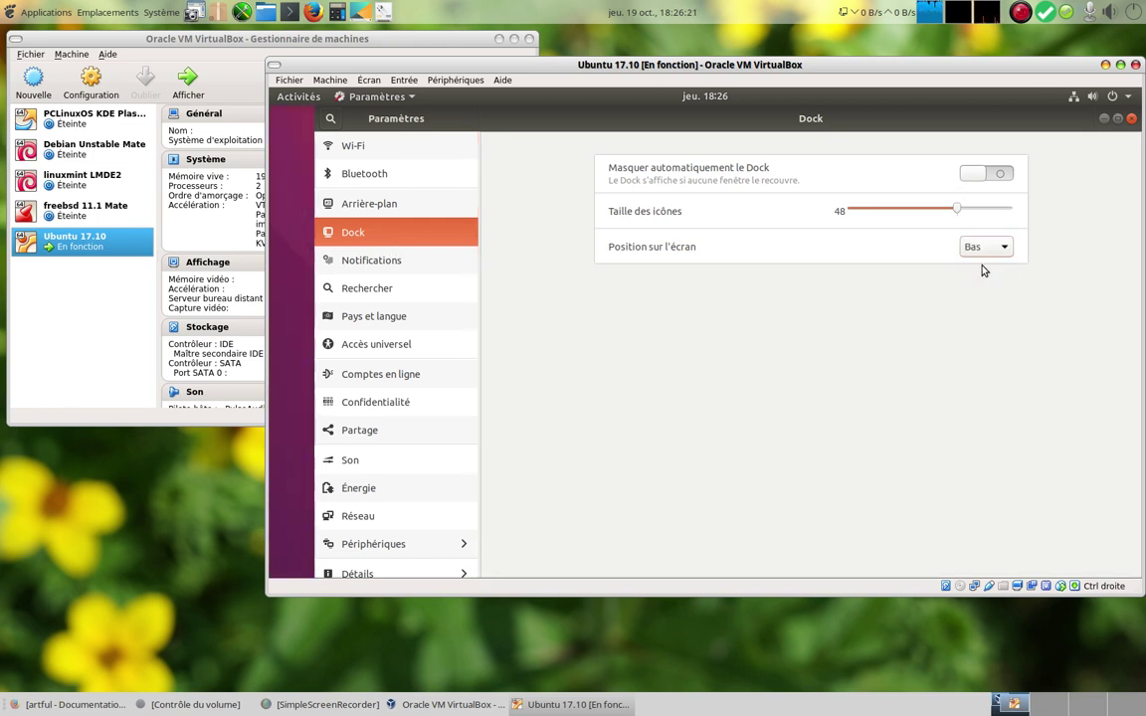
click(975, 248)
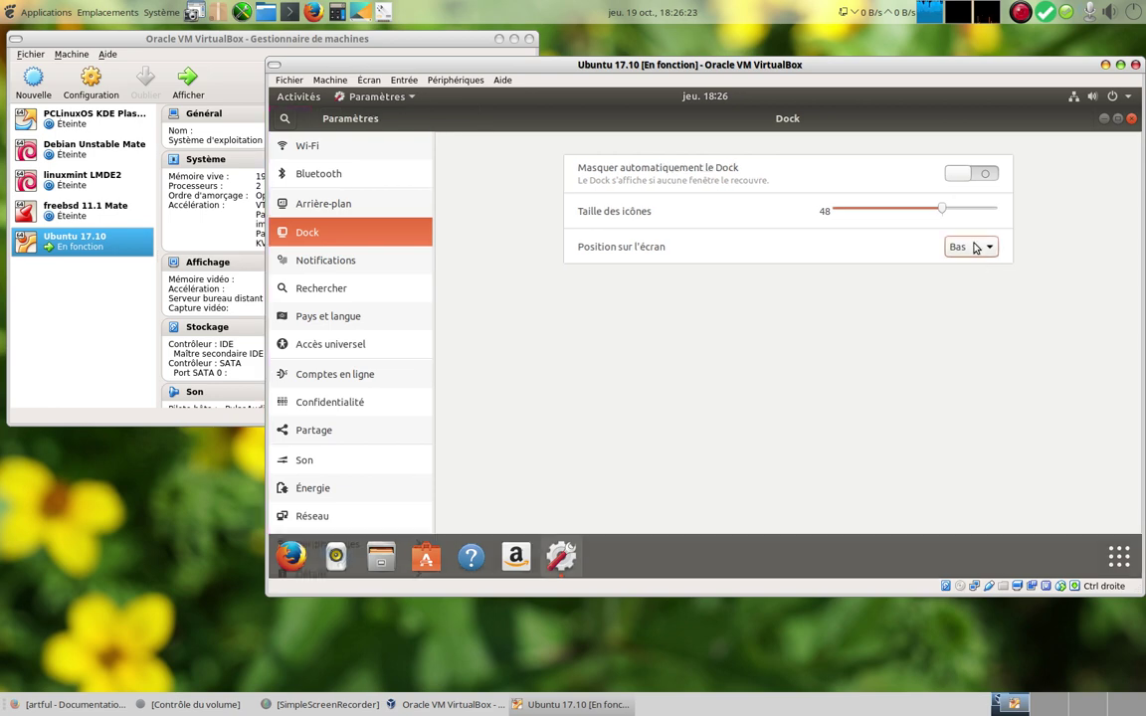
click(970, 236)
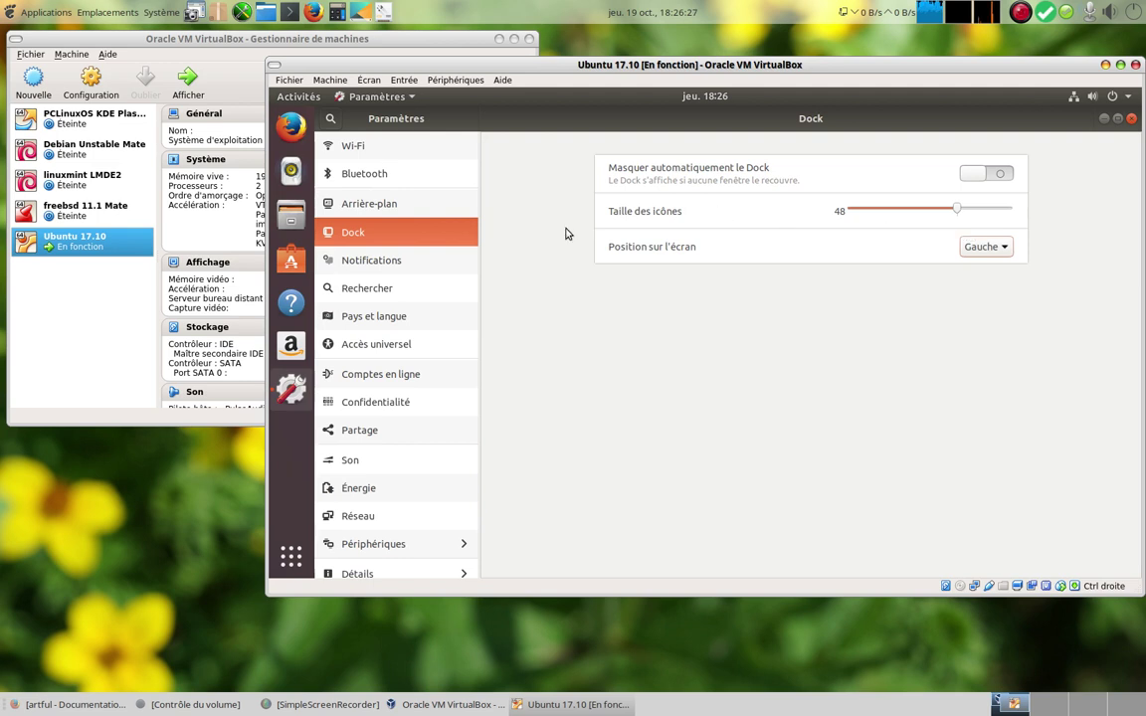
Step: Review the Notifications, Rechercher and Pays et langue settings pages
click(393, 267)
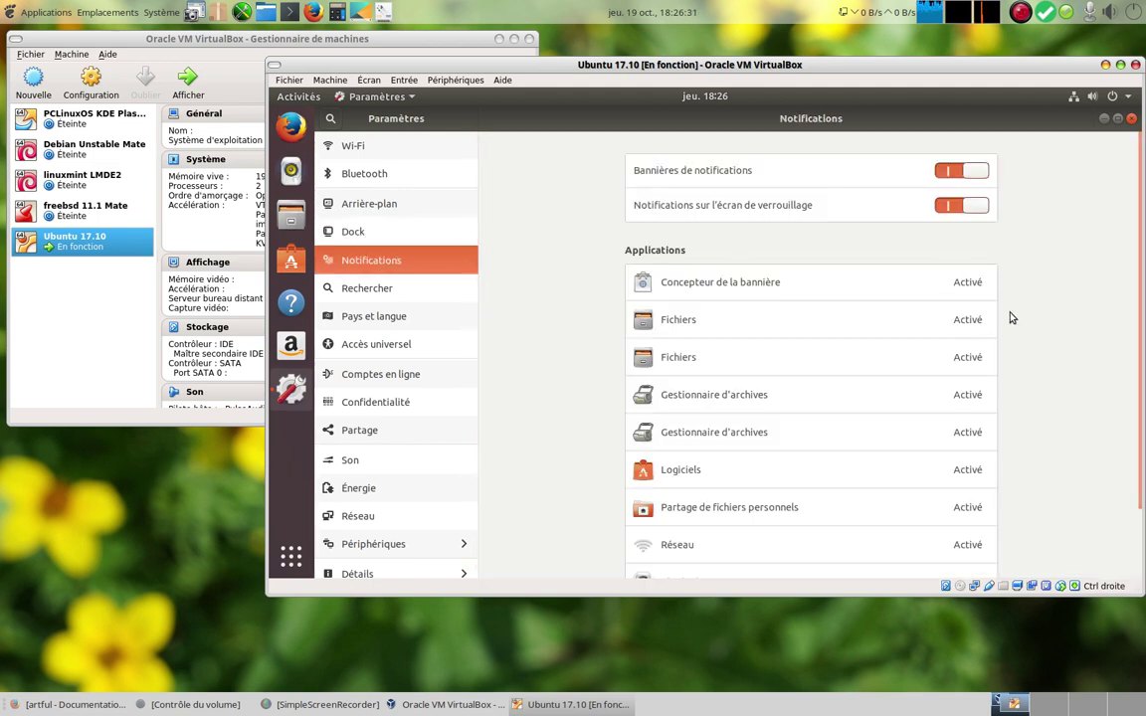
scroll(1020, 363, down, 2)
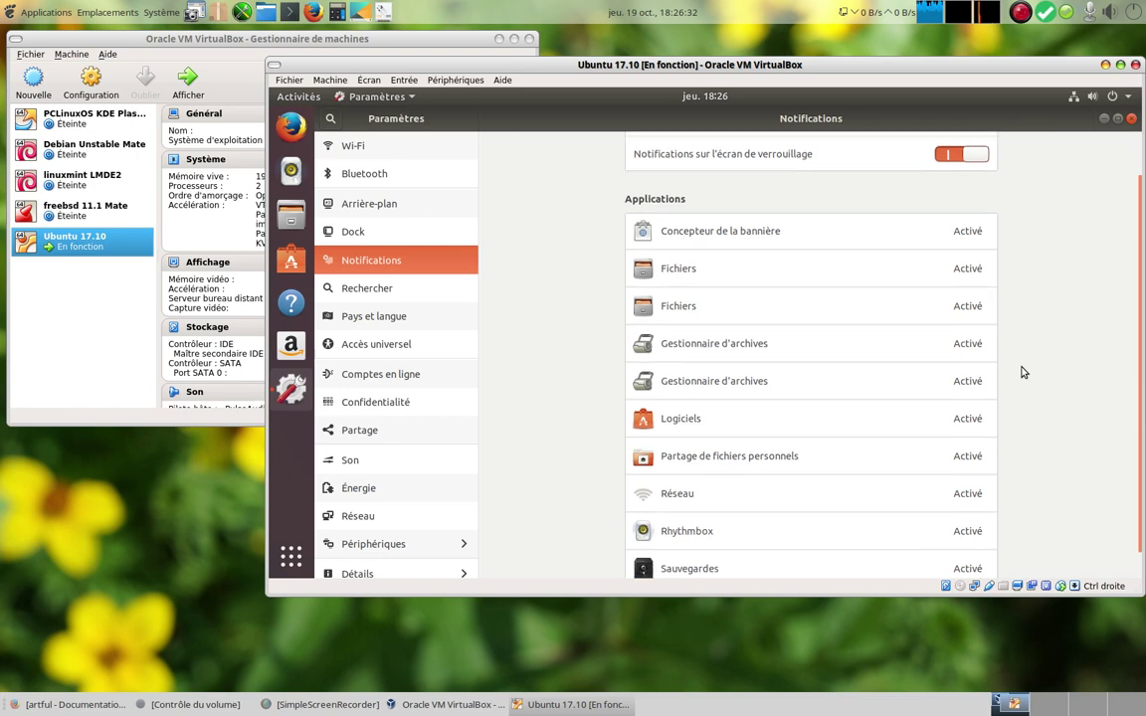
click(361, 296)
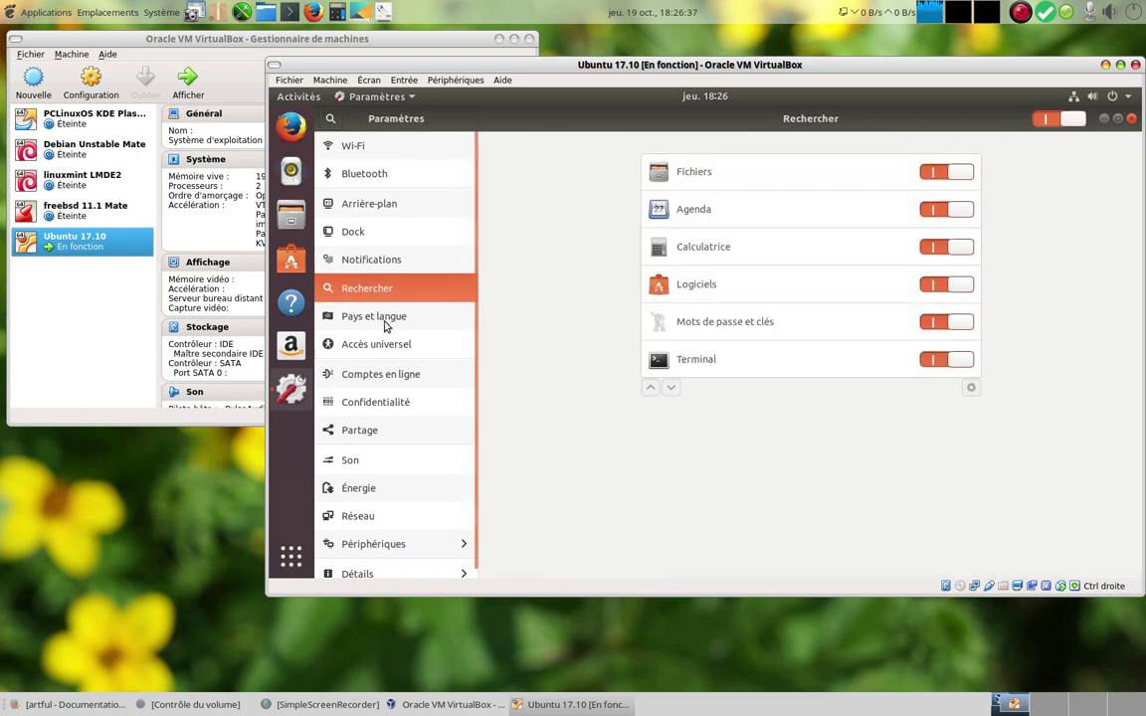
click(385, 323)
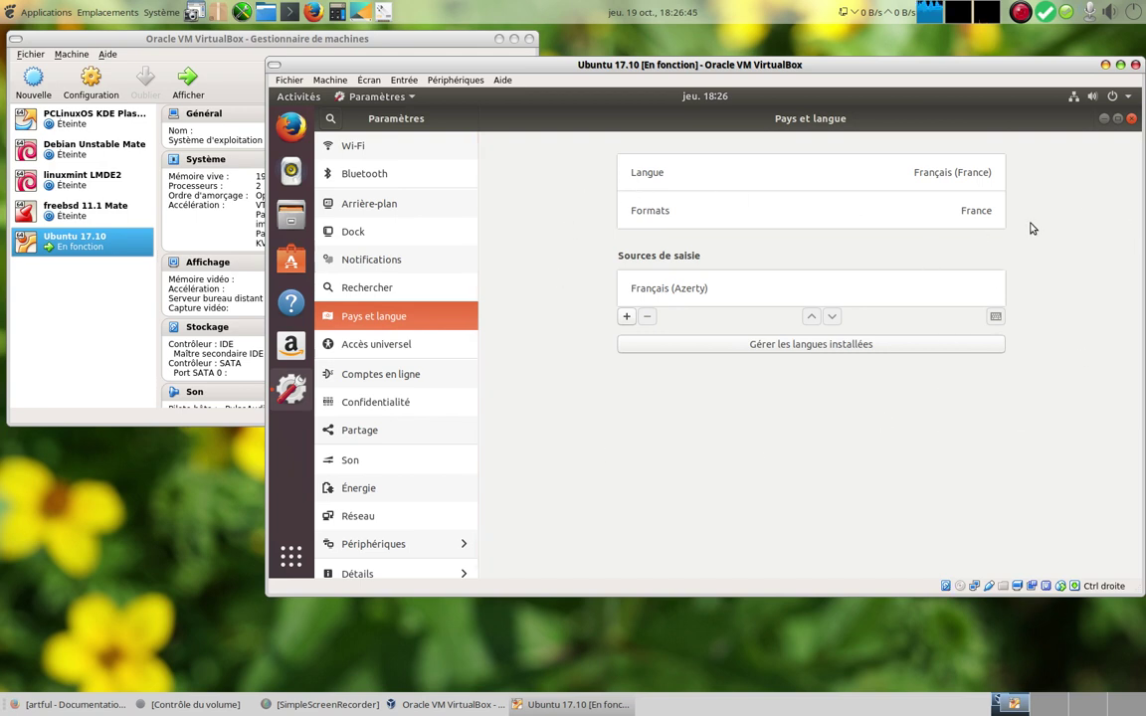
Step: Review the Accès universel, Comptes en ligne, Confidentialité and Partage settings pages
click(358, 344)
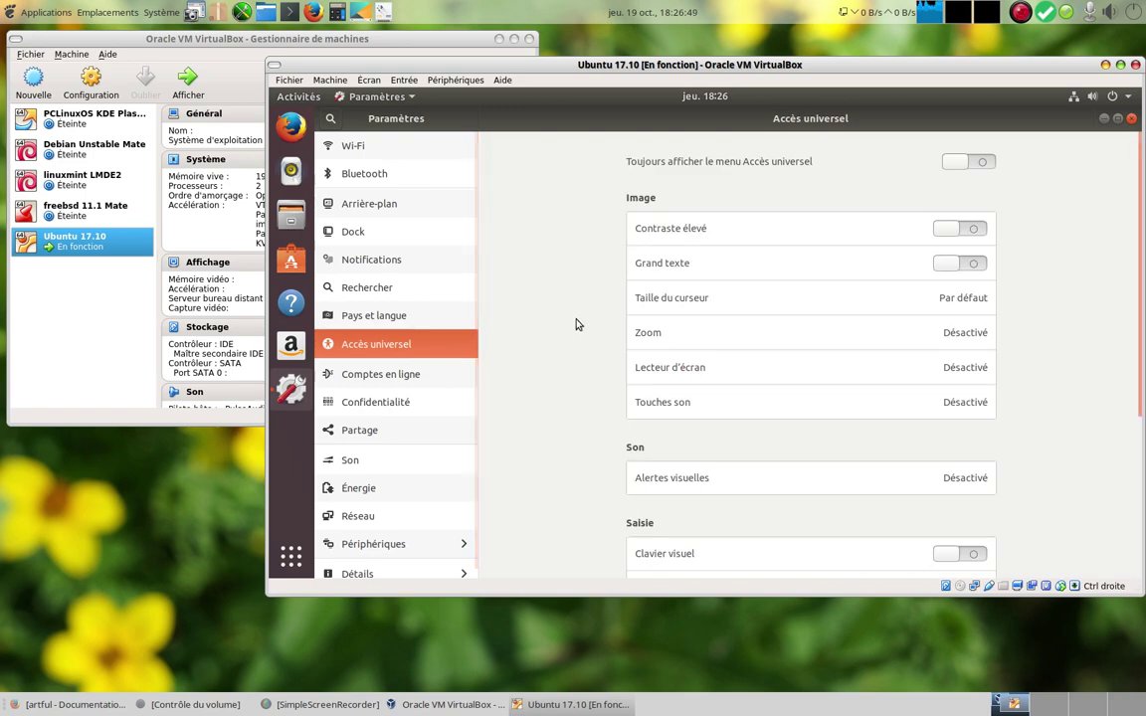
scroll(573, 344, down, 5)
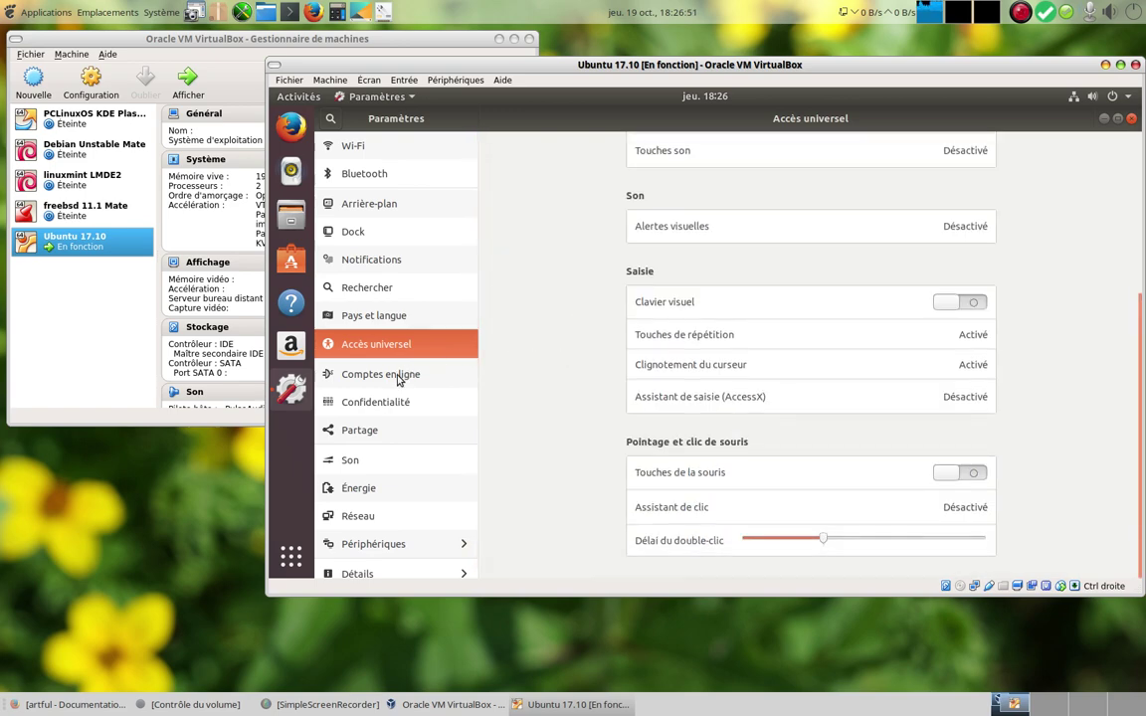
click(398, 376)
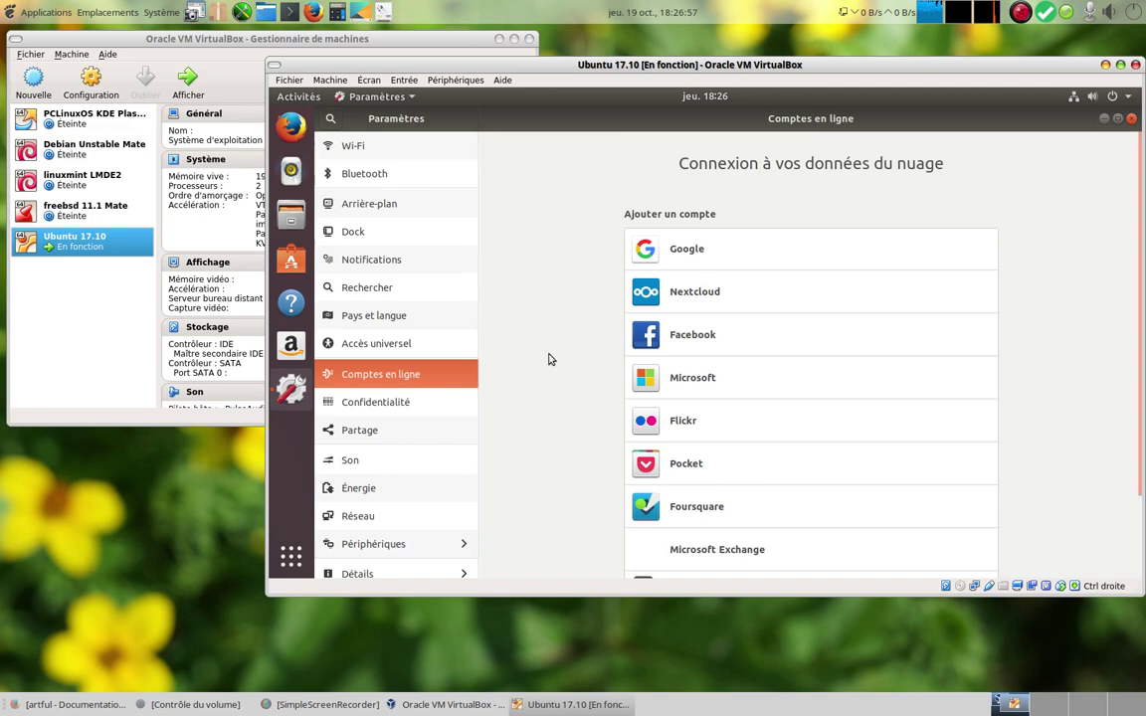
scroll(554, 418, down, 2)
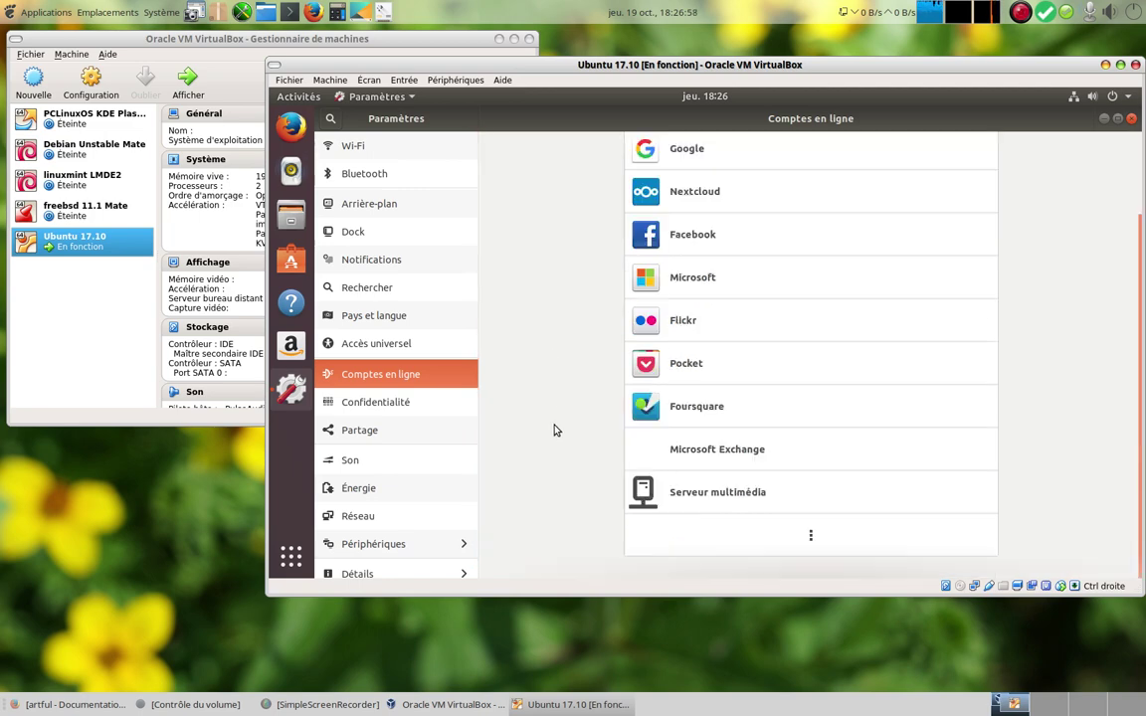
click(393, 402)
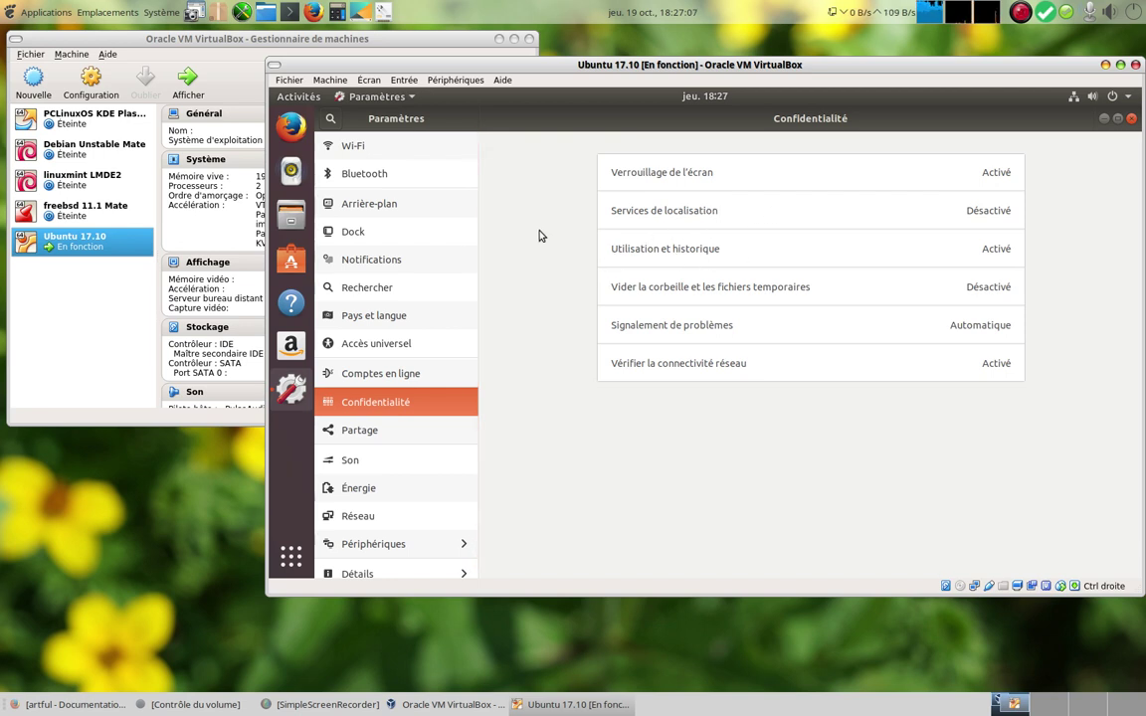
click(345, 434)
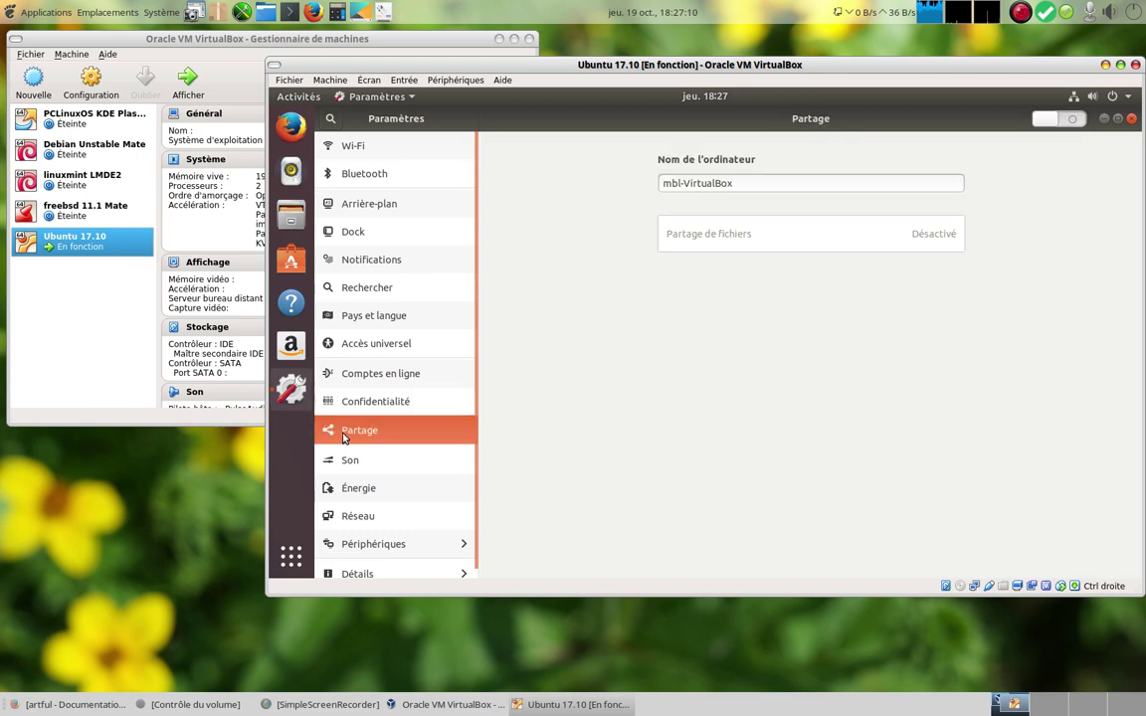
Step: Examine the Sortie, Entrée, Effets sonores and Applications sections of the Son settings
click(373, 471)
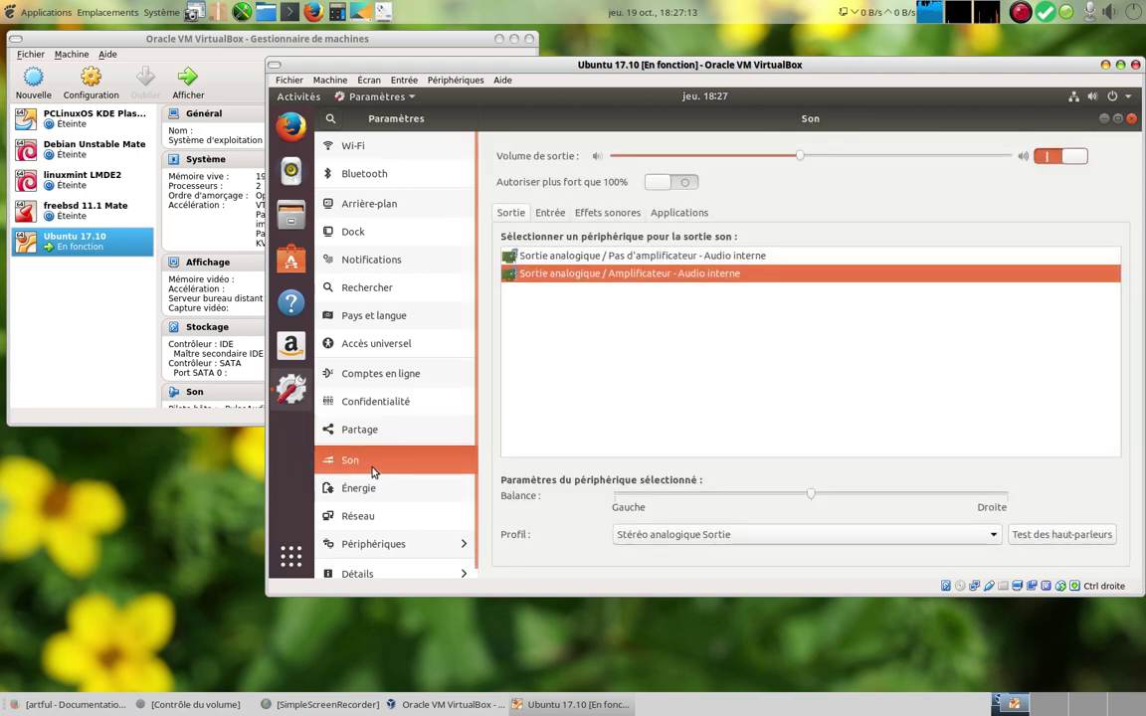
click(545, 221)
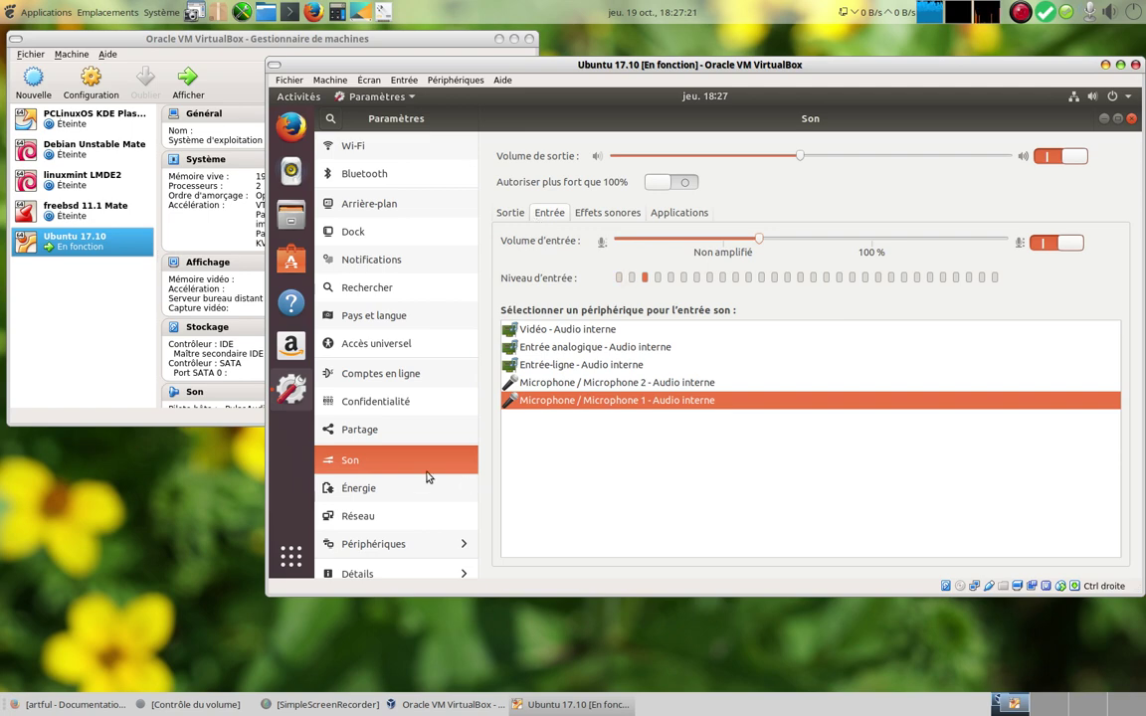
click(350, 492)
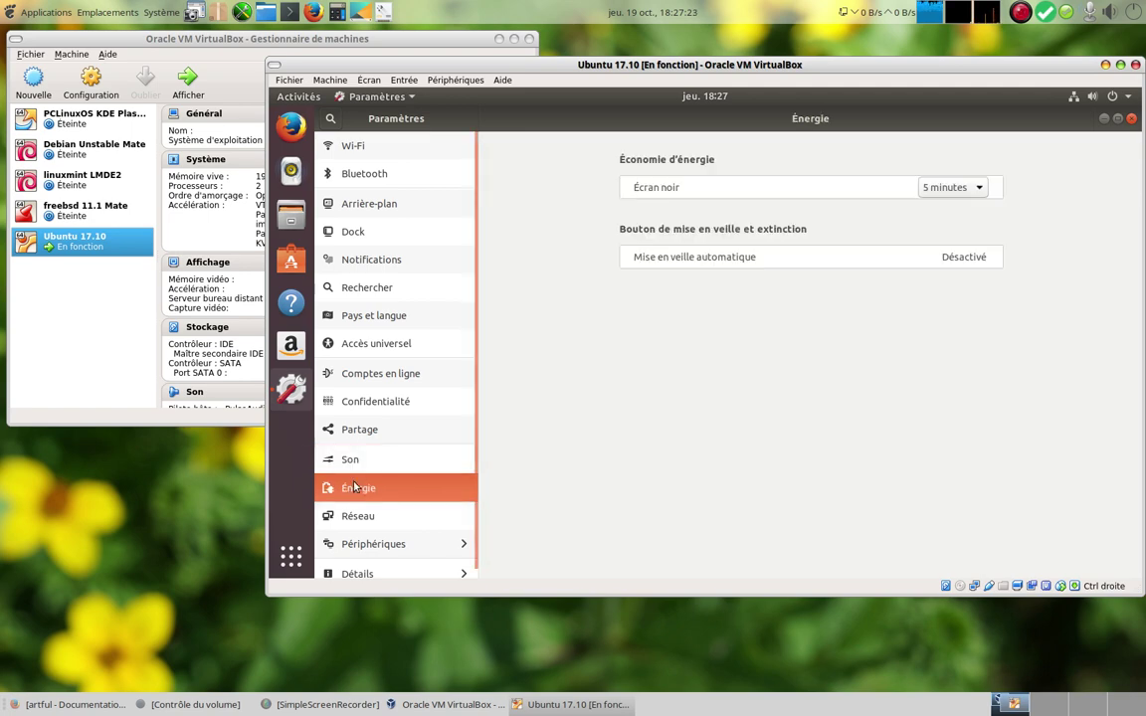
click(354, 462)
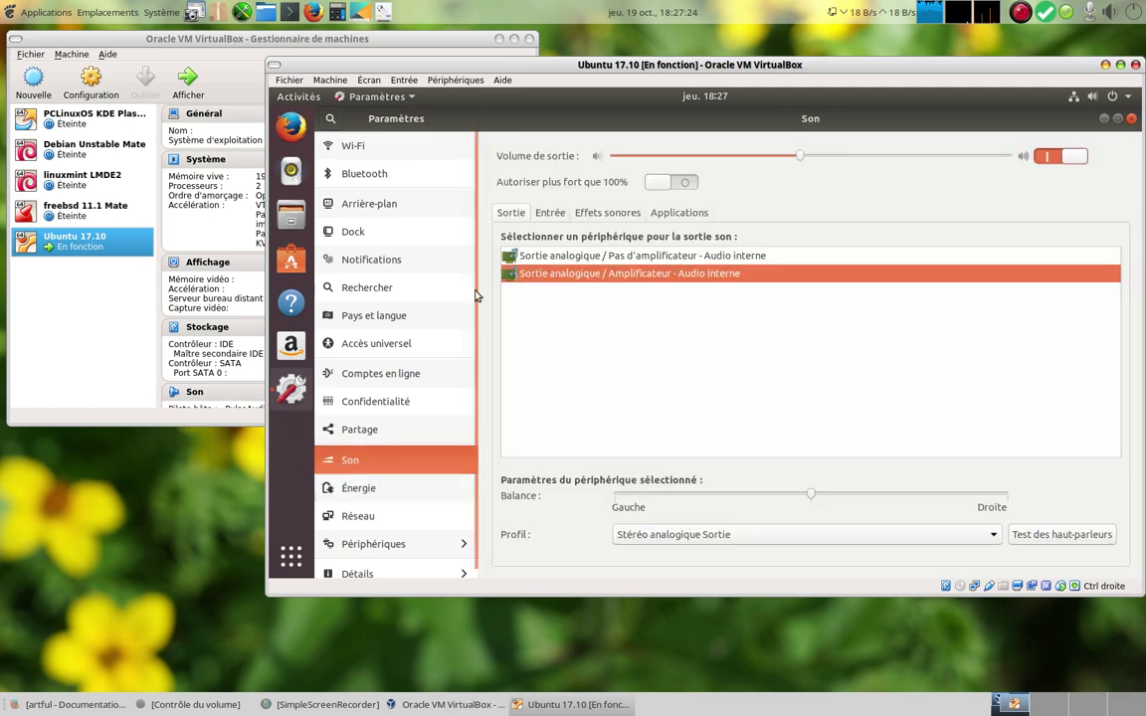
click(550, 213)
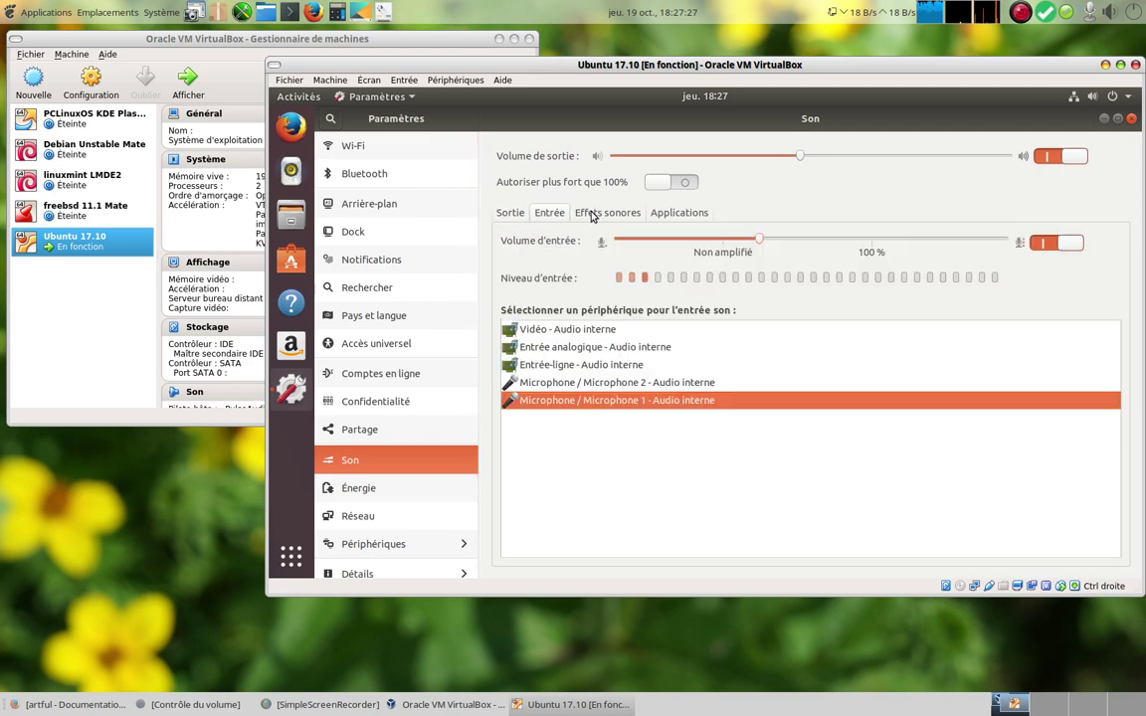
click(592, 213)
click(685, 214)
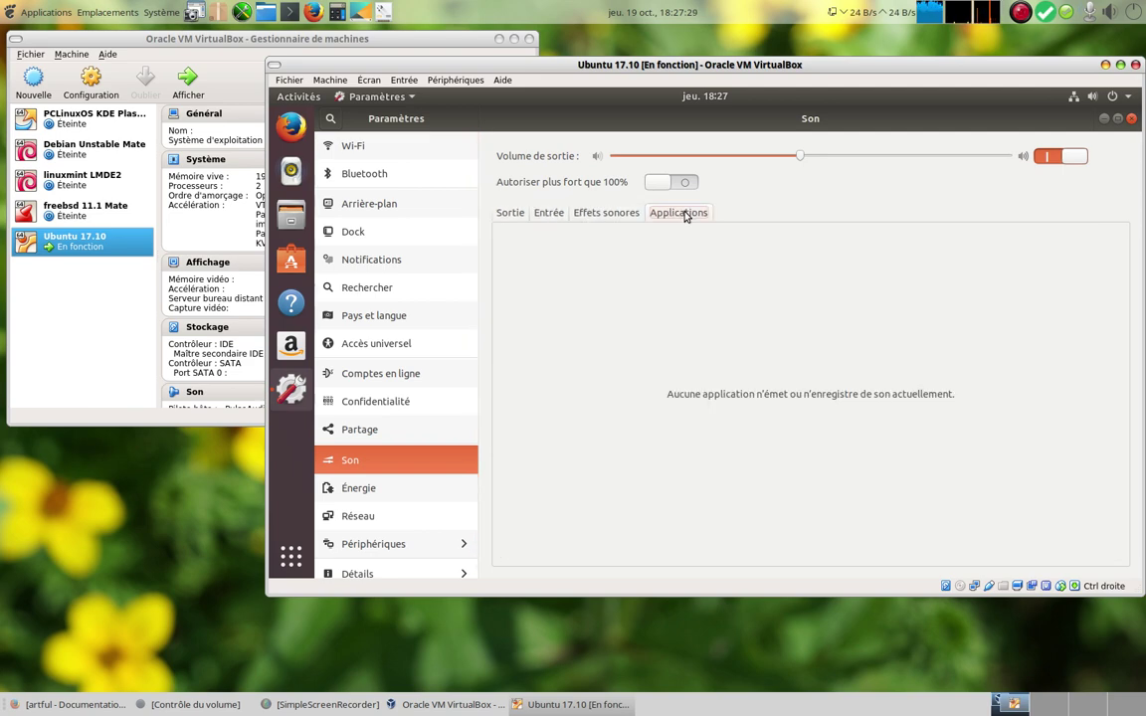
Step: Review the Énergie and Réseau settings pages and display the network entries in the system menu
click(365, 491)
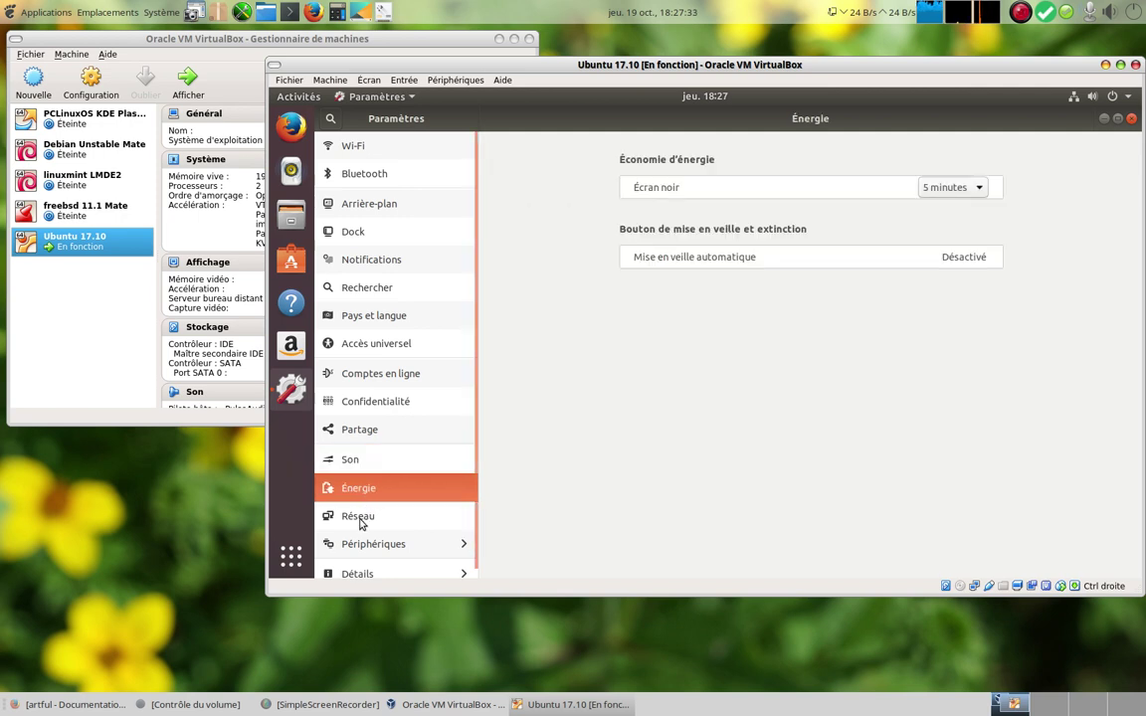
click(358, 516)
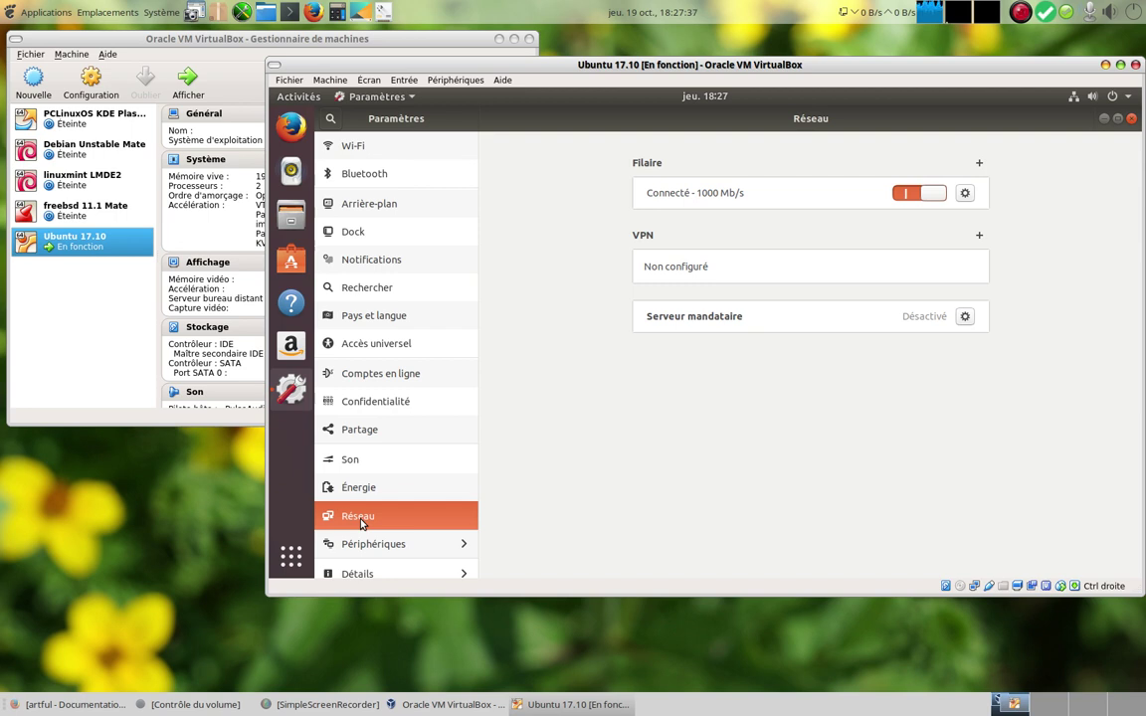
click(1073, 98)
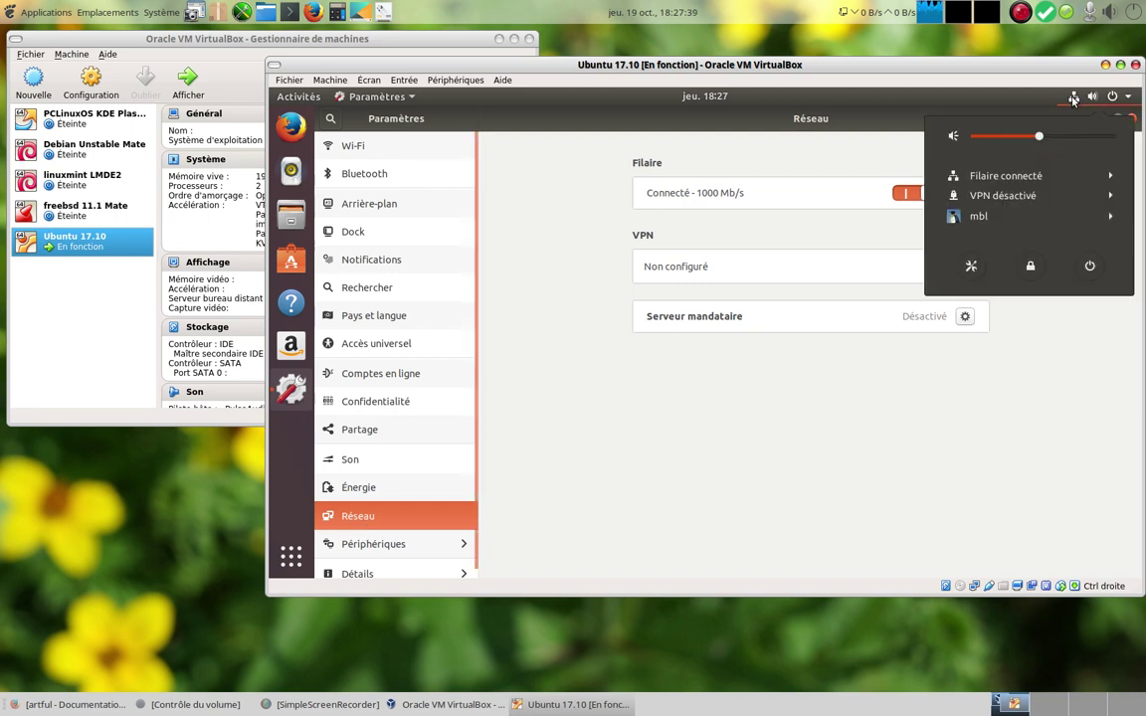
Step: Show the Filaire connecté options in the system menu, close it, and open the Périphériques settings on the Imprimantes page
click(1052, 178)
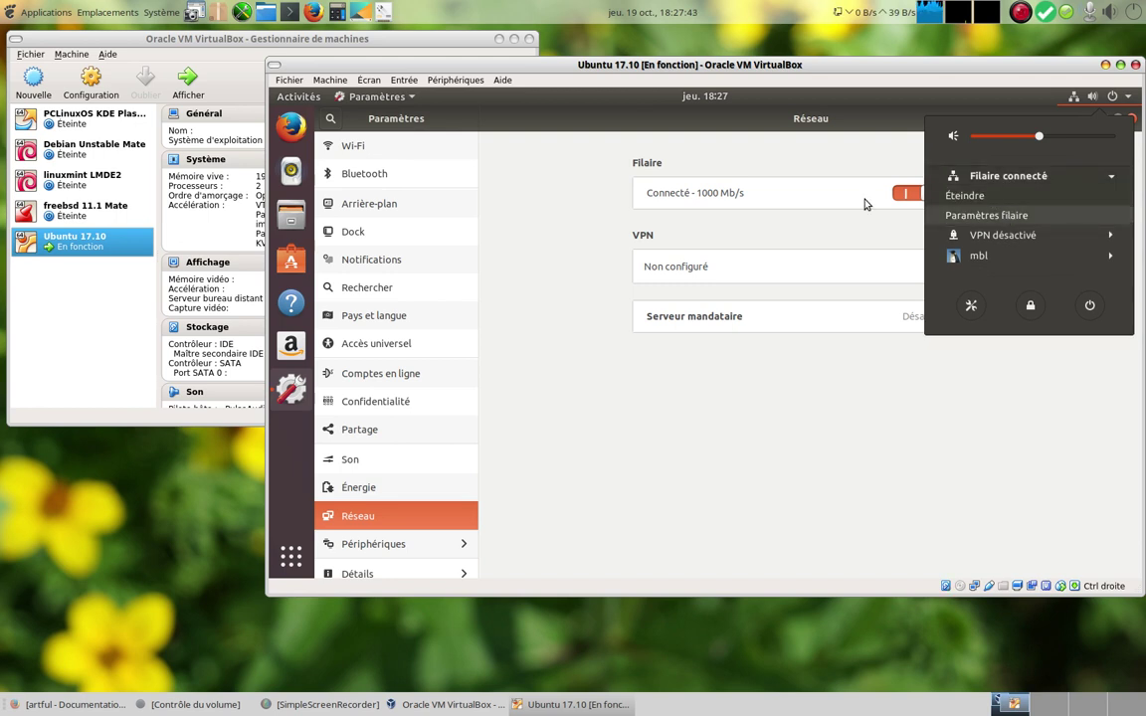
click(898, 116)
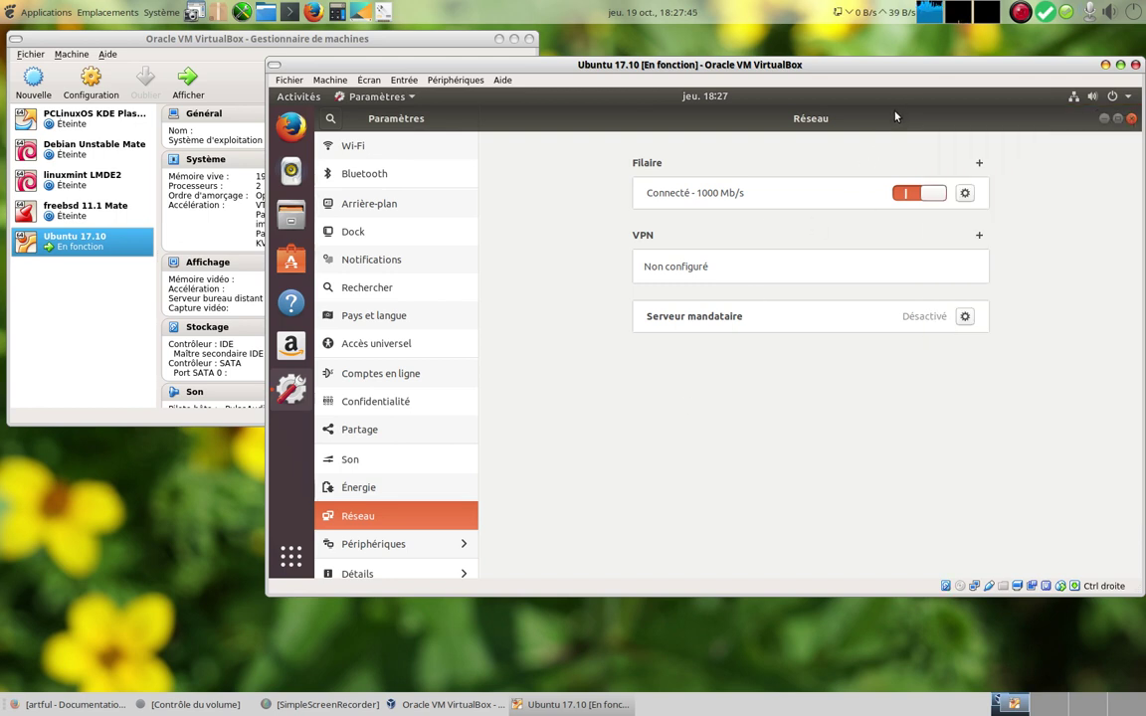
click(391, 546)
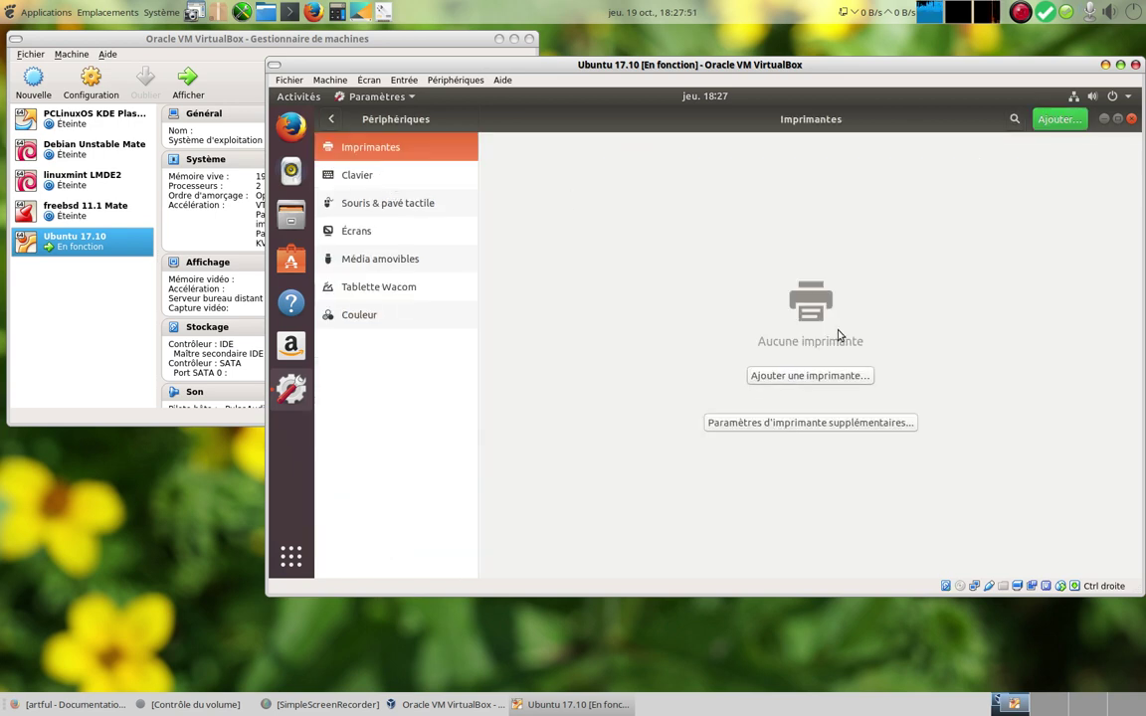
Step: Browse the full list of keyboard shortcuts in Clavier and view the Souris & pavé tactile page
click(354, 184)
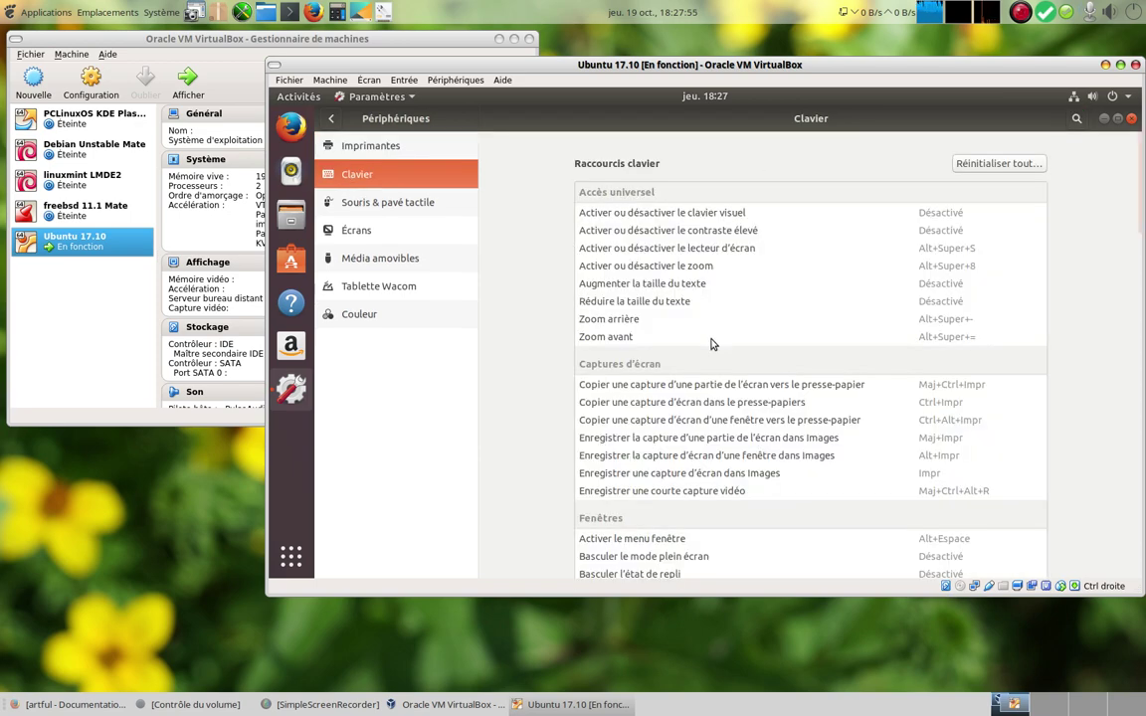
scroll(746, 407, down, 2)
scroll(746, 408, down, 15)
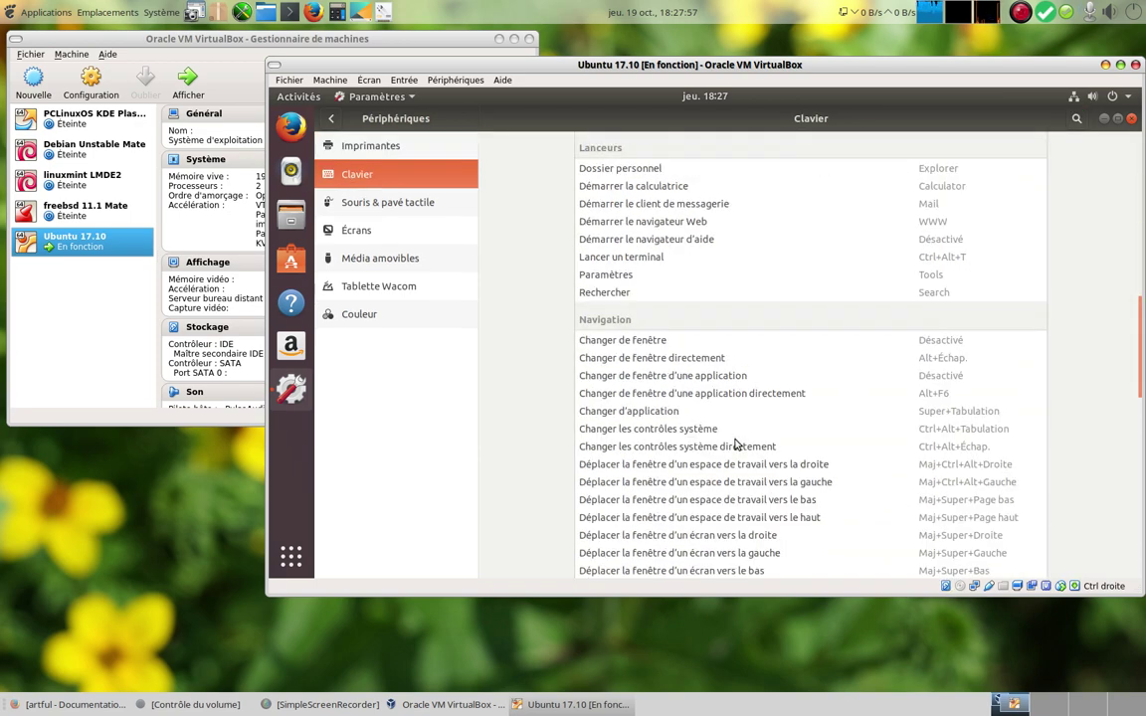
scroll(681, 413, down, 5)
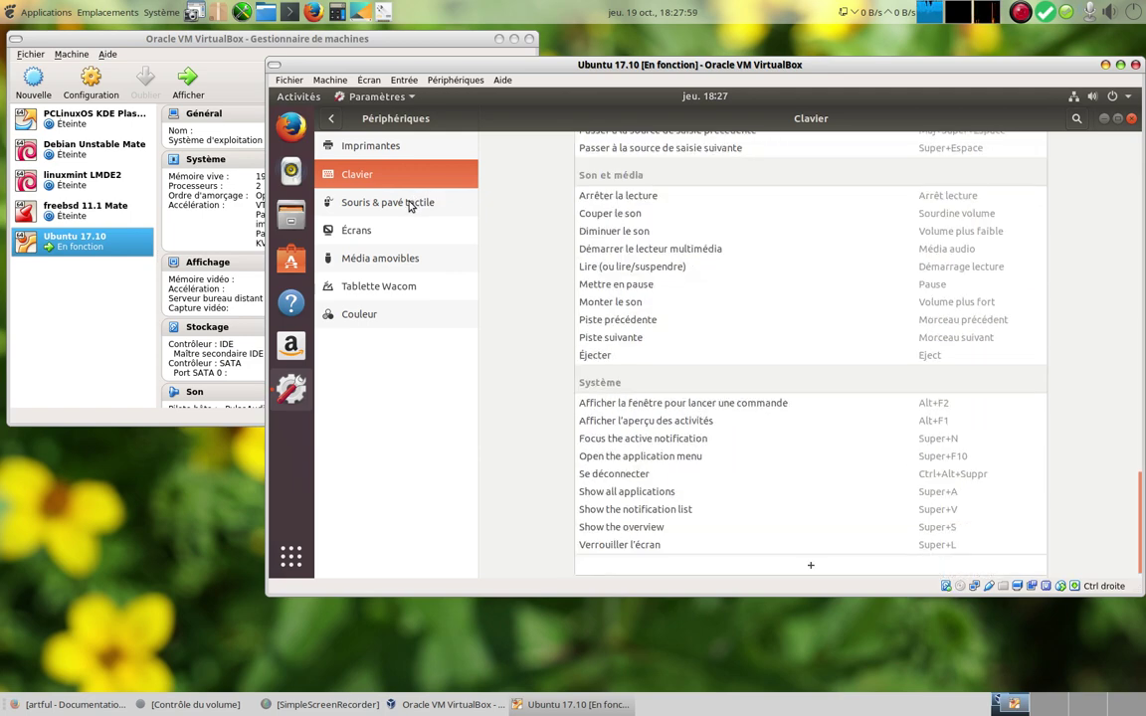
click(411, 205)
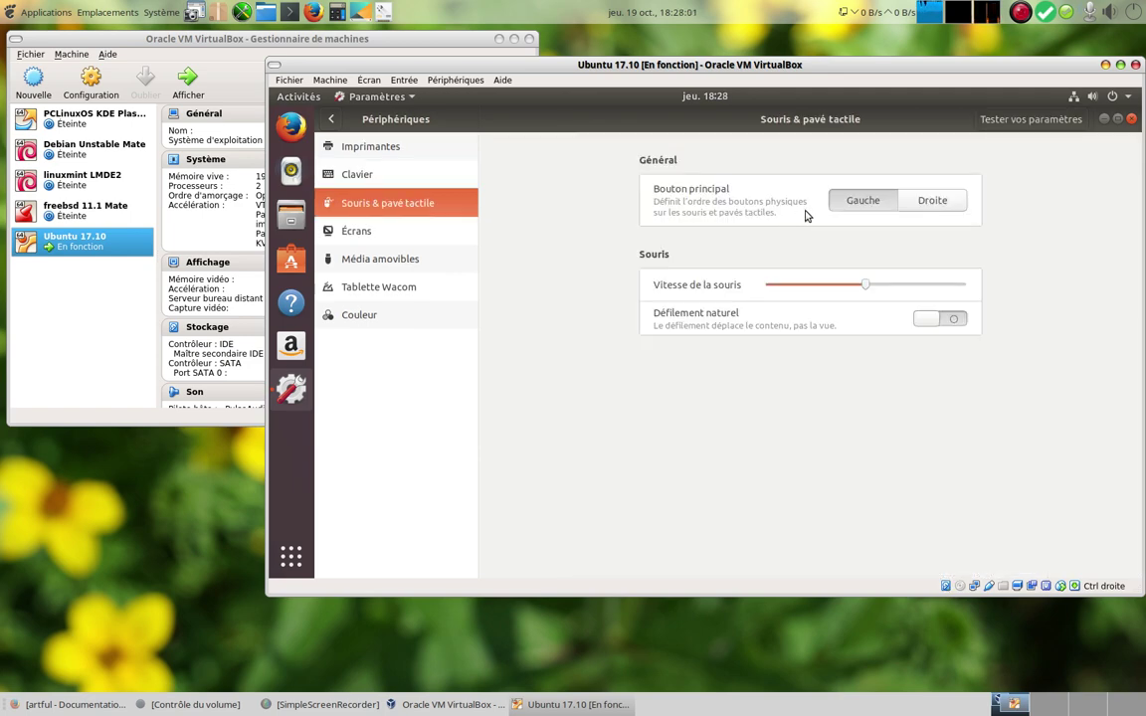
Step: Review the Écrans page, browse its list of available resolutions, and close the list without changing the resolution
click(353, 231)
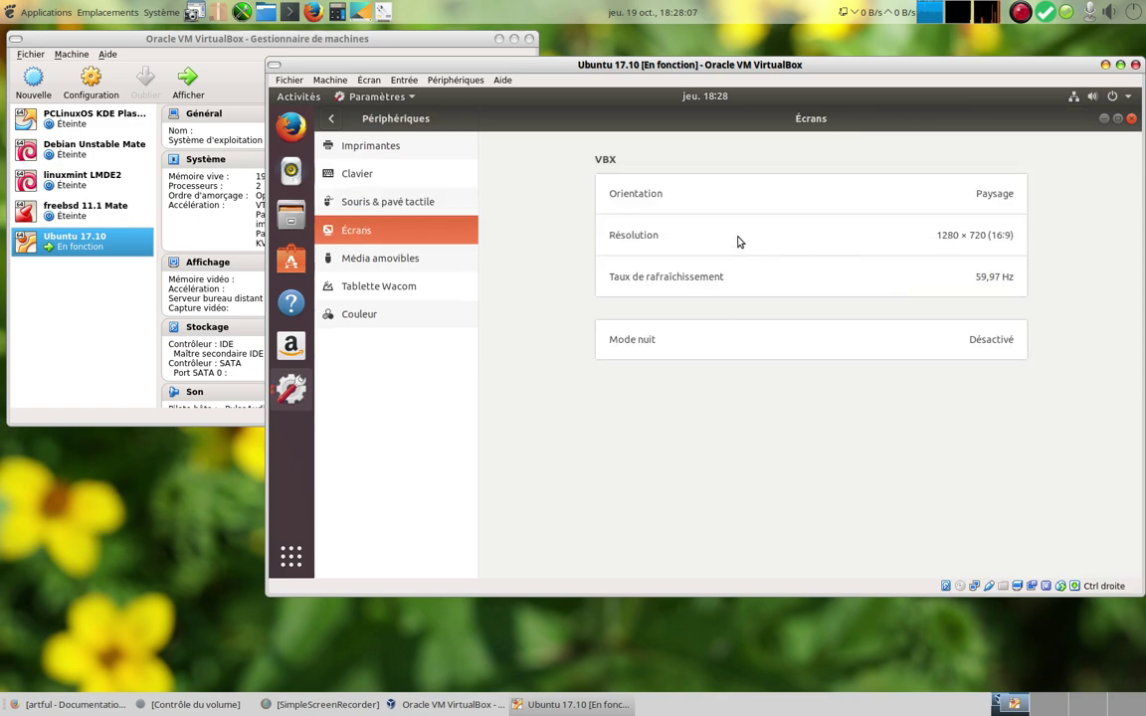
click(739, 242)
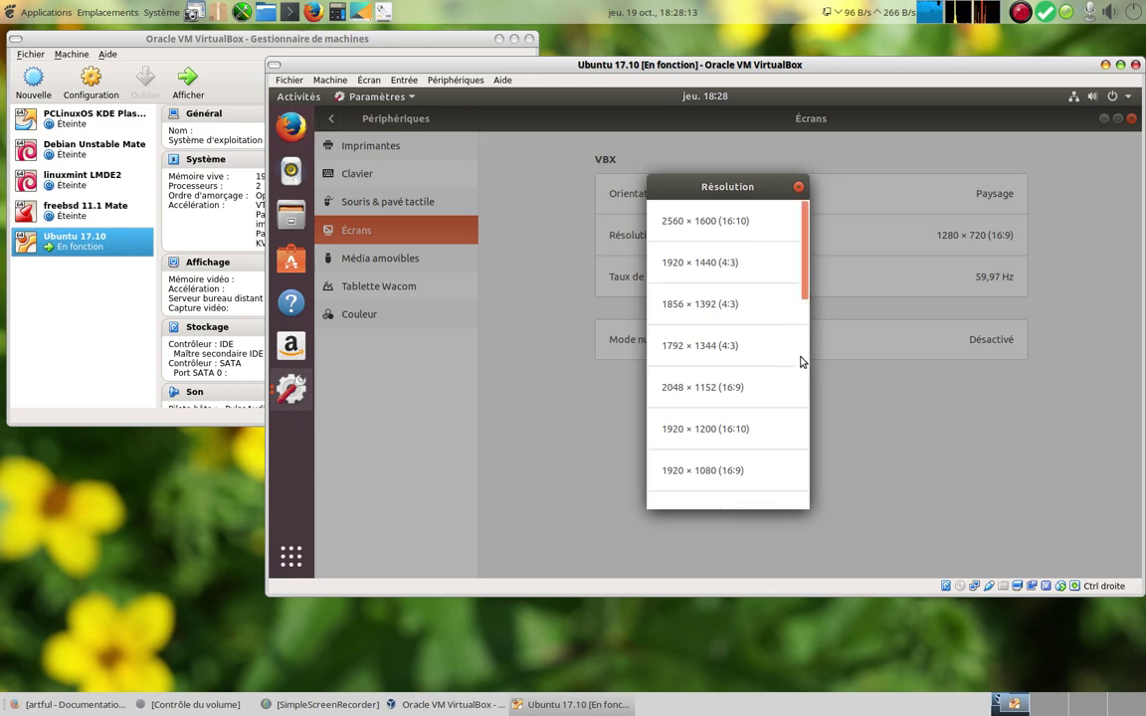
scroll(803, 388, down, 5)
scroll(804, 393, down, 5)
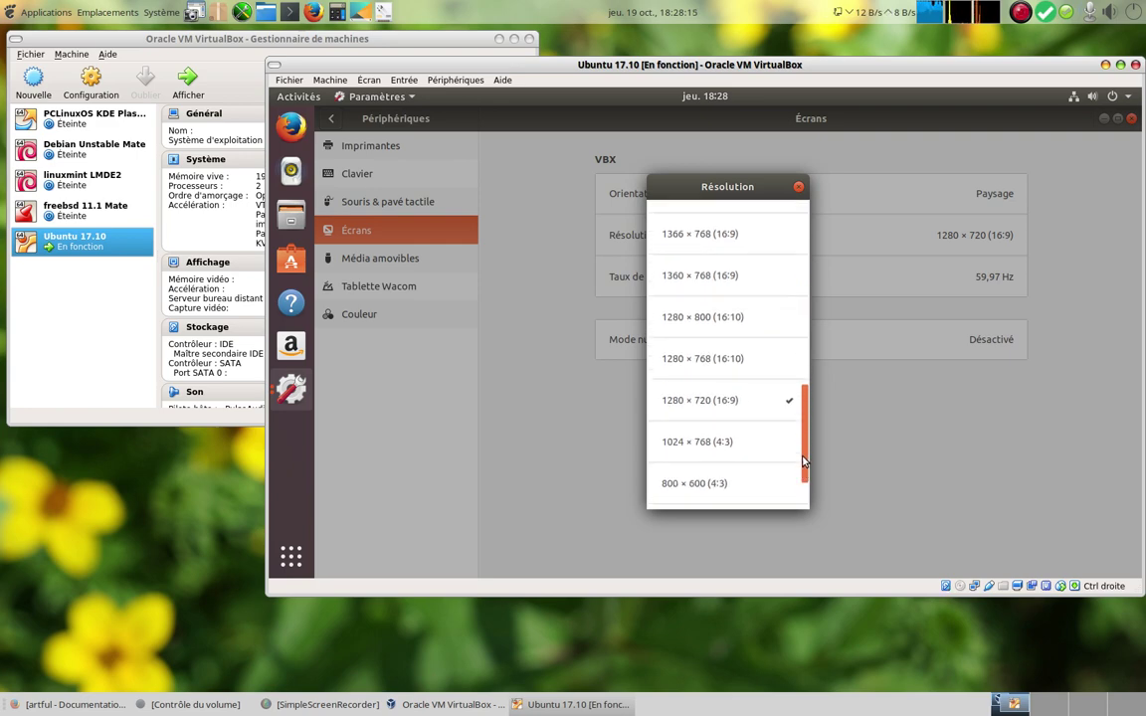
drag(804, 461, 806, 243)
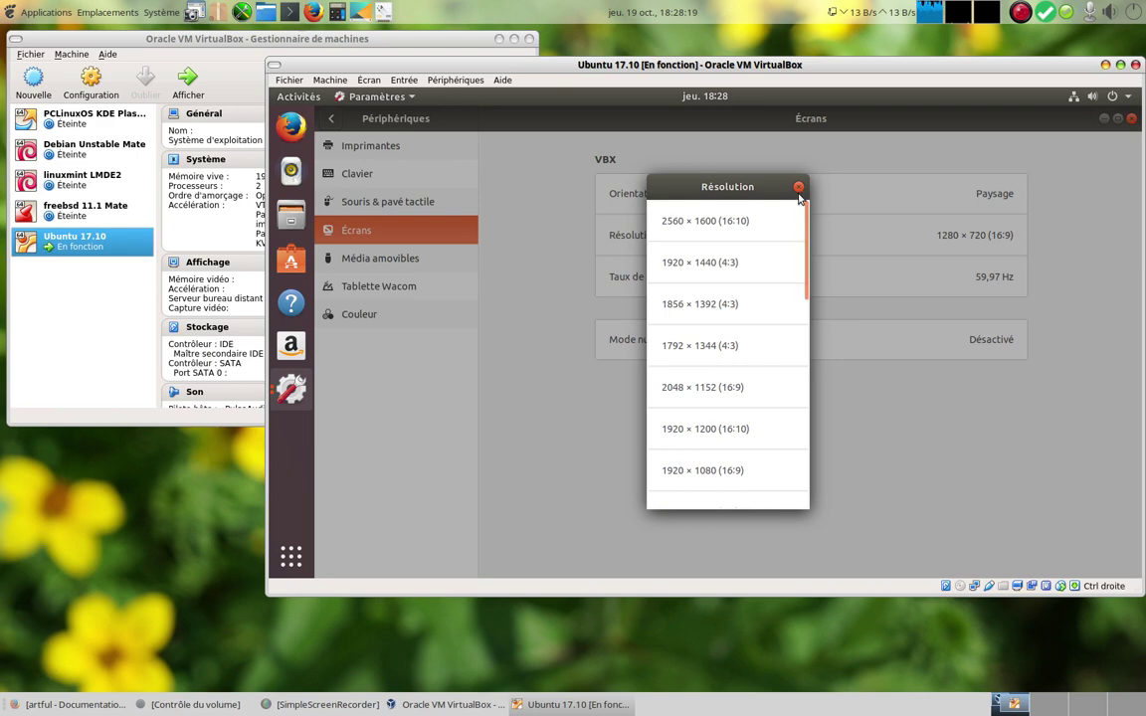
click(466, 255)
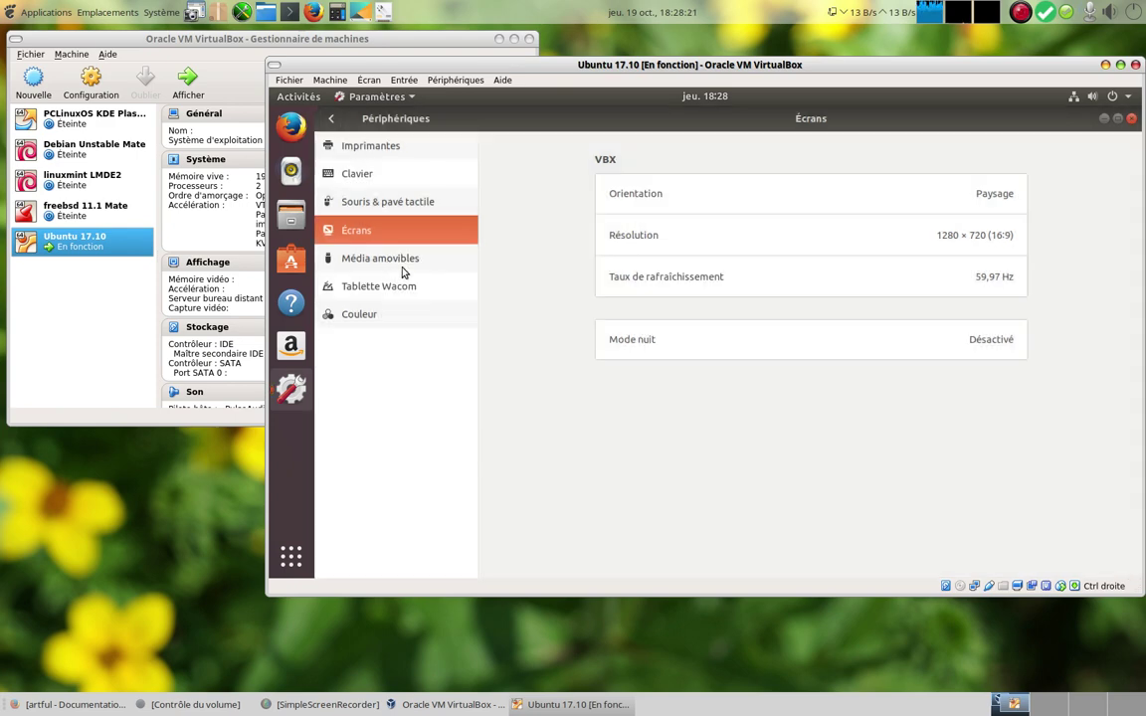
Step: Review the Média amovibles, Tablette Wacom and Couleur pages, expanding the colour profiles of the VBOX monitor
click(391, 261)
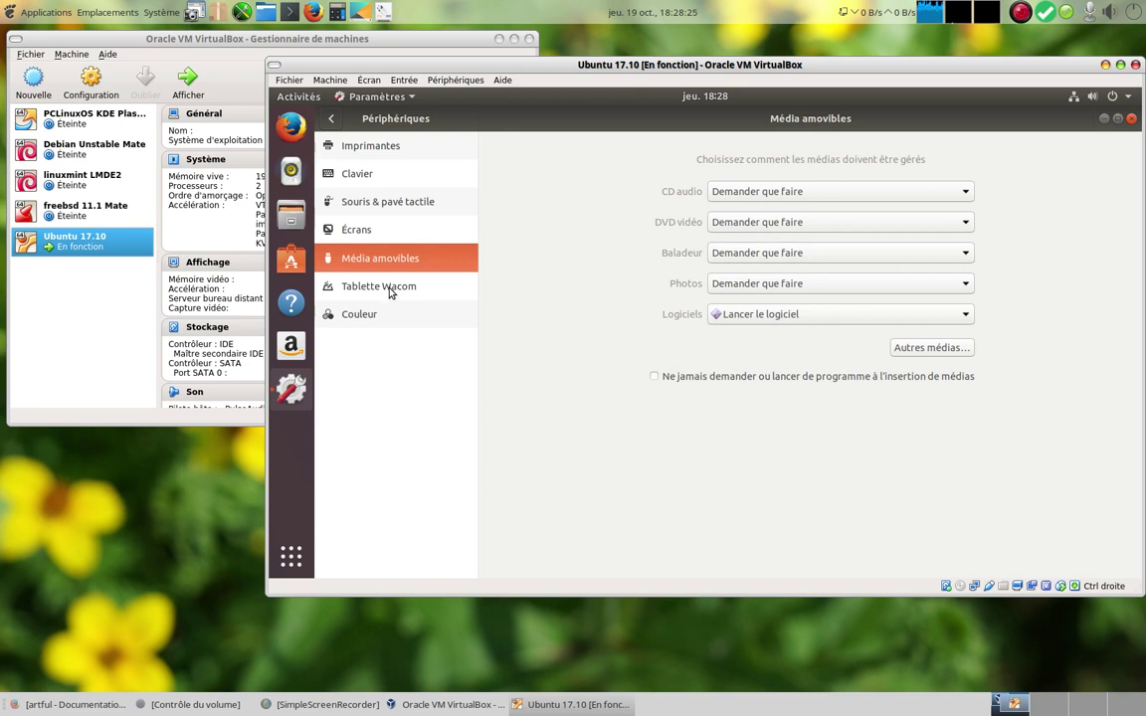
click(391, 289)
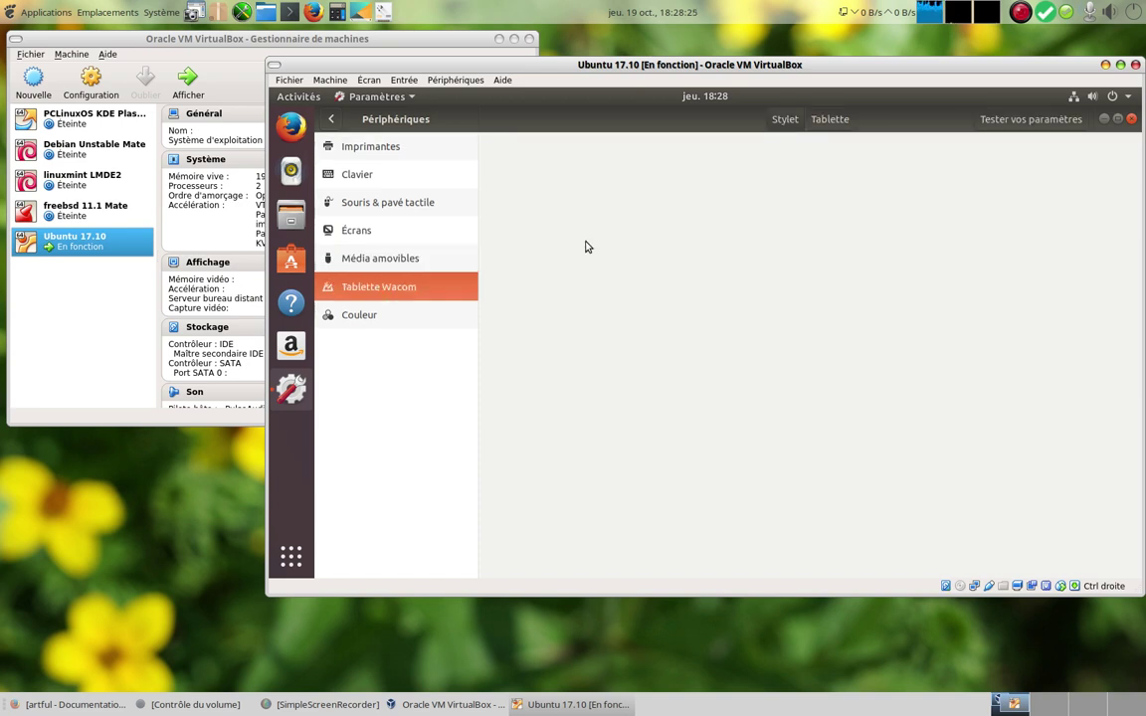
click(817, 129)
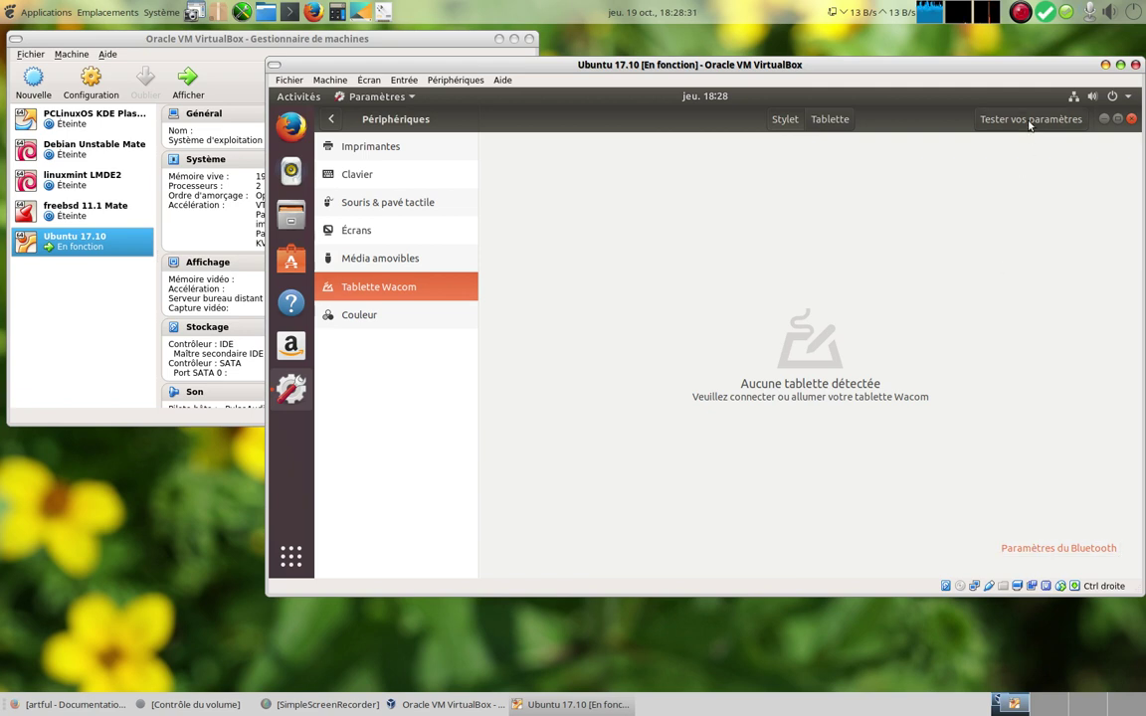
click(348, 318)
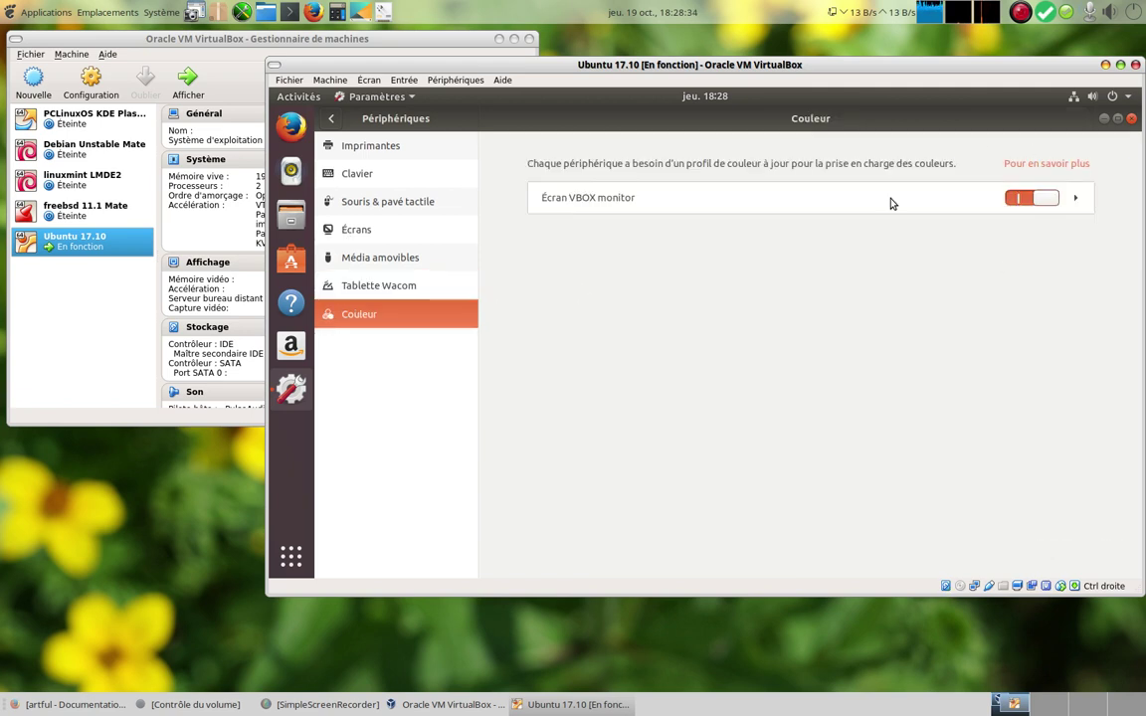
click(1075, 197)
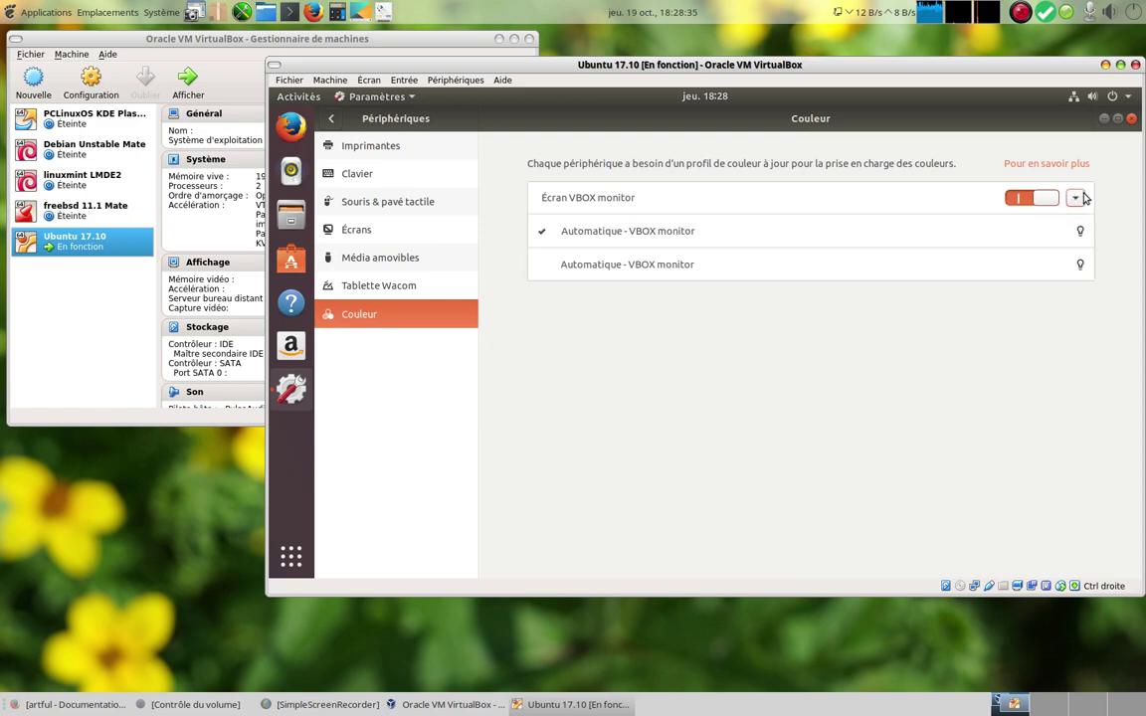
Step: Go to the Détails settings and review the À propos, Applications par défaut, Utilisateurs and Date & heure pages
click(330, 120)
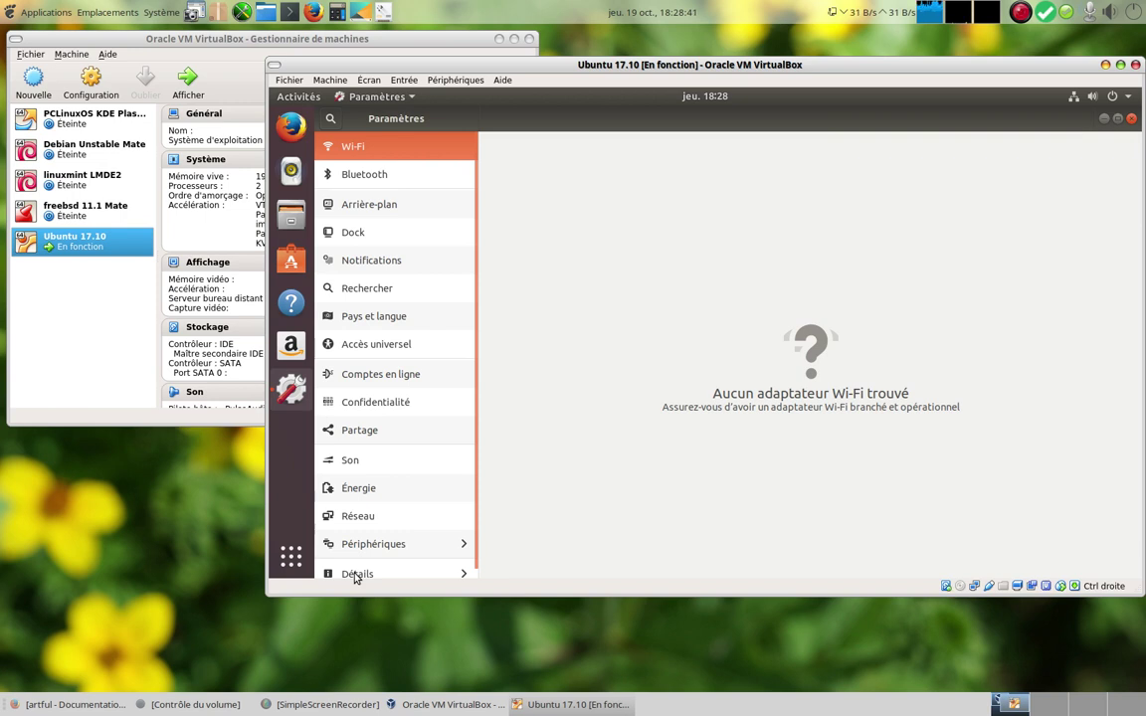
click(356, 575)
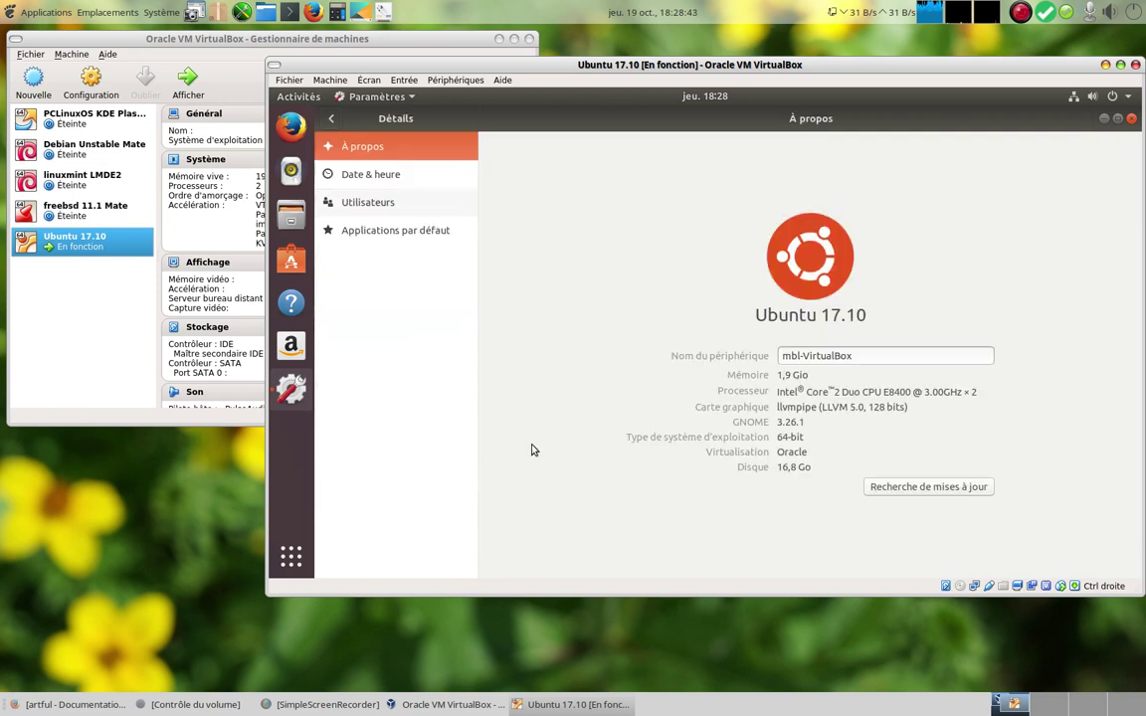
click(387, 235)
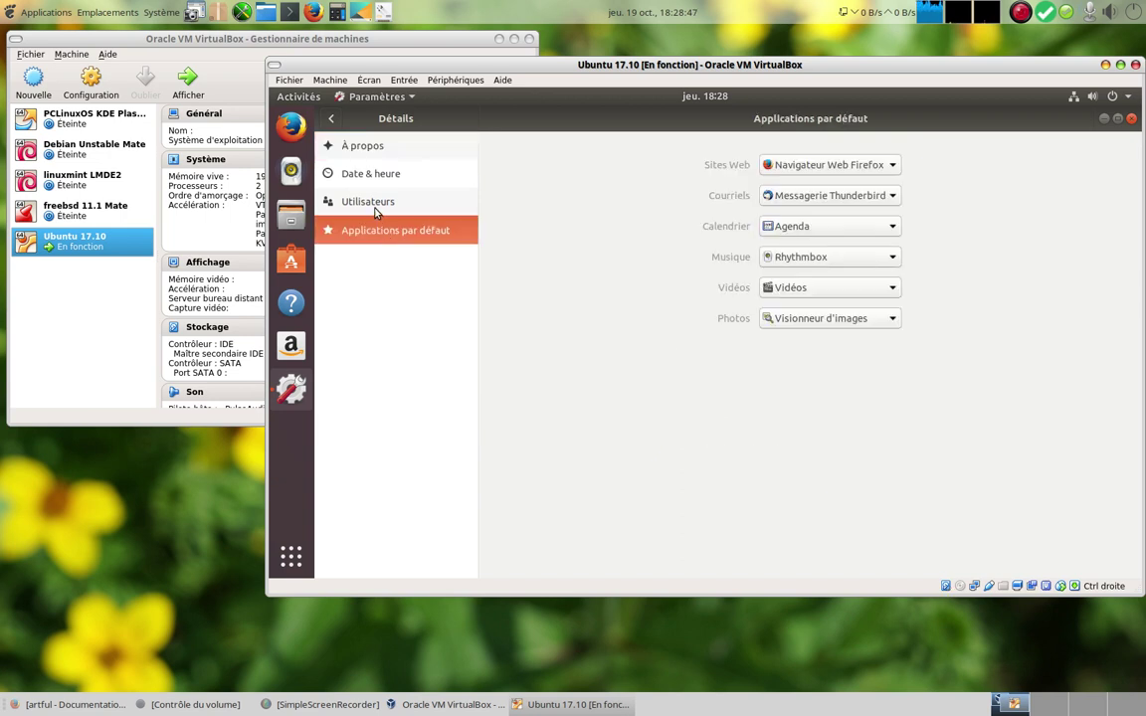
click(375, 207)
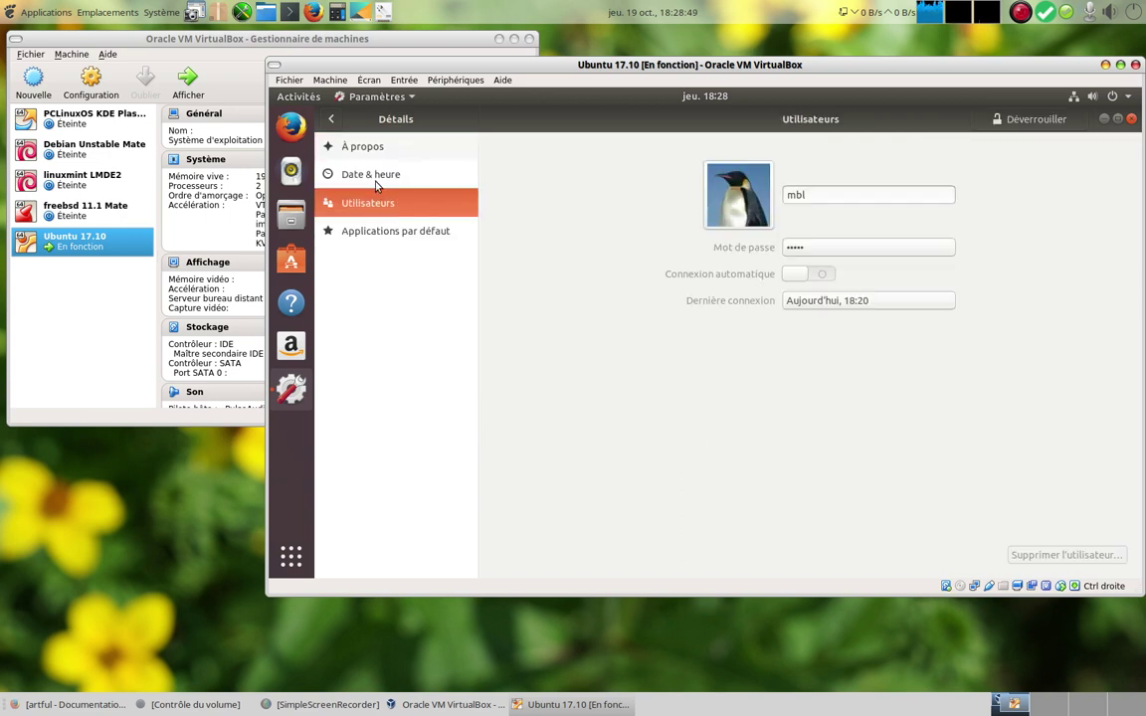
click(376, 184)
Step: View the account picture choices on the Utilisateurs page, then revisit the Date & heure and À propos pages
click(368, 203)
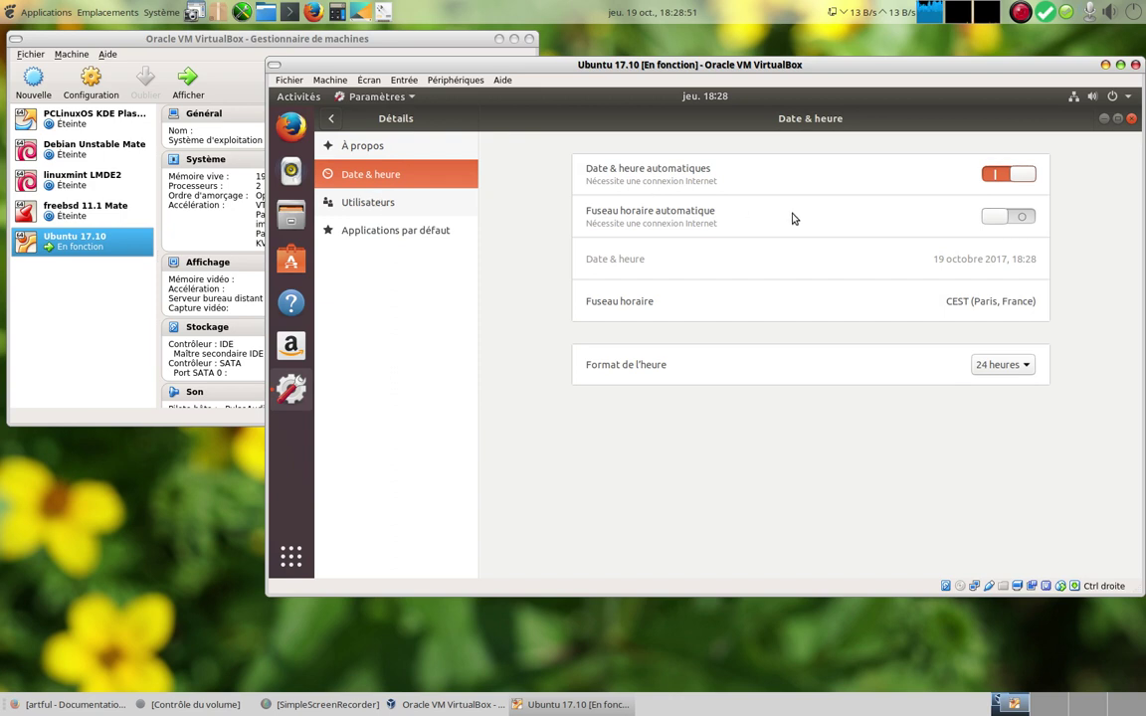
click(749, 214)
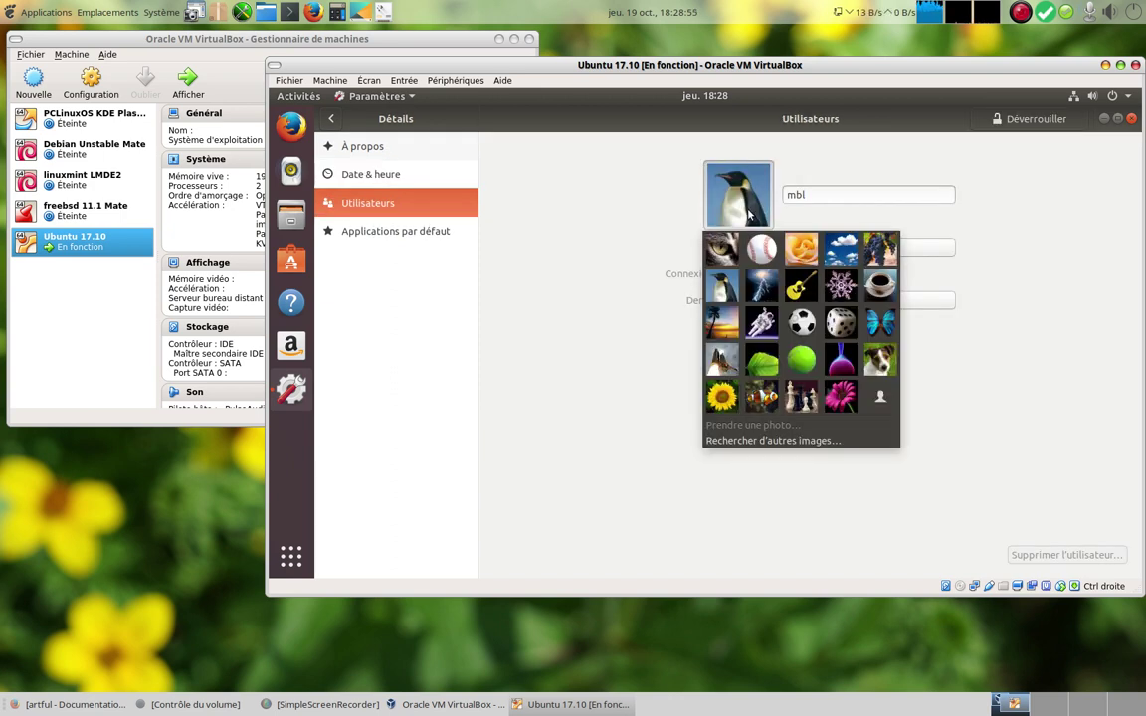
click(348, 185)
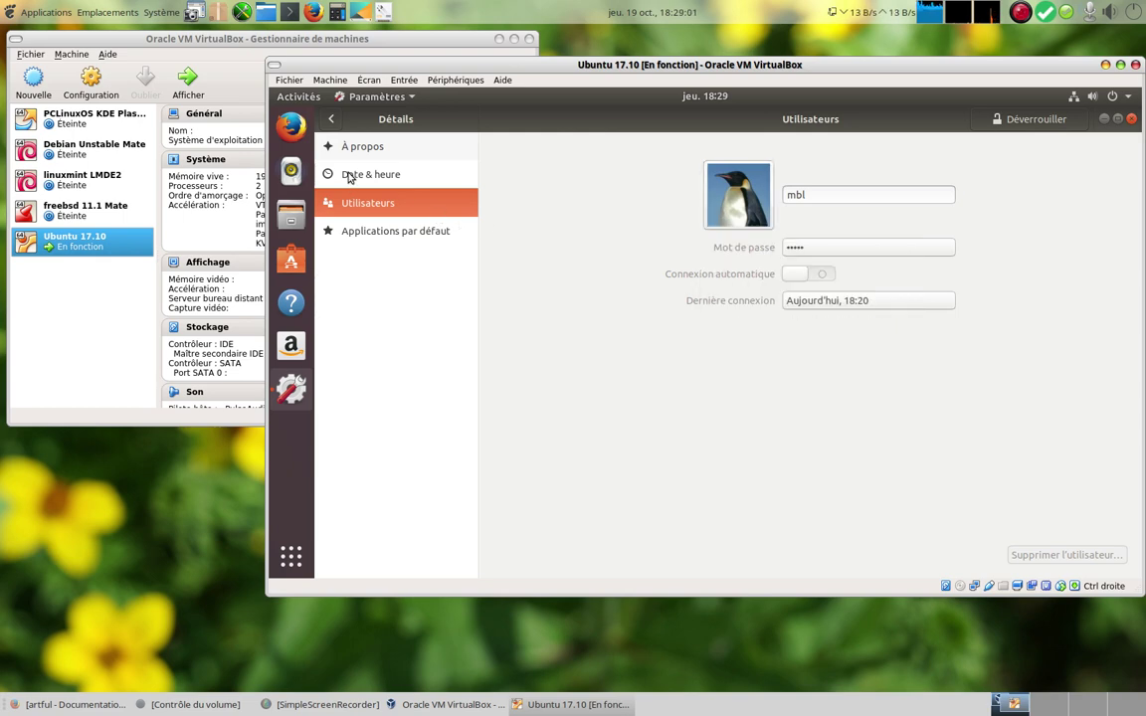
click(348, 175)
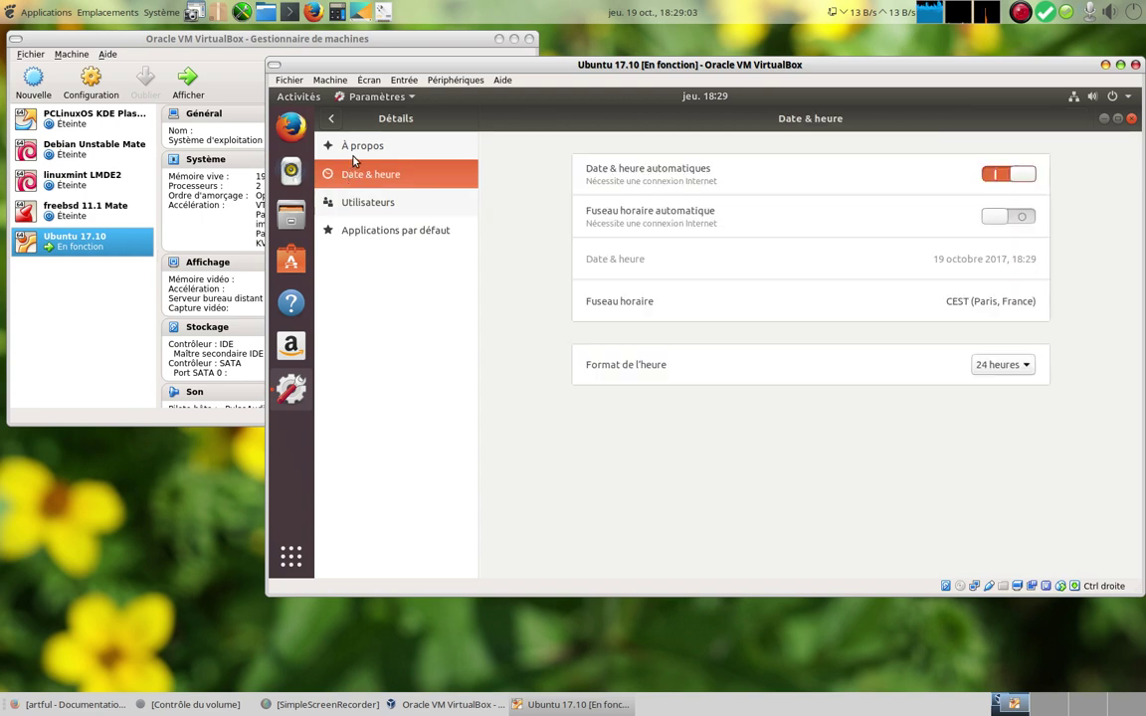
click(357, 149)
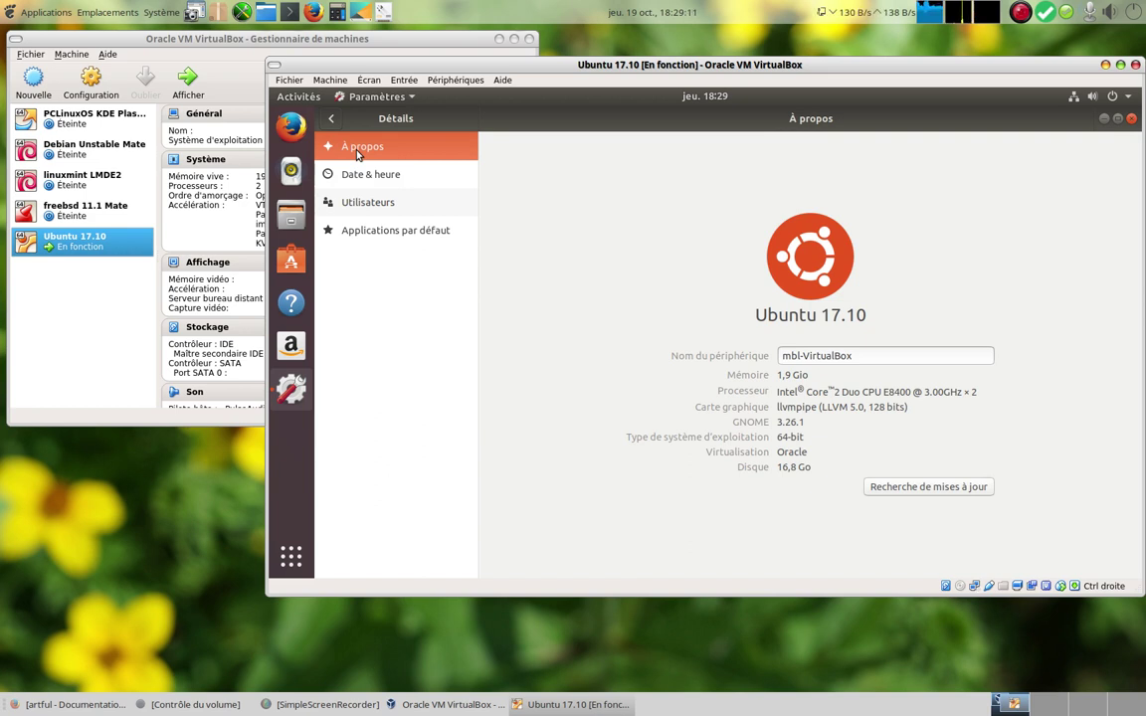
Step: Check for system updates from the À propos page, then close the software store and the settings window
click(940, 489)
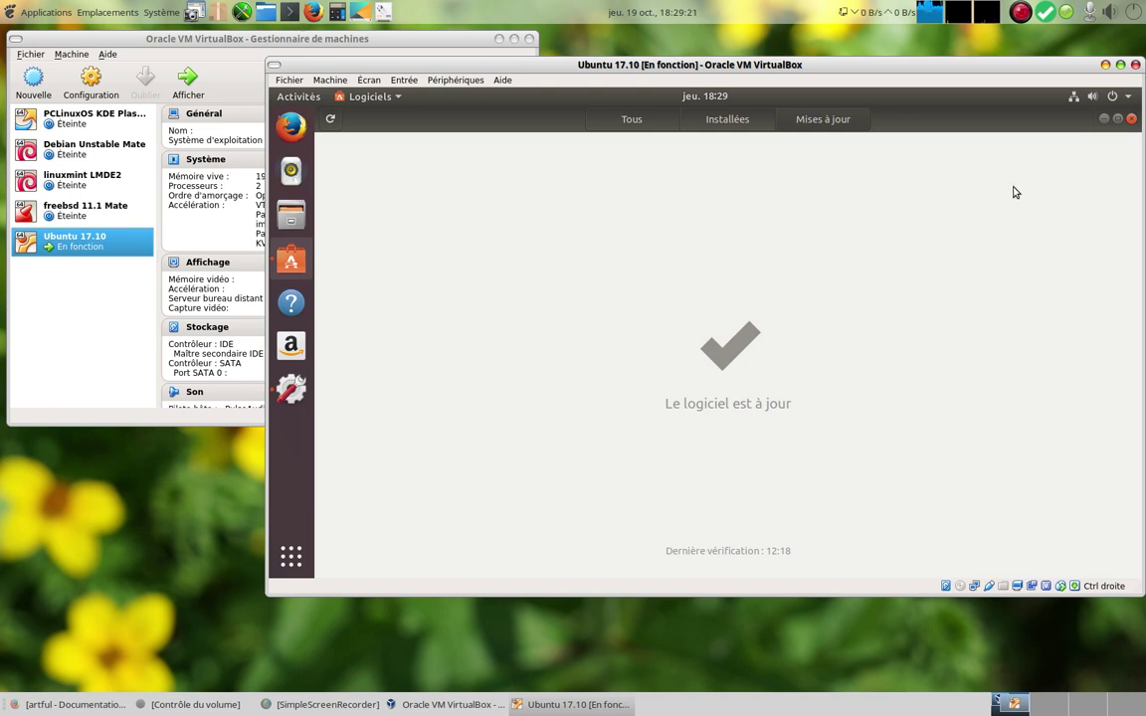
click(1132, 120)
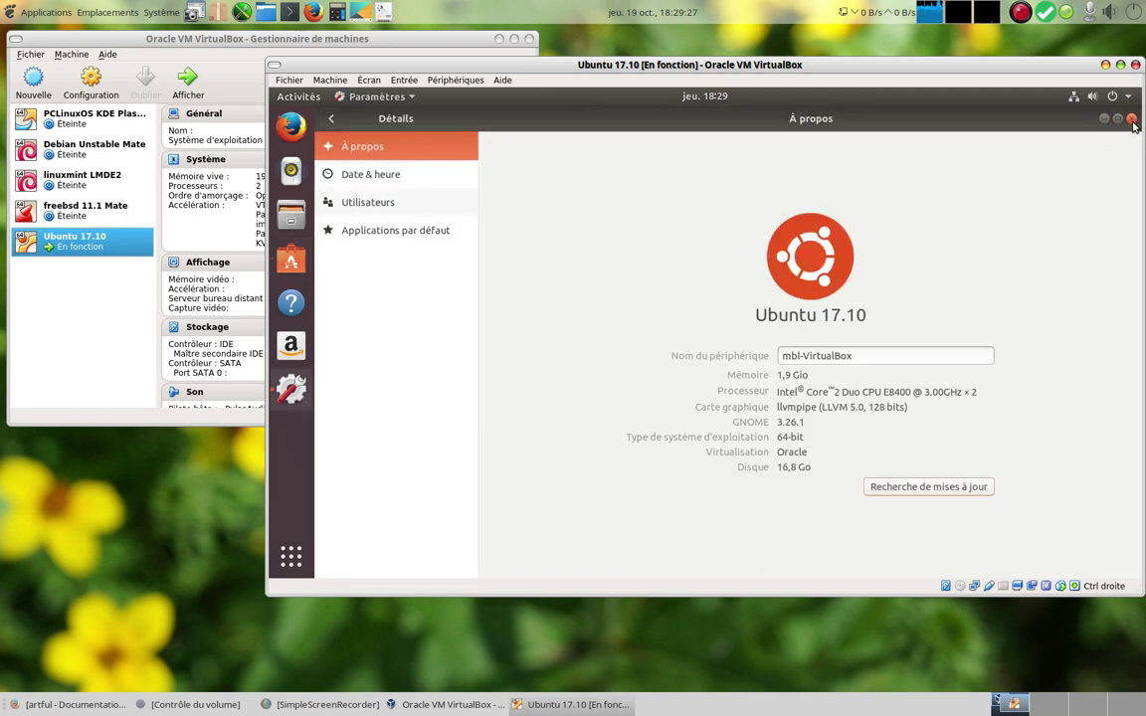
click(1132, 119)
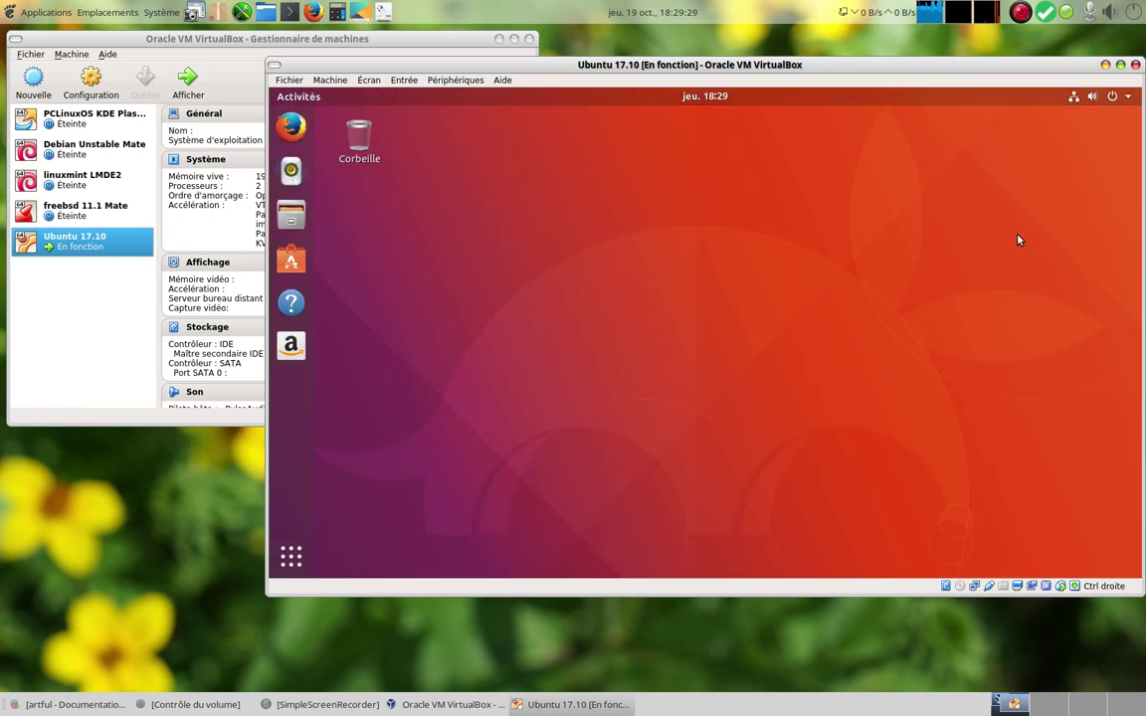
Step: Open Logiciels & mises à jour and review the pages from Logiciels Ubuntu through Options de développement
click(293, 558)
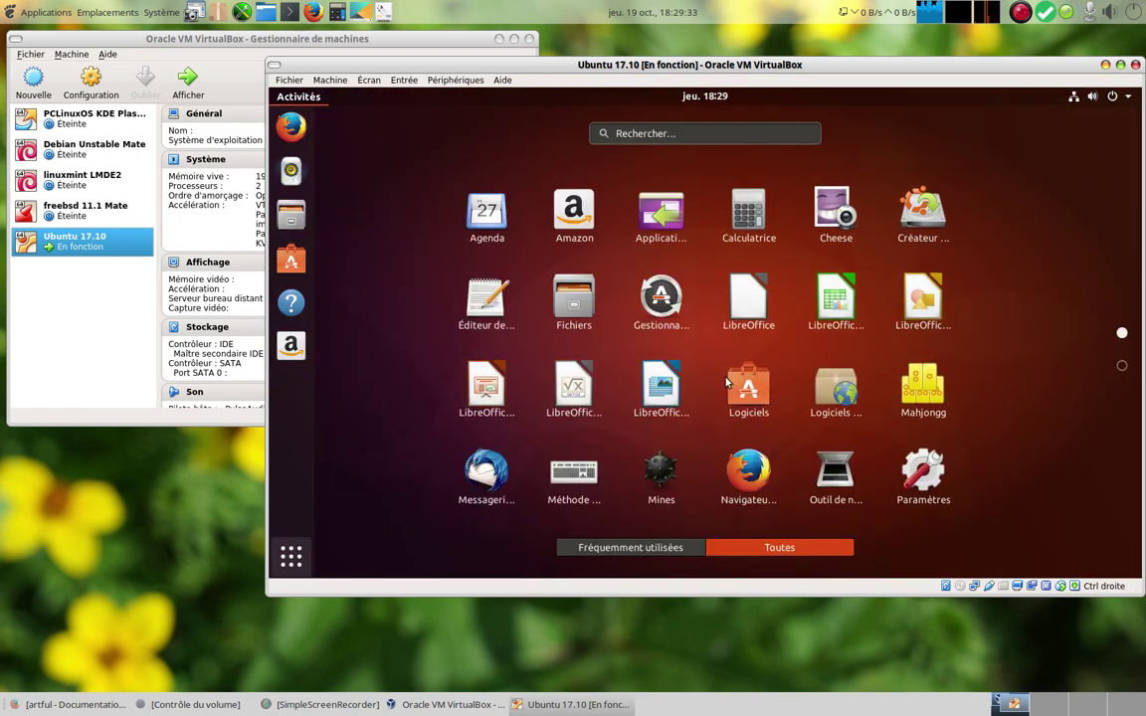
click(851, 403)
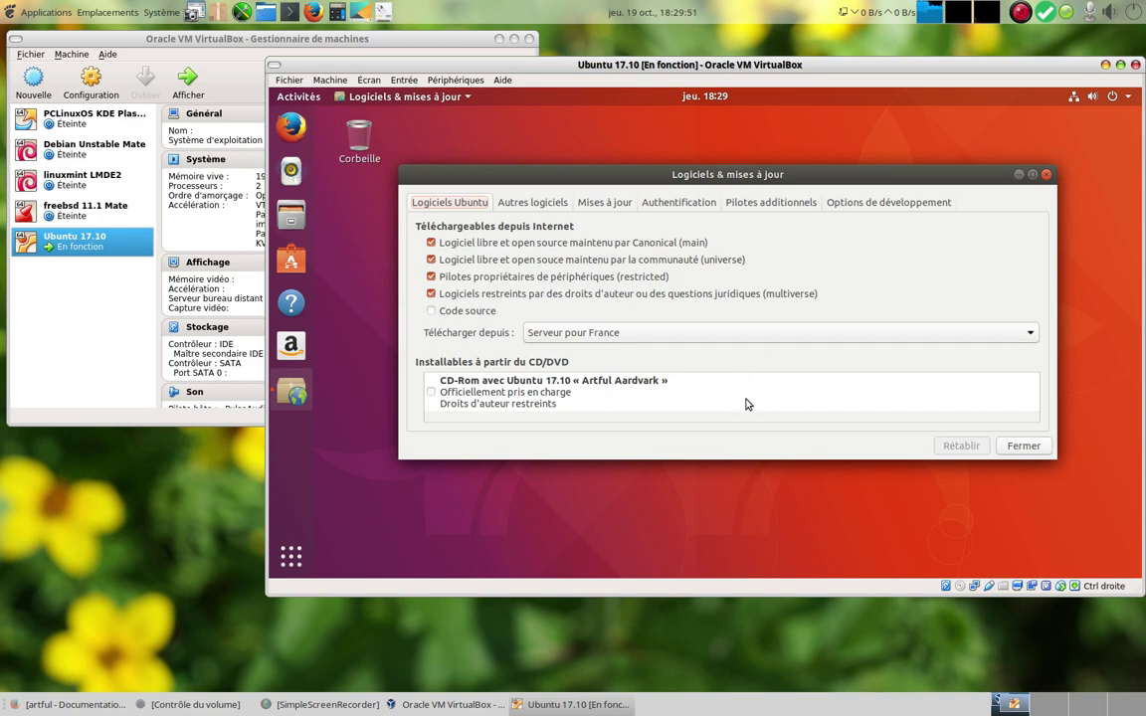
click(521, 202)
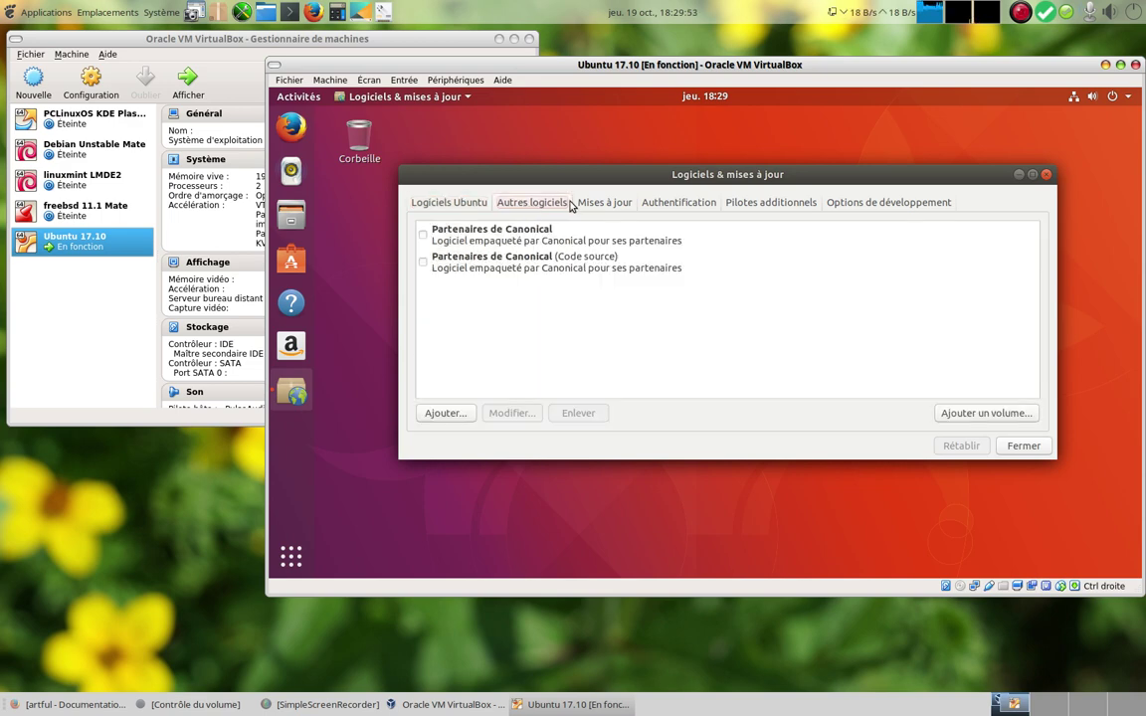
click(605, 203)
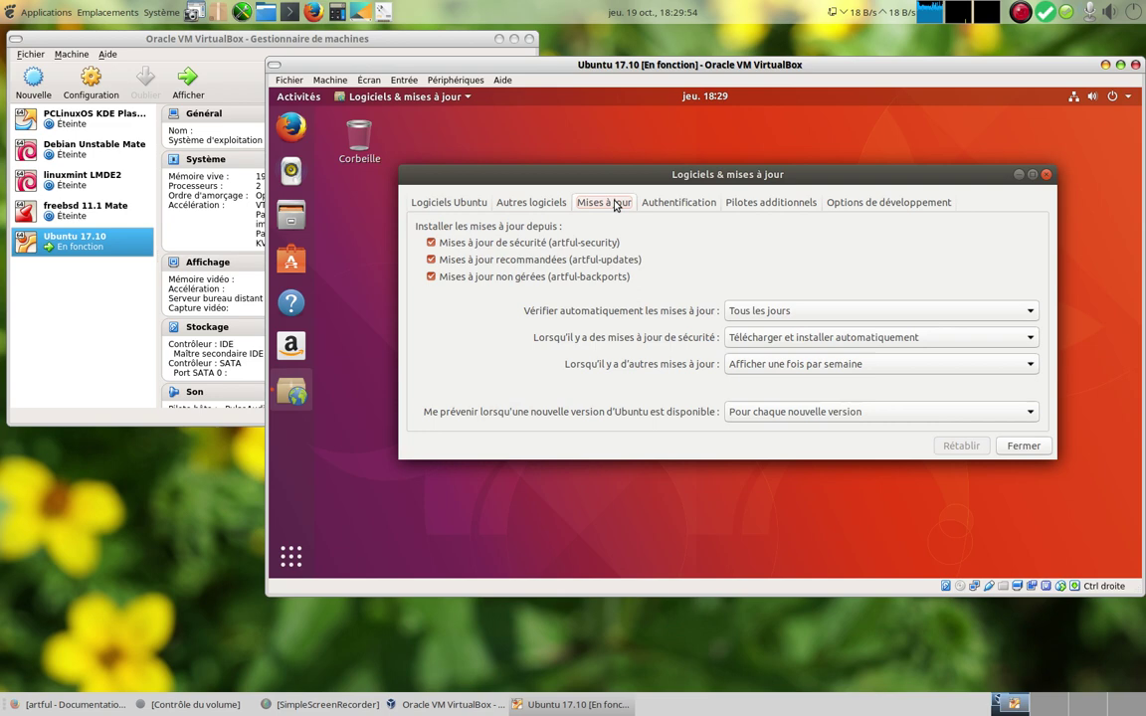
click(670, 204)
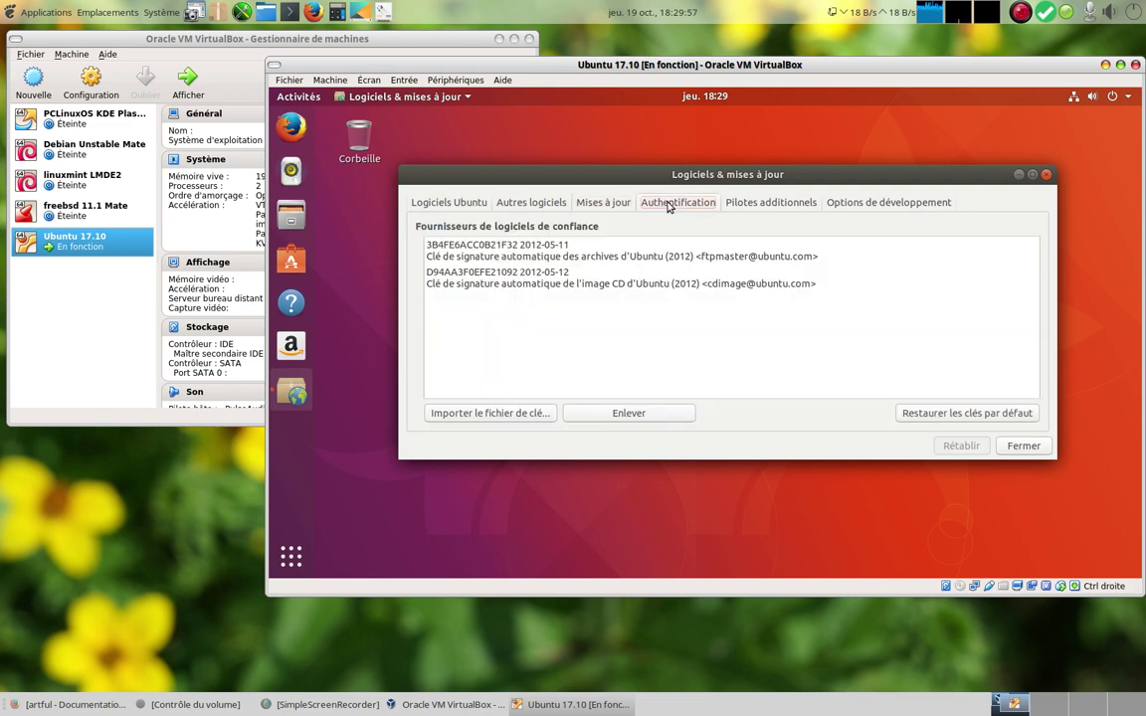
click(767, 205)
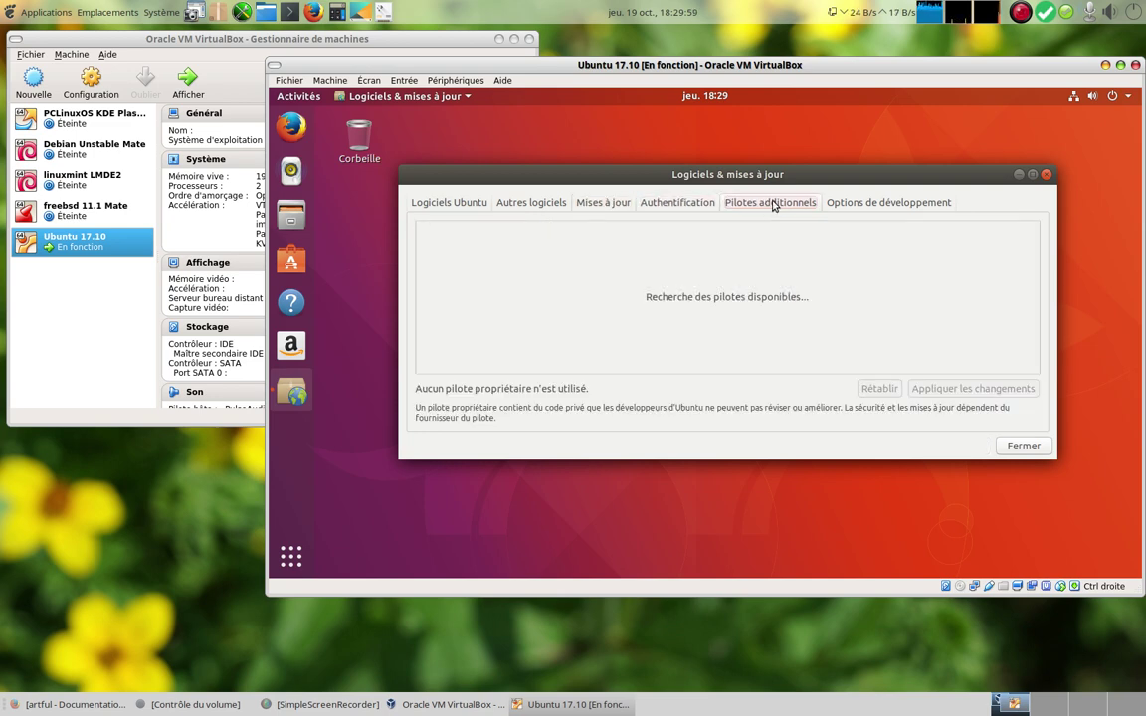
click(854, 202)
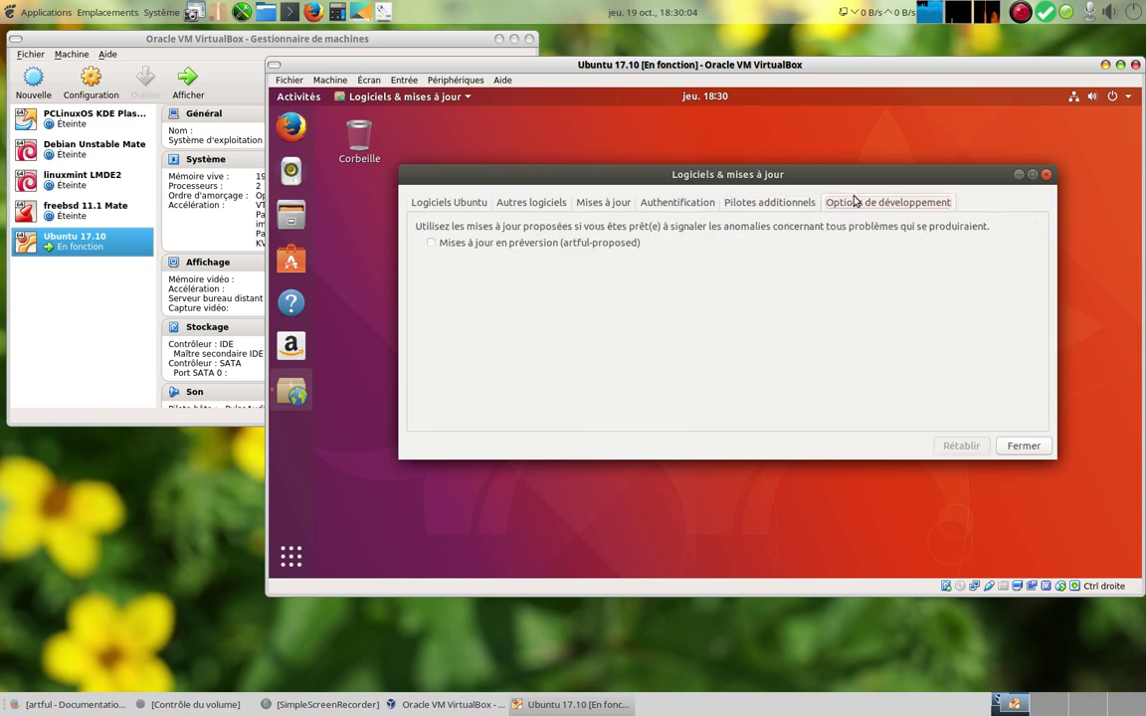
Step: Revisit the Pilotes additionnels and Logiciels Ubuntu pages, then close Logiciels & mises à jour
click(783, 203)
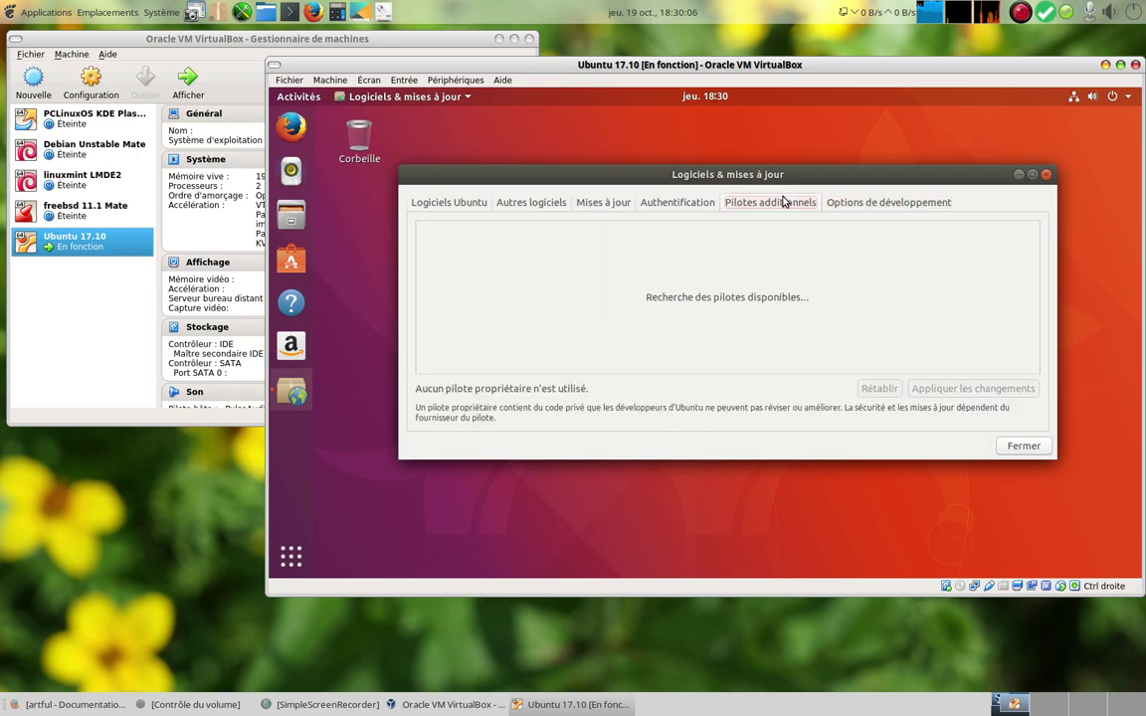
click(462, 204)
click(1019, 447)
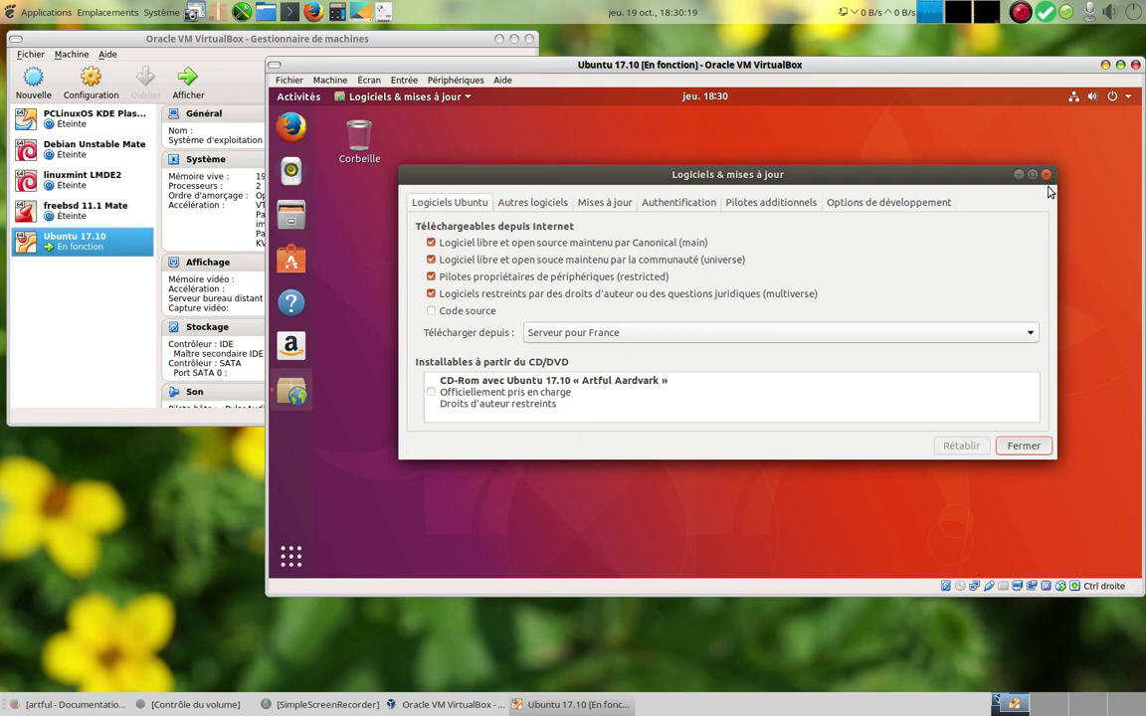
click(1046, 175)
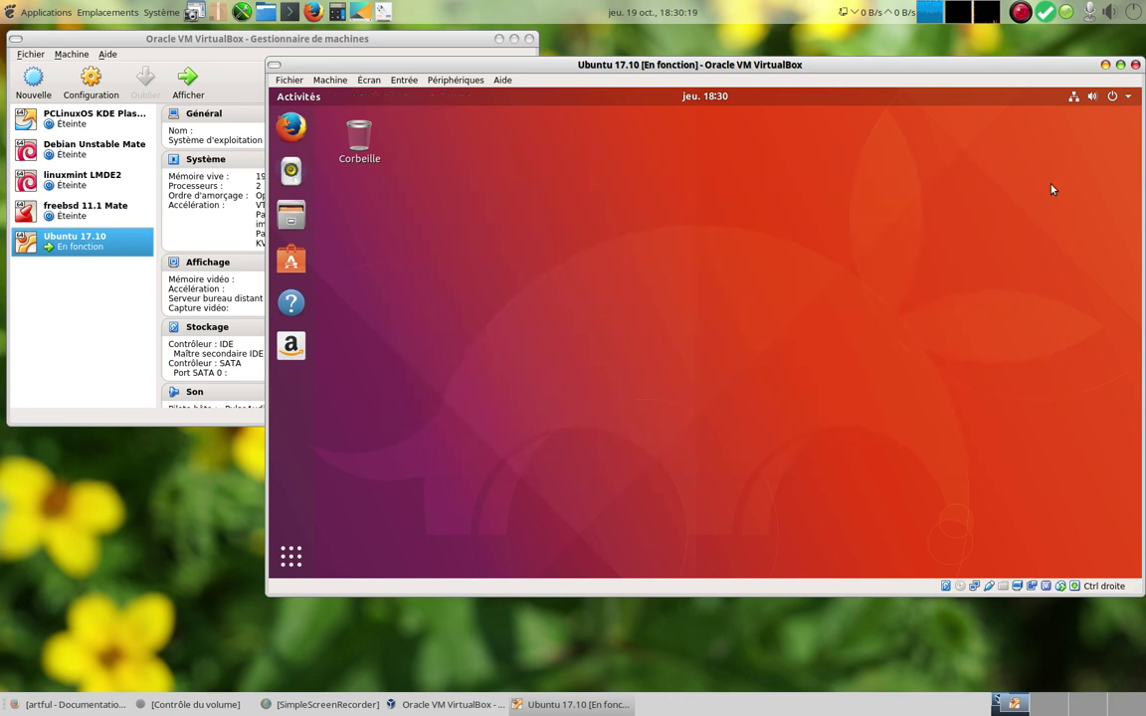
Step: Search the activities overview for "ter" and open a new Terminal window from the matching application
click(280, 97)
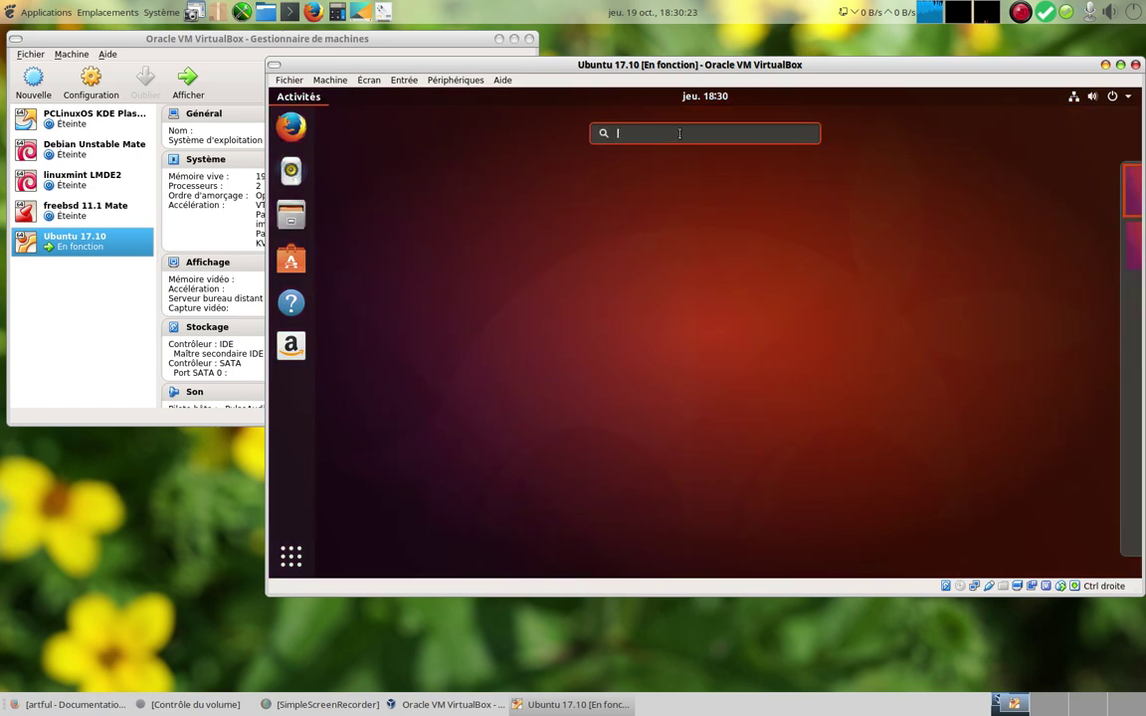
text(t)
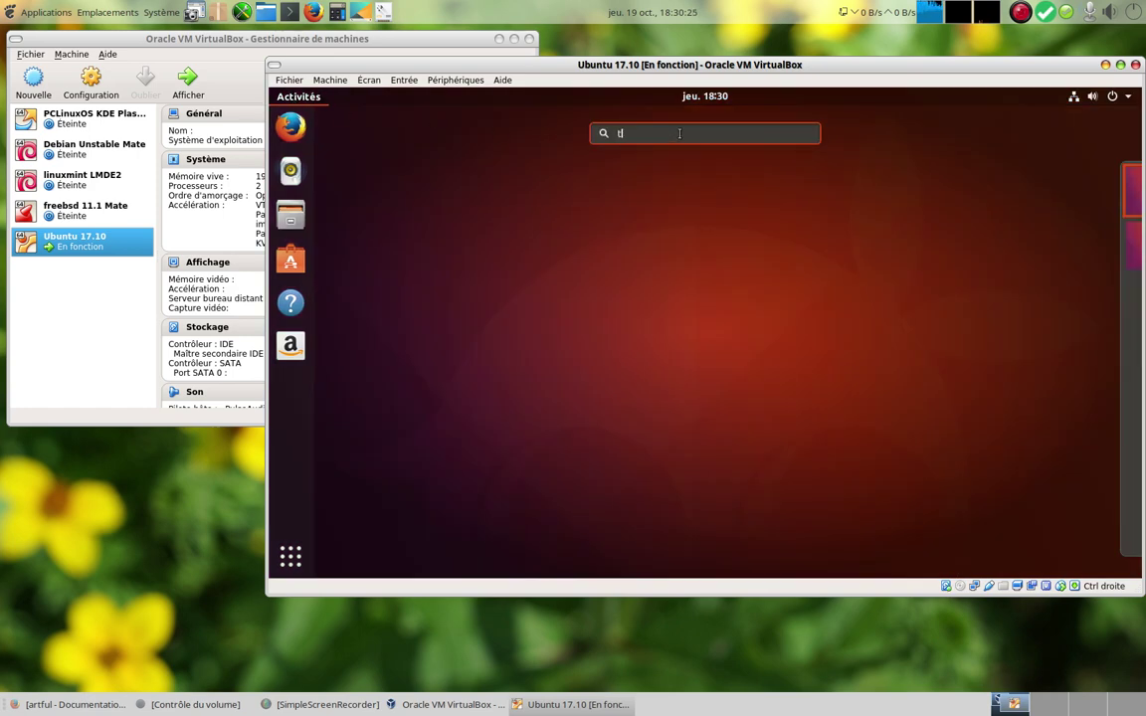
text(er)
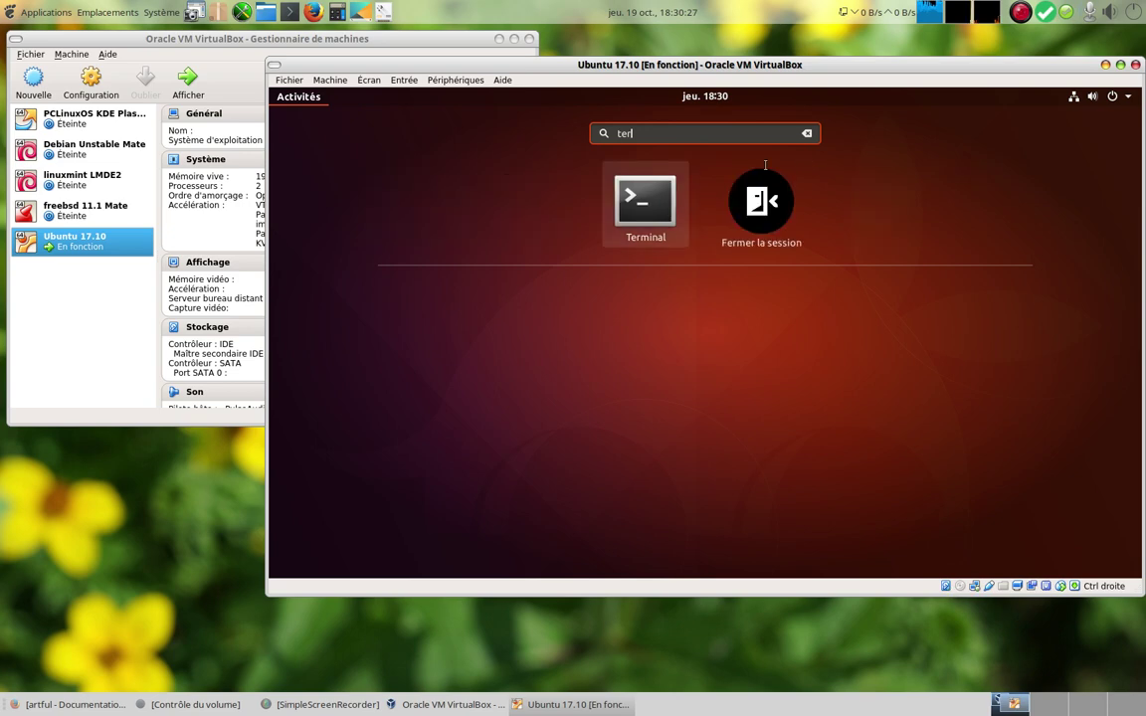
right_click(653, 207)
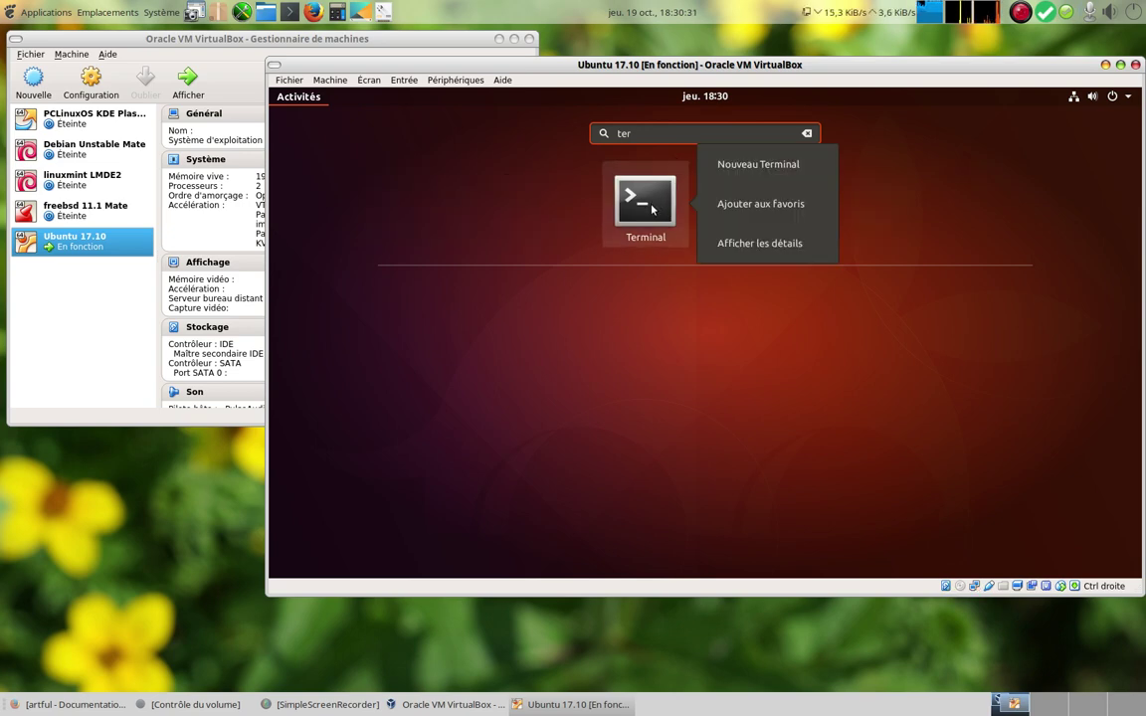
click(769, 165)
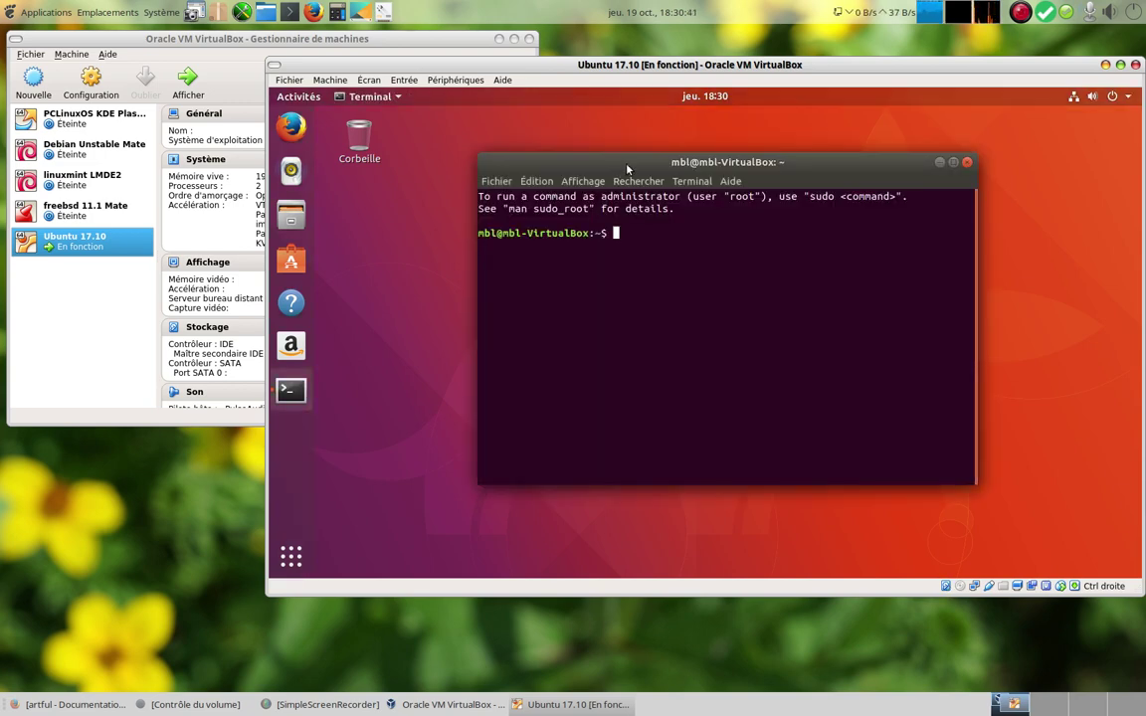
Step: Move the Terminal window around the desktop, then close it
drag(701, 165, 823, 208)
drag(629, 192, 502, 169)
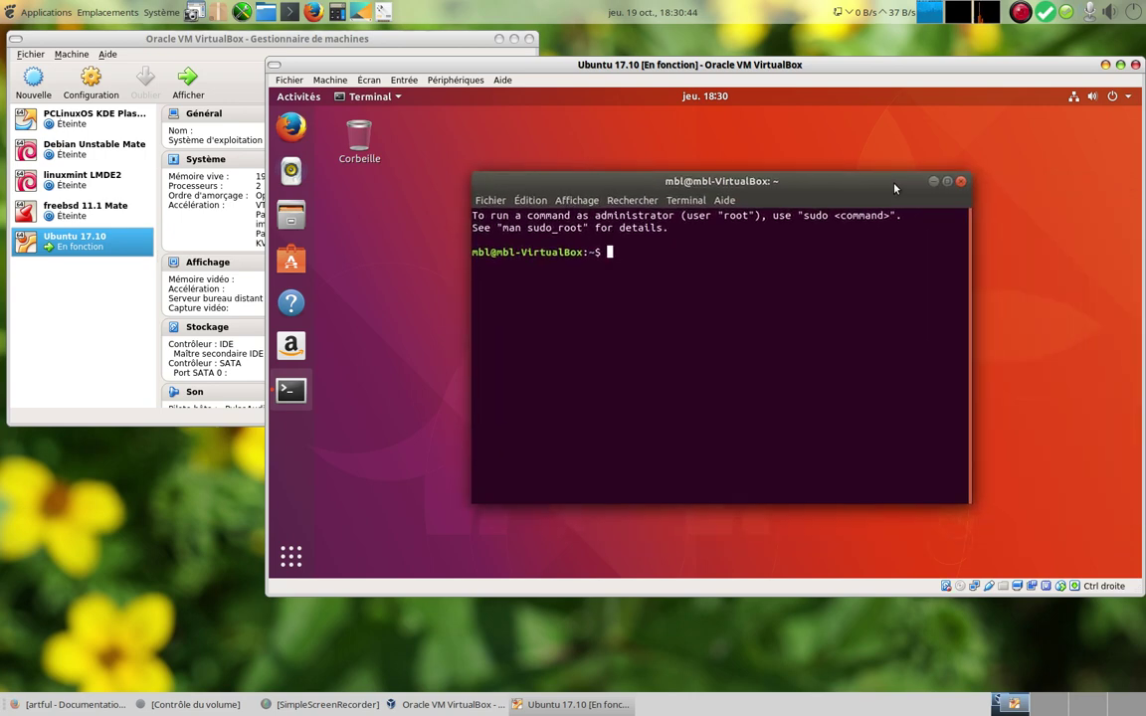
click(962, 182)
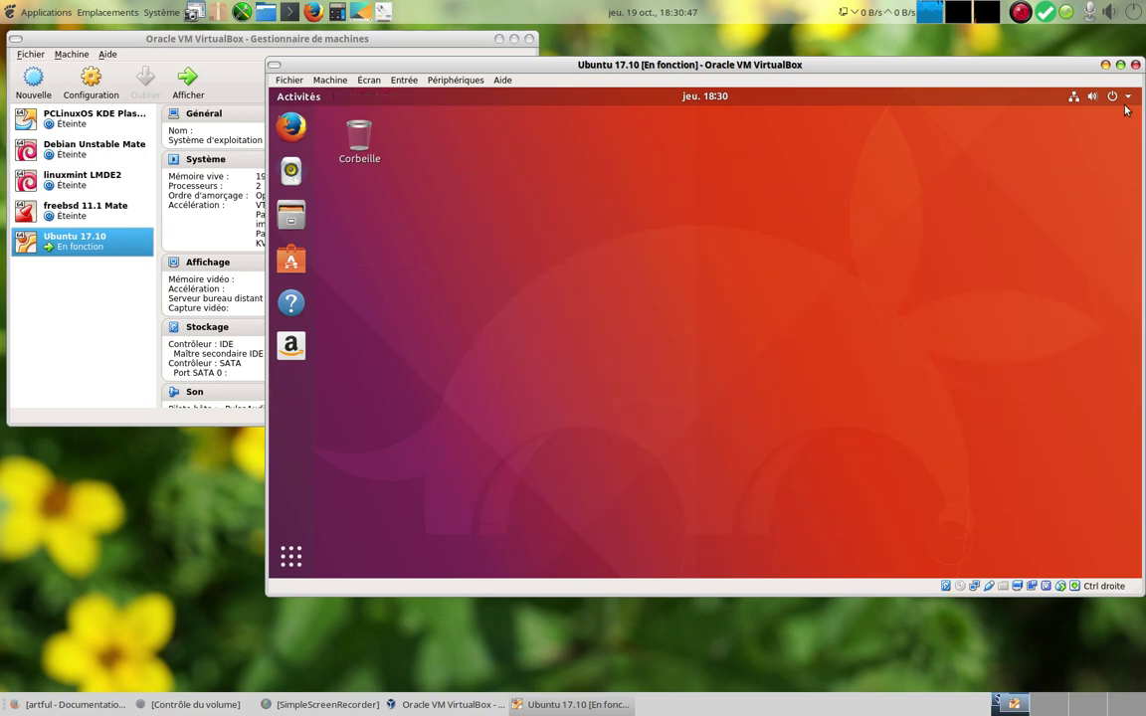
click(1127, 96)
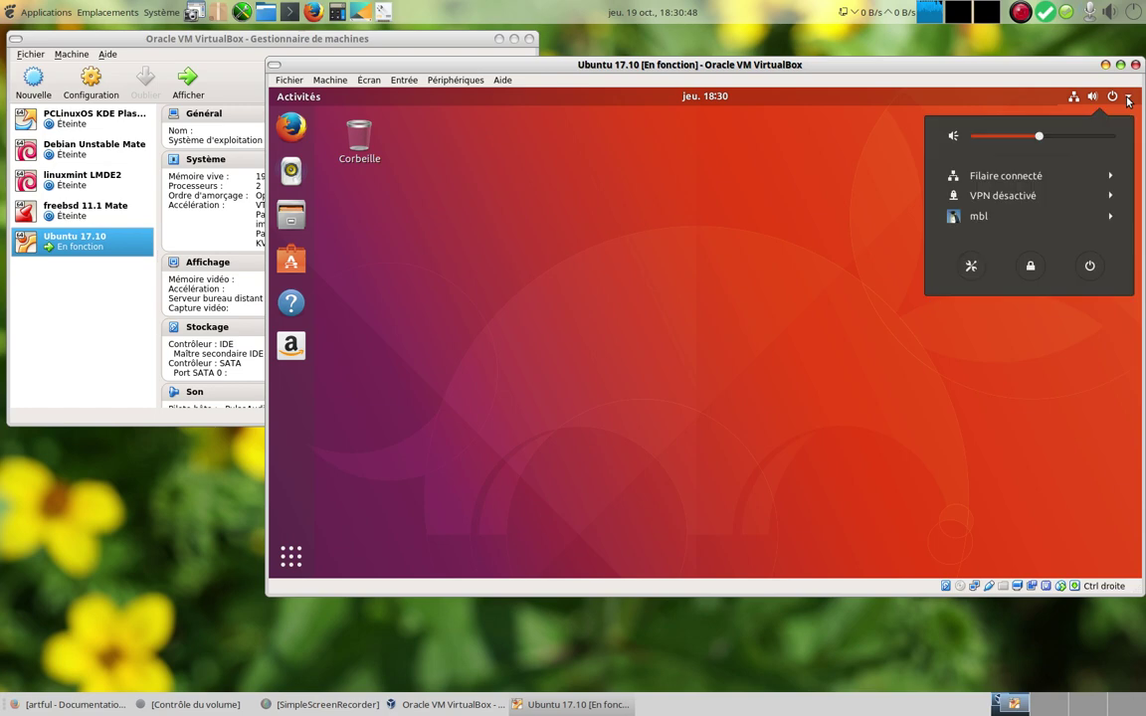
click(1090, 267)
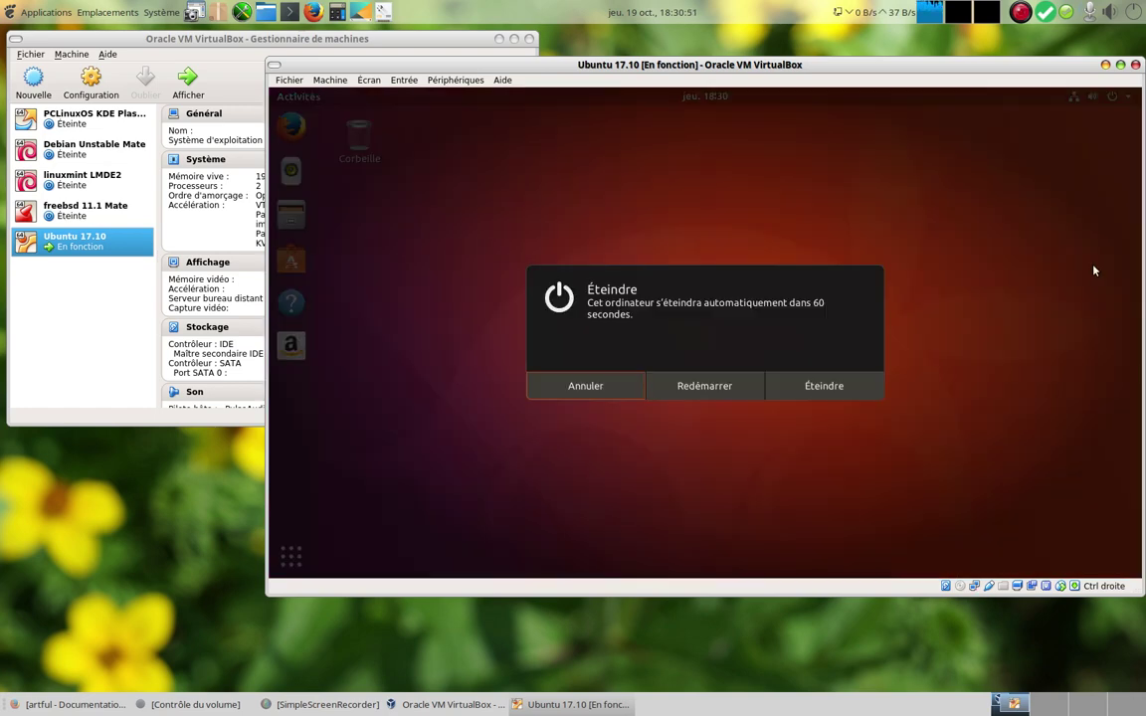
click(586, 398)
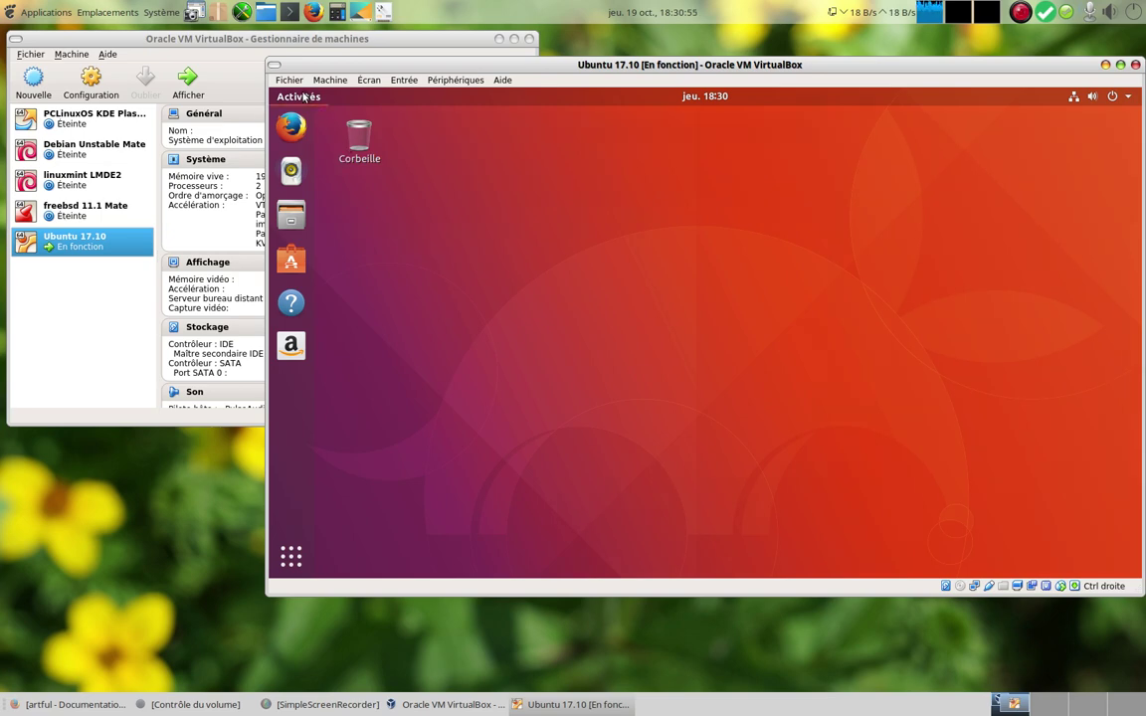
Step: Search the activities overview for "ter", choose Fermer la session and confirm logging out
click(301, 96)
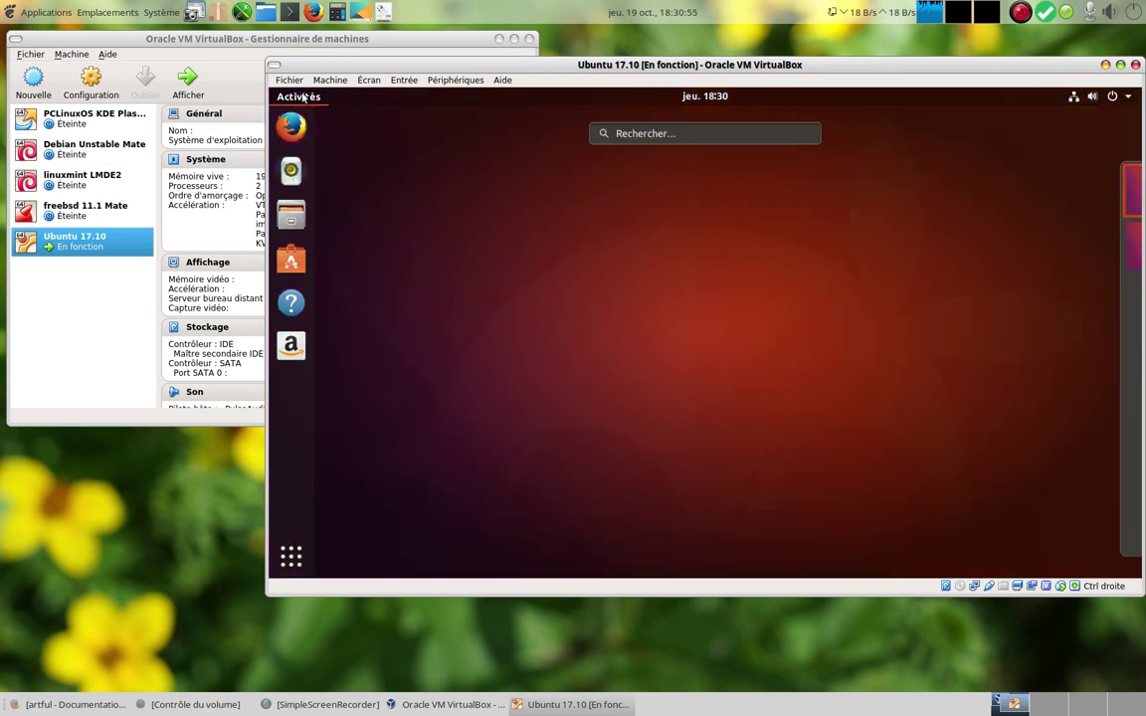
click(638, 132)
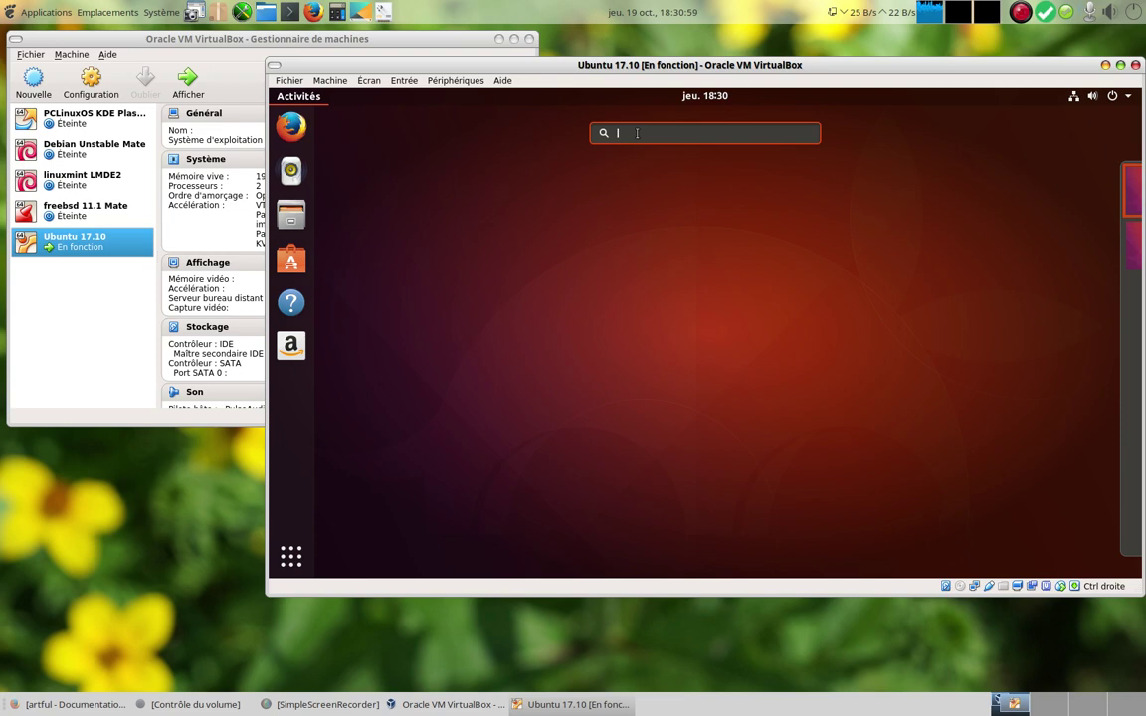
text(t)
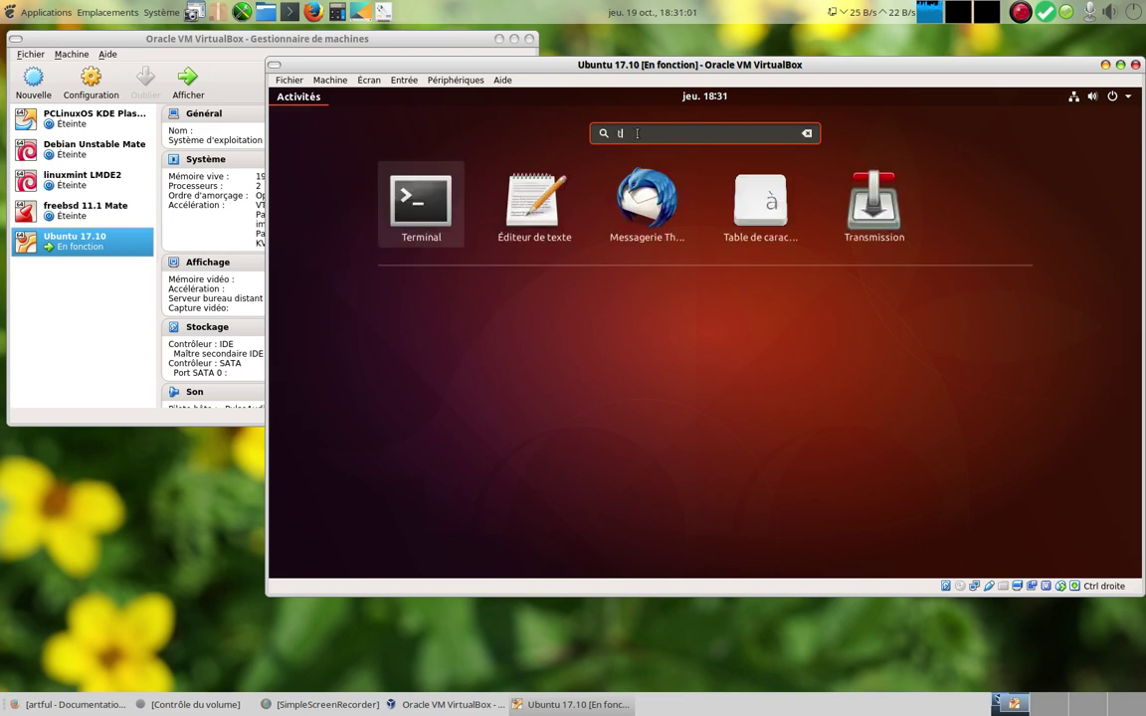
text(er)
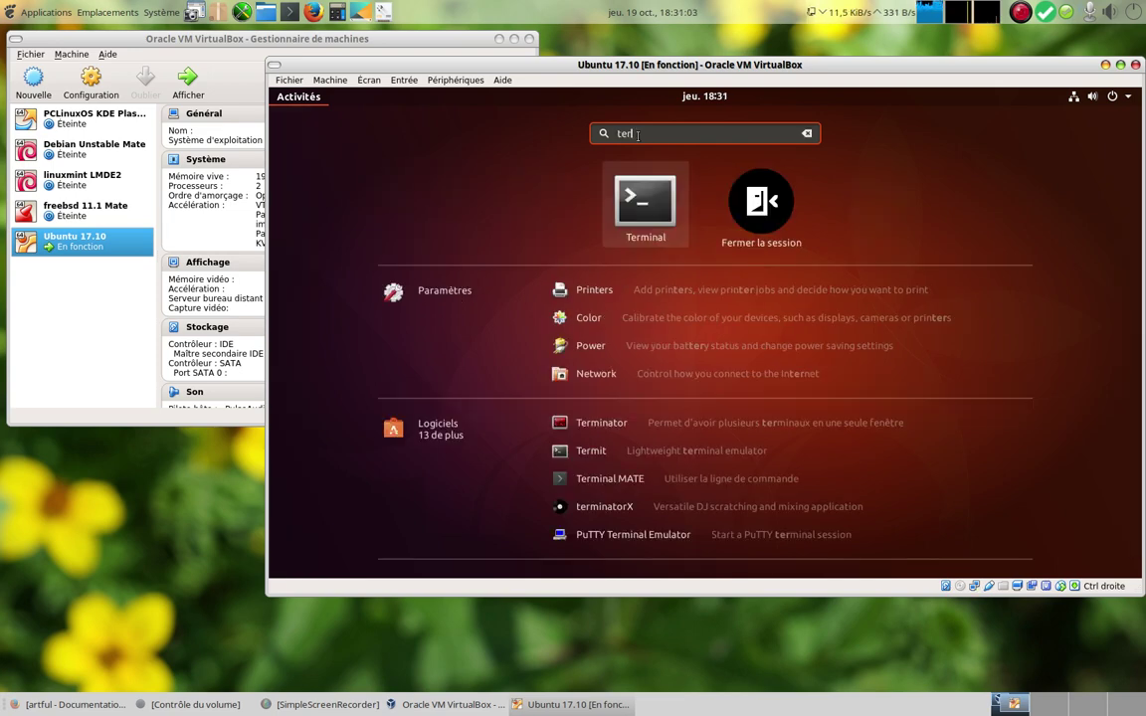
click(762, 201)
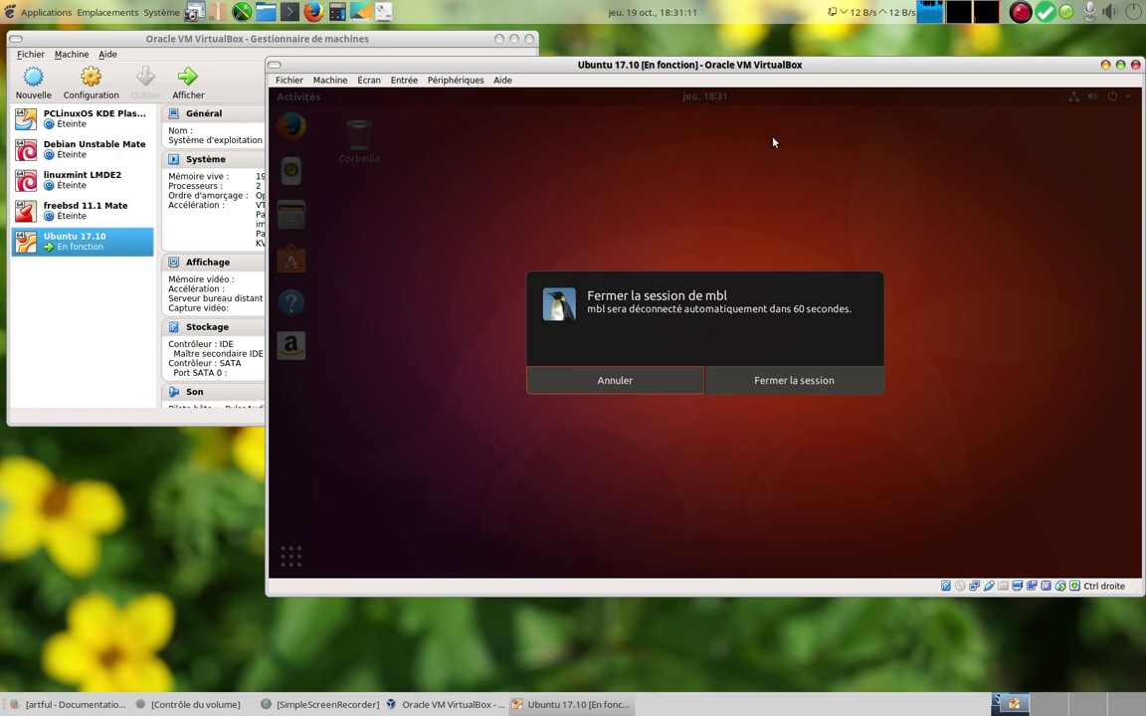
click(779, 378)
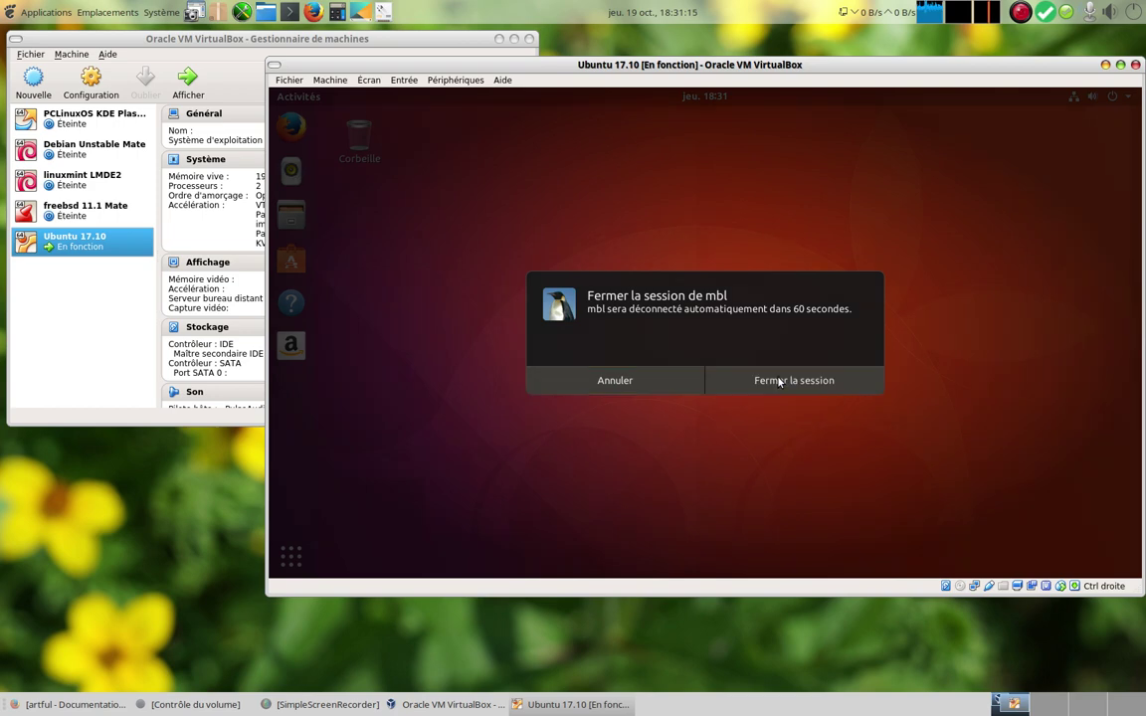